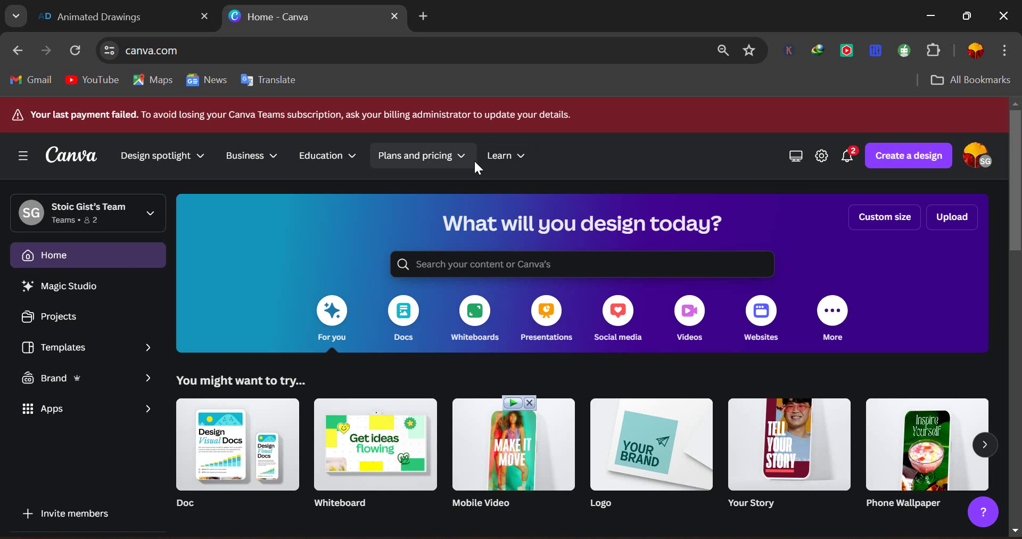
Create a new blank design in the YouTube Thumbnail format.
click(474, 157)
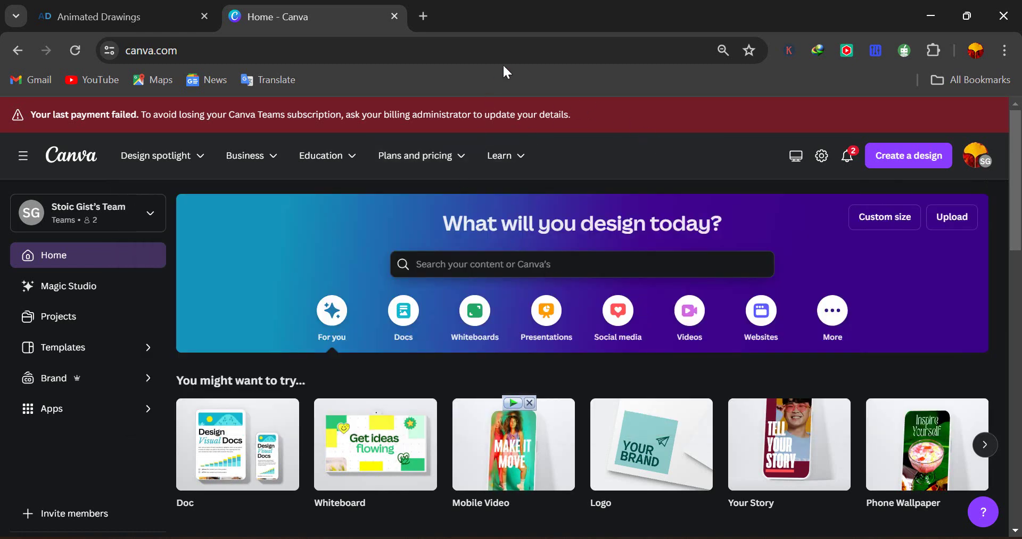
click(926, 163)
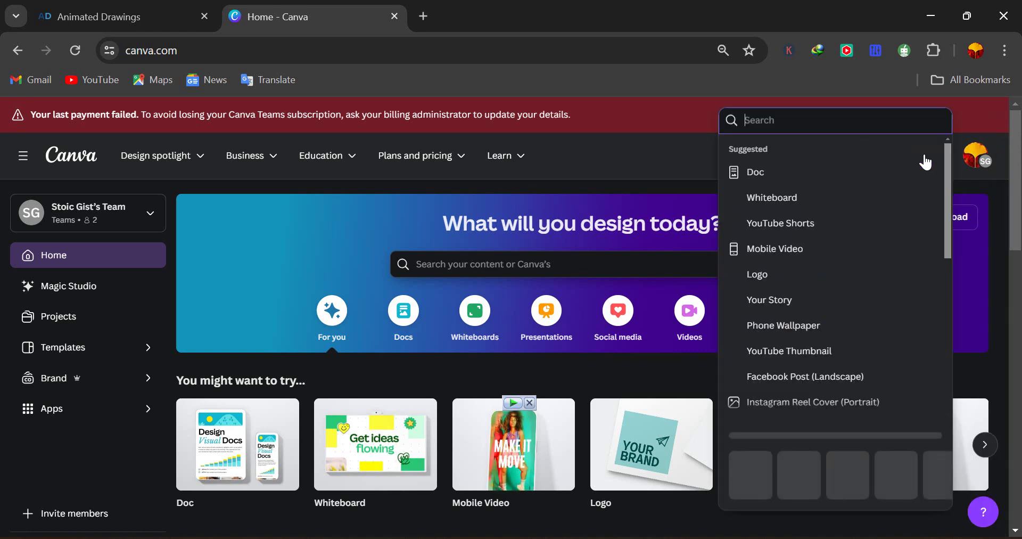
click(786, 352)
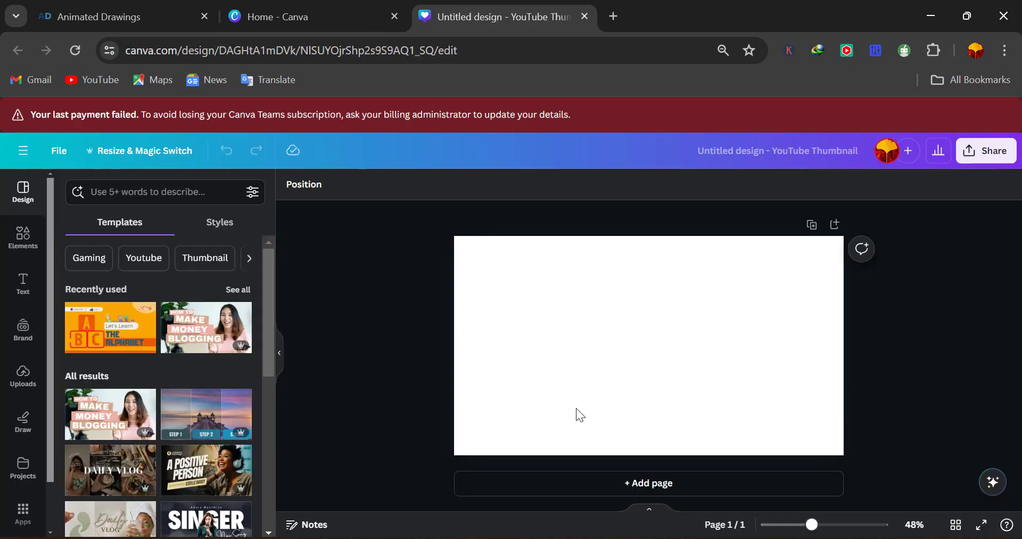
Switch to Notepad to review the fruit characters' introduction lines, and return to the blank Canva design.
mouse_move(662, 535)
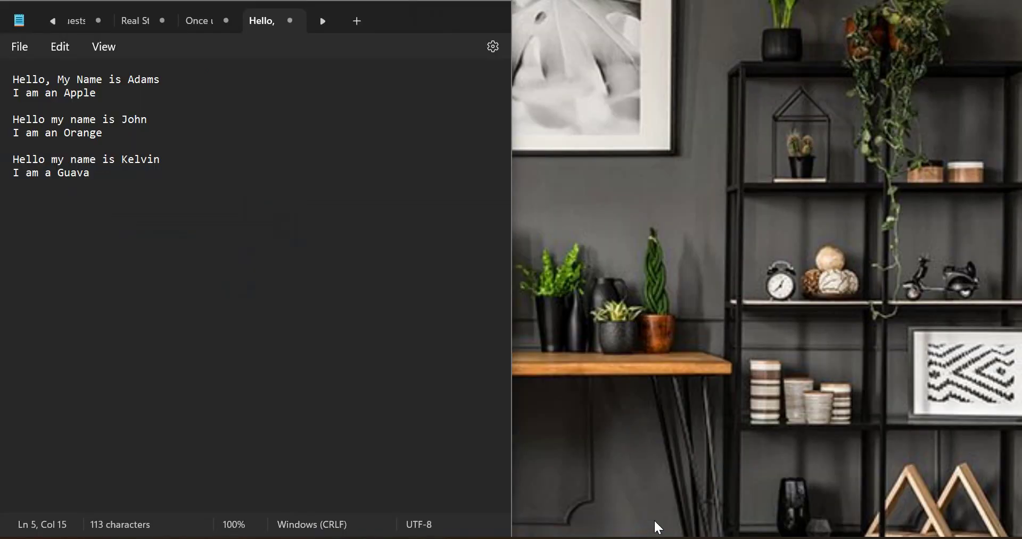
click(655, 520)
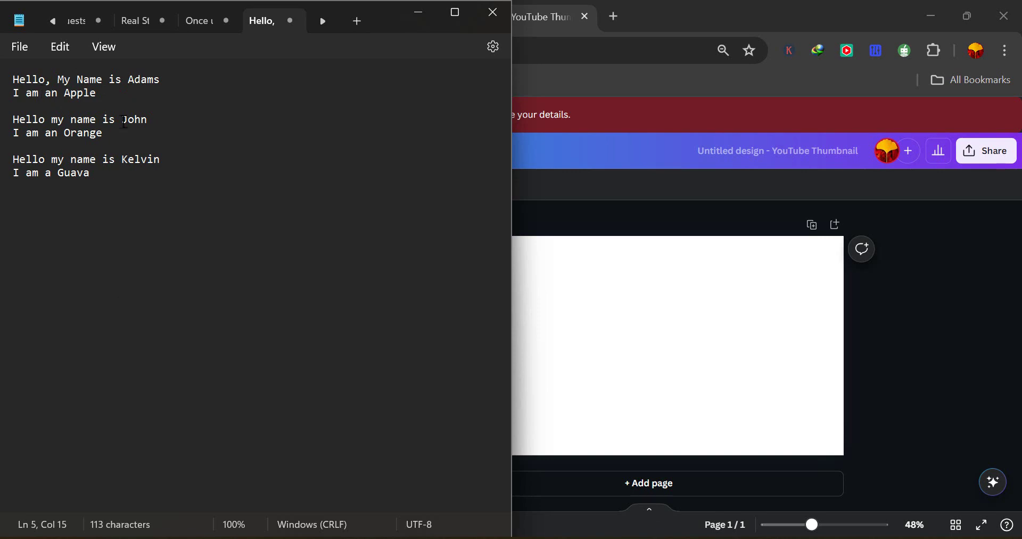
click(564, 238)
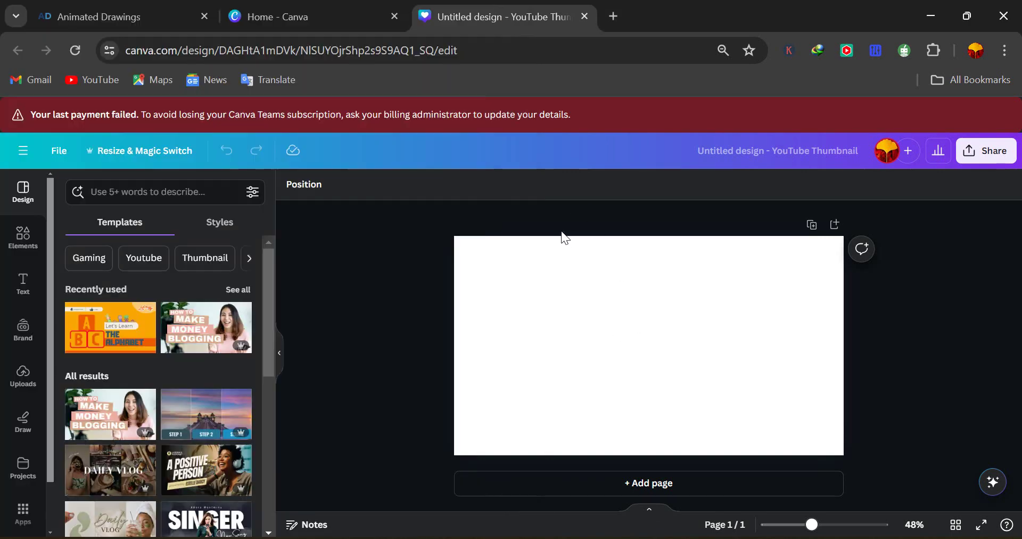
Search the design elements for "apple" and limit the results to graphics.
click(24, 236)
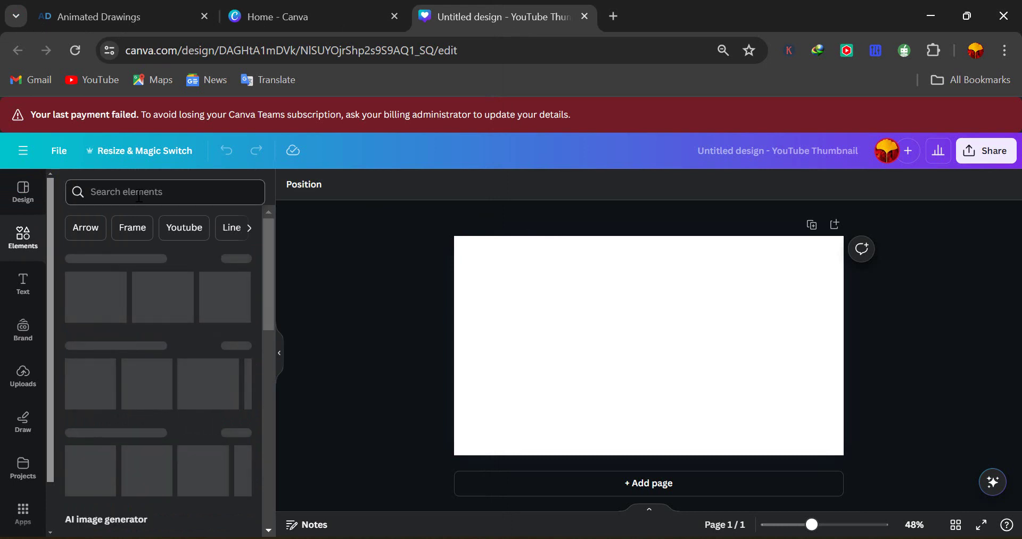
click(139, 197)
text(apple)
key(Return)
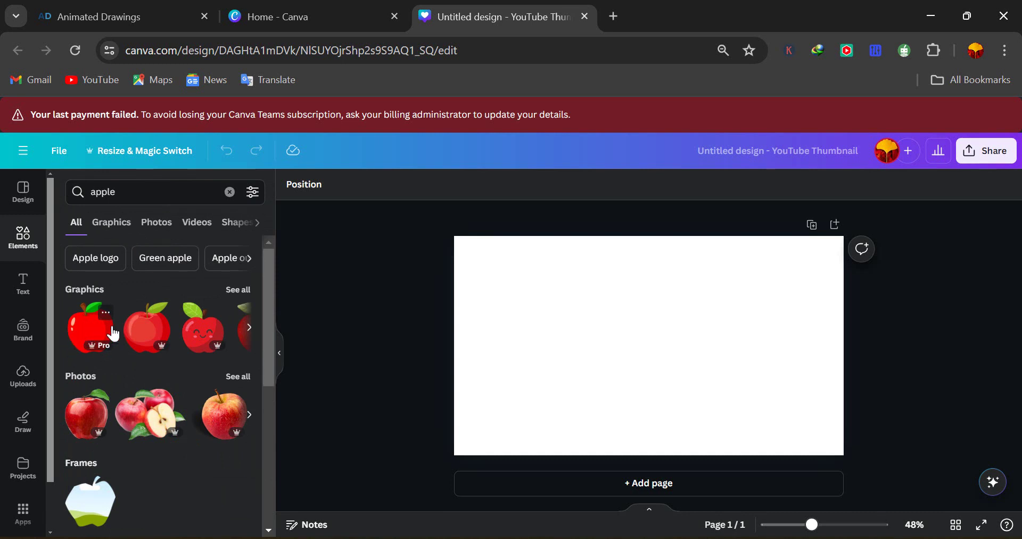
scroll(107, 331, right, 5)
click(116, 229)
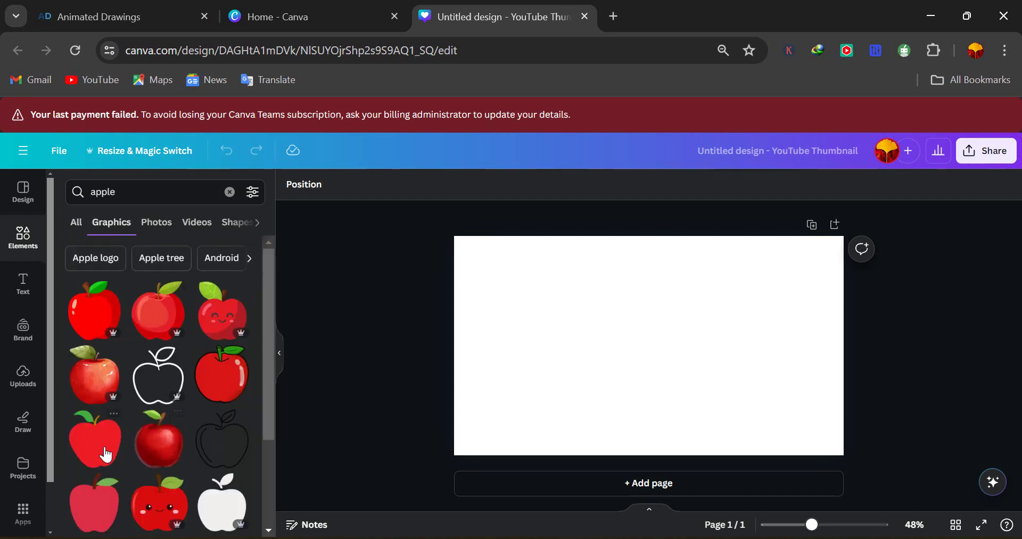
Add the first red apple graphic with a brown stem and green leaf to the page.
scroll(109, 451, down, 5)
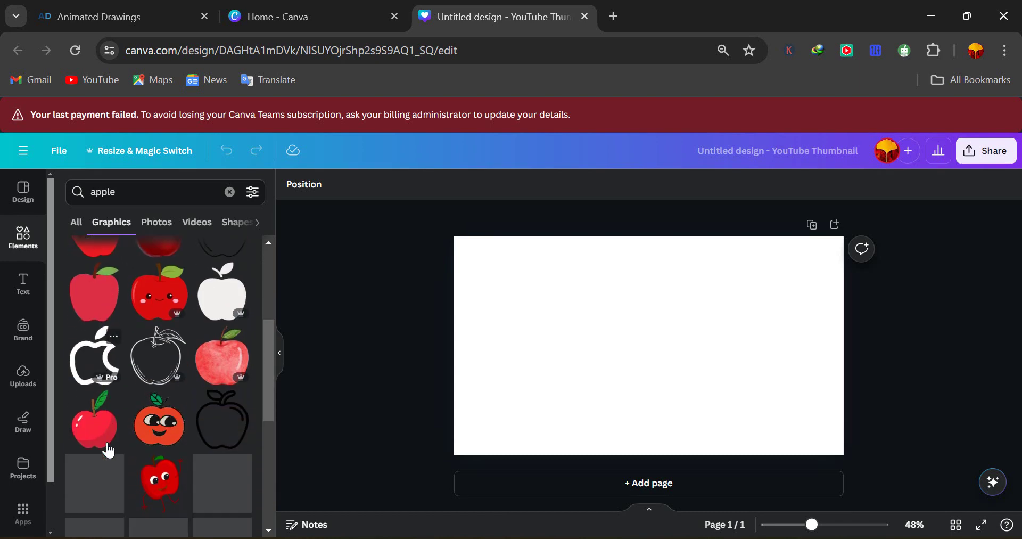
scroll(109, 451, down, 1)
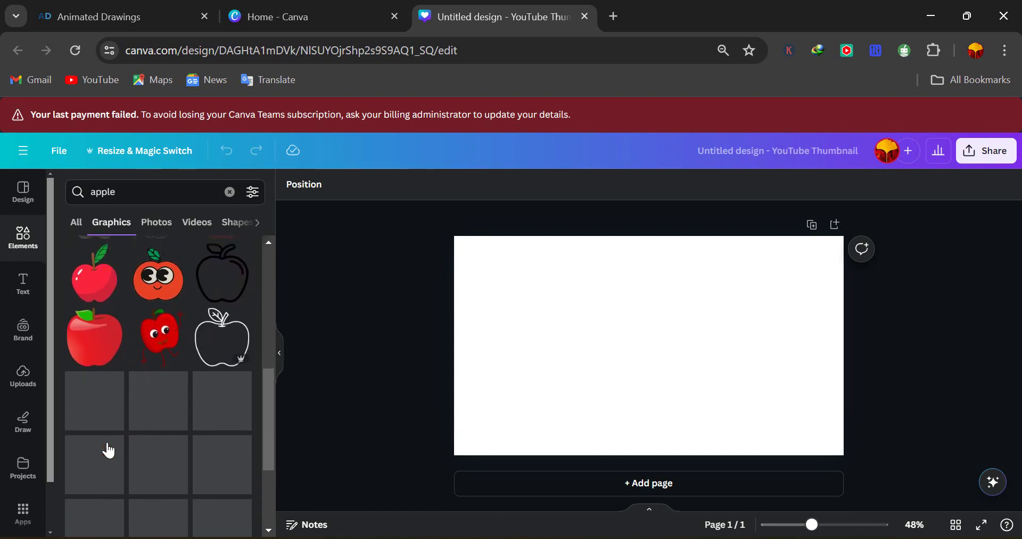
scroll(109, 451, up, 1)
scroll(109, 451, up, 5)
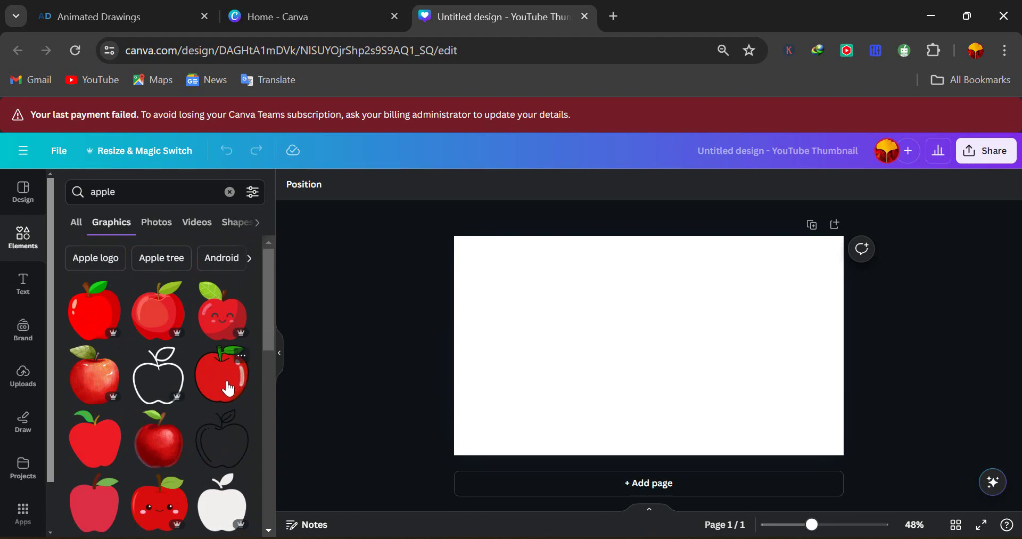
click(93, 315)
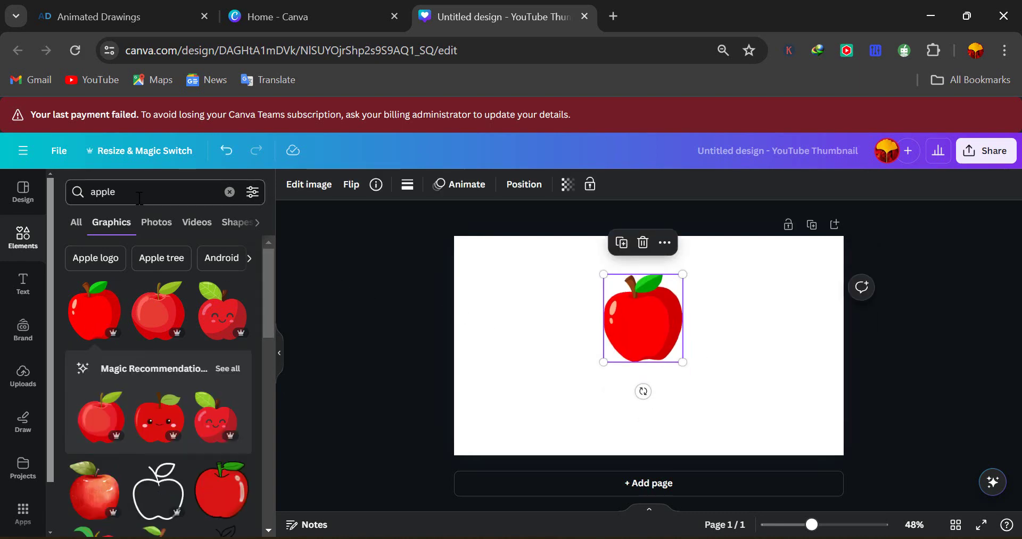
Search the graphics for "leg", add the straight black legs with white shoes, and position them under the apple.
drag(139, 198, 49, 196)
text(leg)
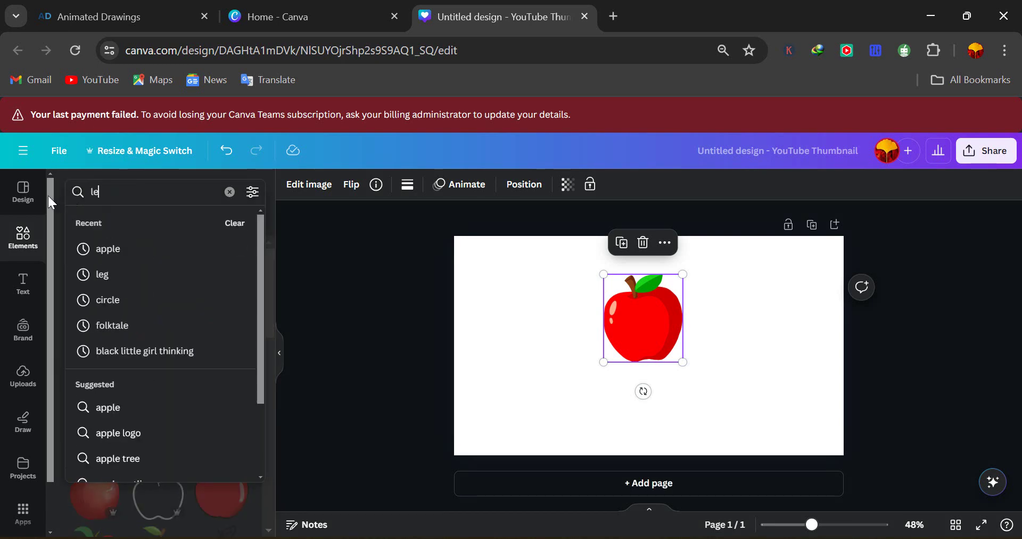
key(Return)
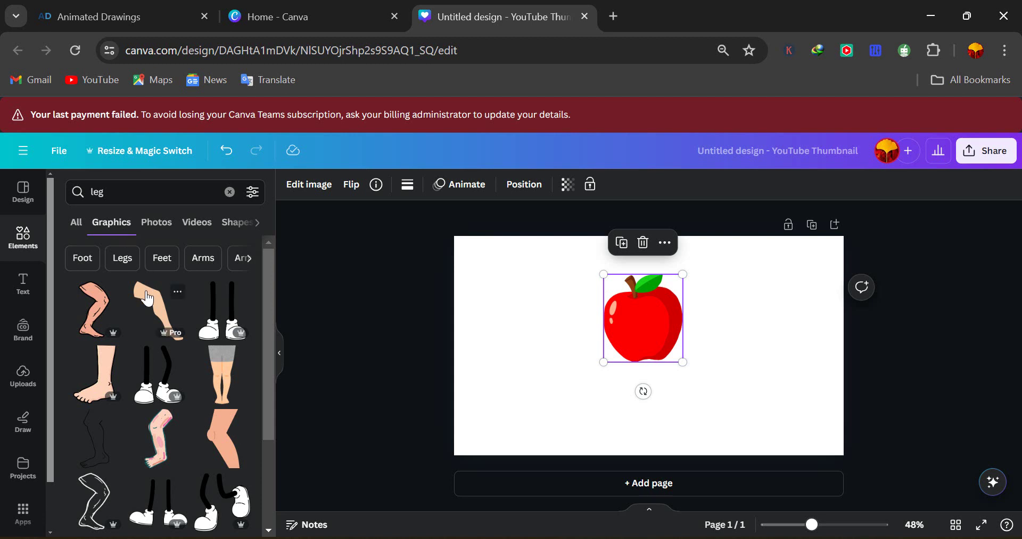
click(215, 318)
drag(660, 375, 663, 400)
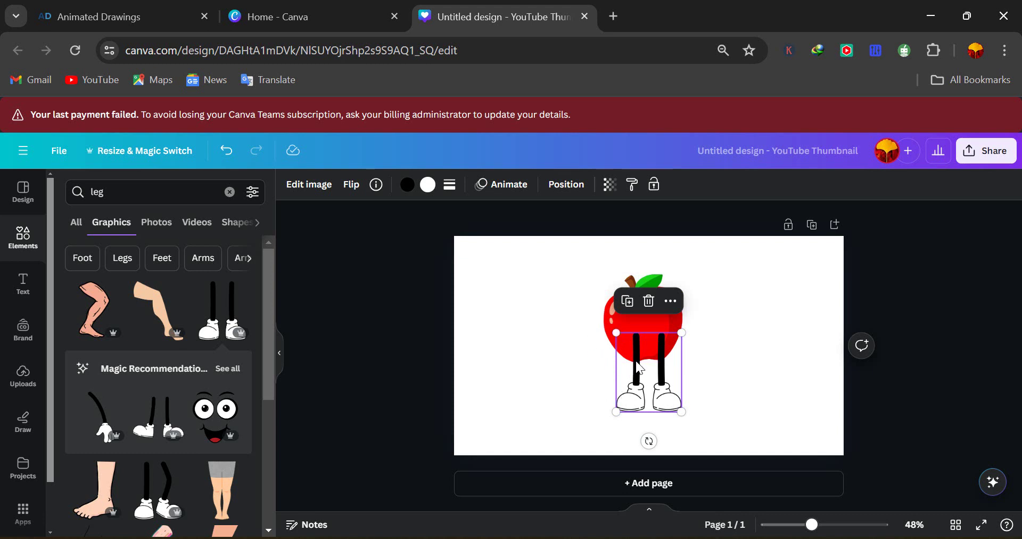
Send the legs to the back, behind the apple, and select the apple.
click(671, 302)
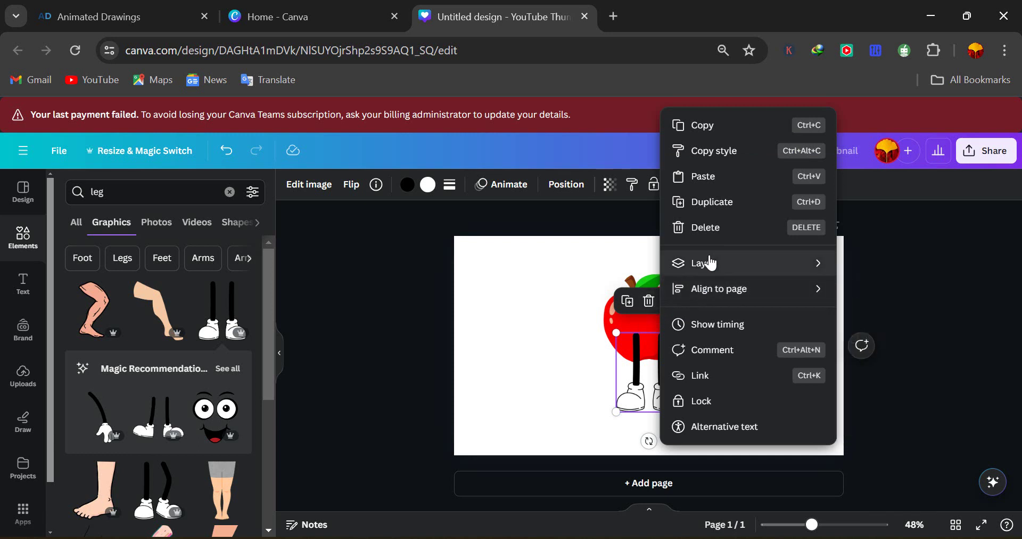
mouse_move(710, 263)
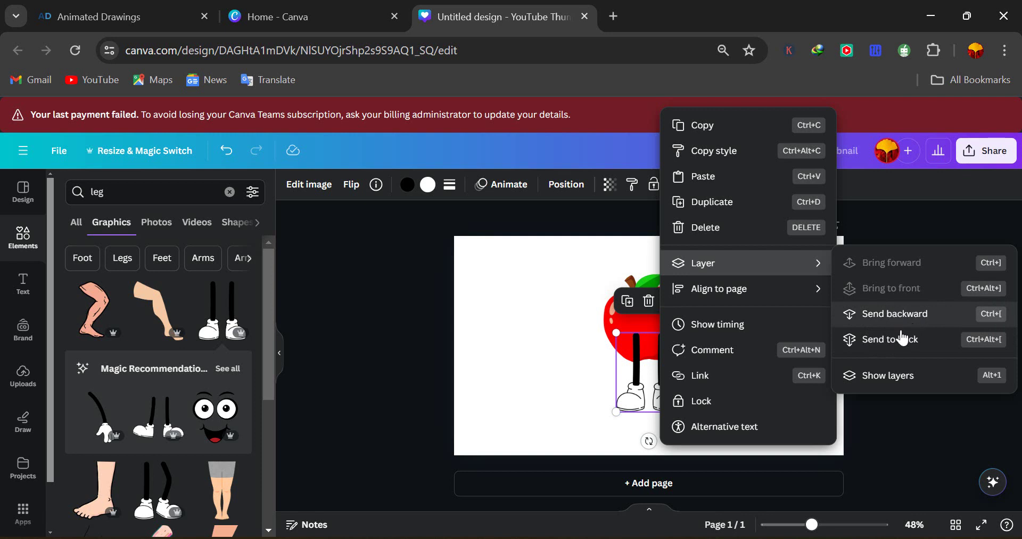
click(881, 340)
click(639, 325)
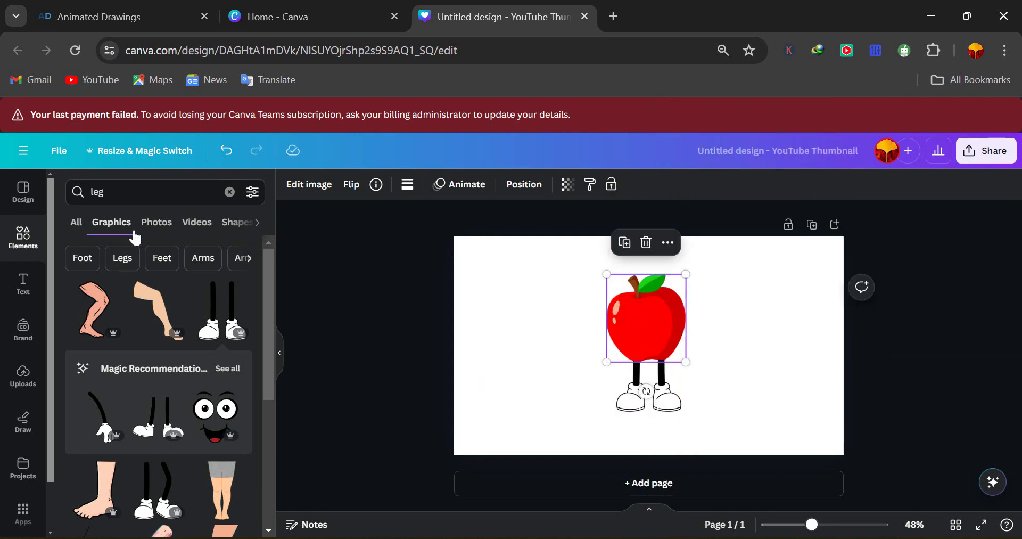
Search the graphics for "hand" and place the black arm with a white glove, scaled down, on the apple's left side.
click(70, 191)
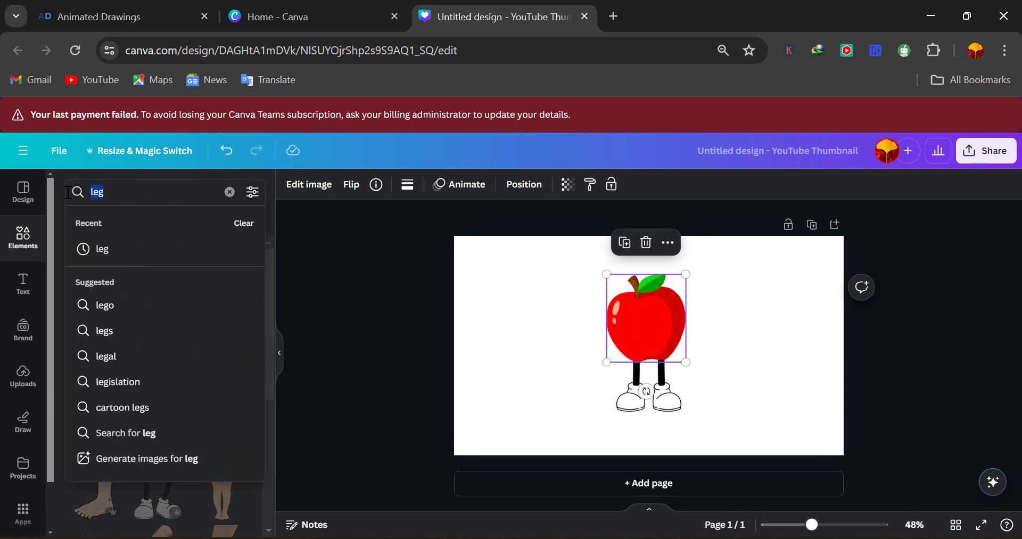
key(BackSpace)
text(hand)
key(Return)
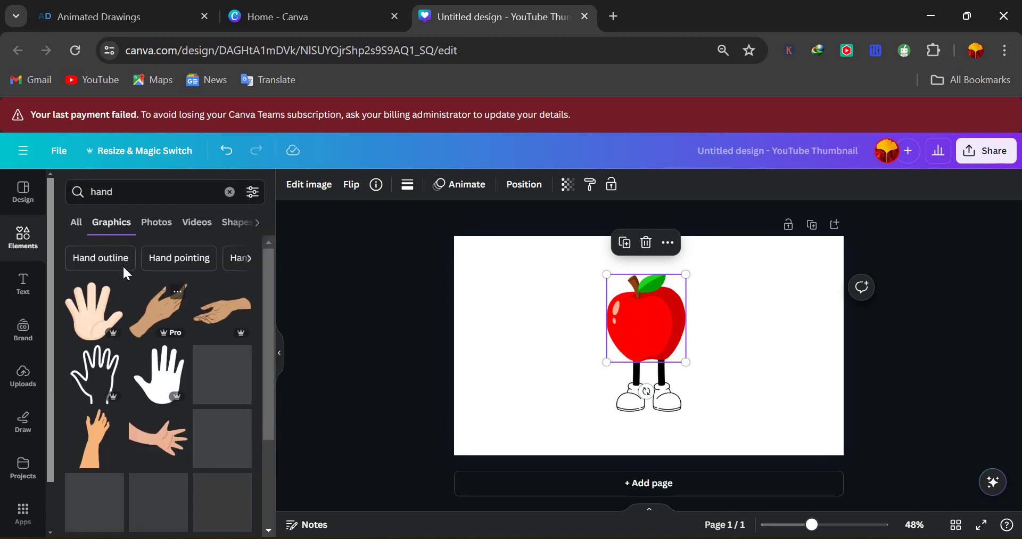
scroll(160, 373, down, 3)
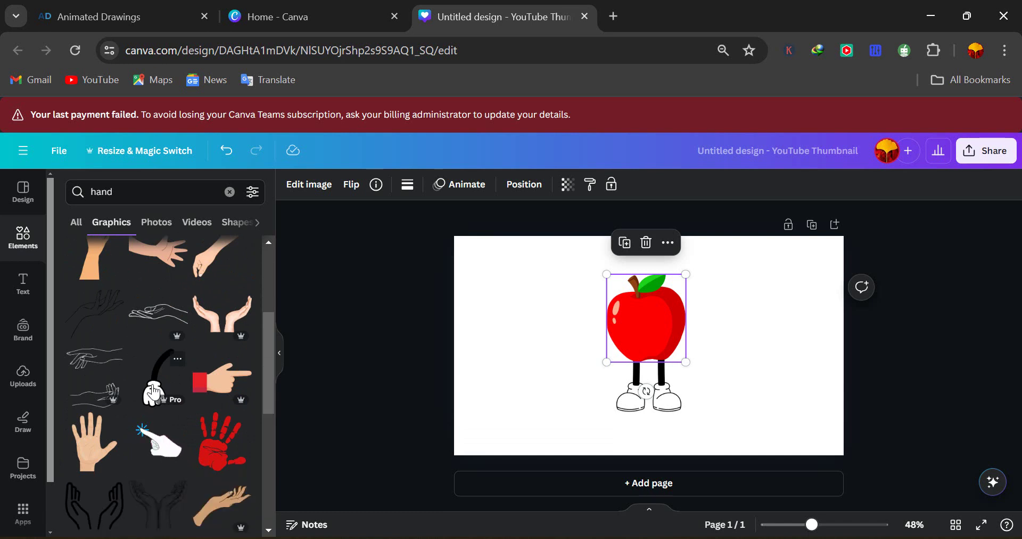
drag(154, 393, 603, 353)
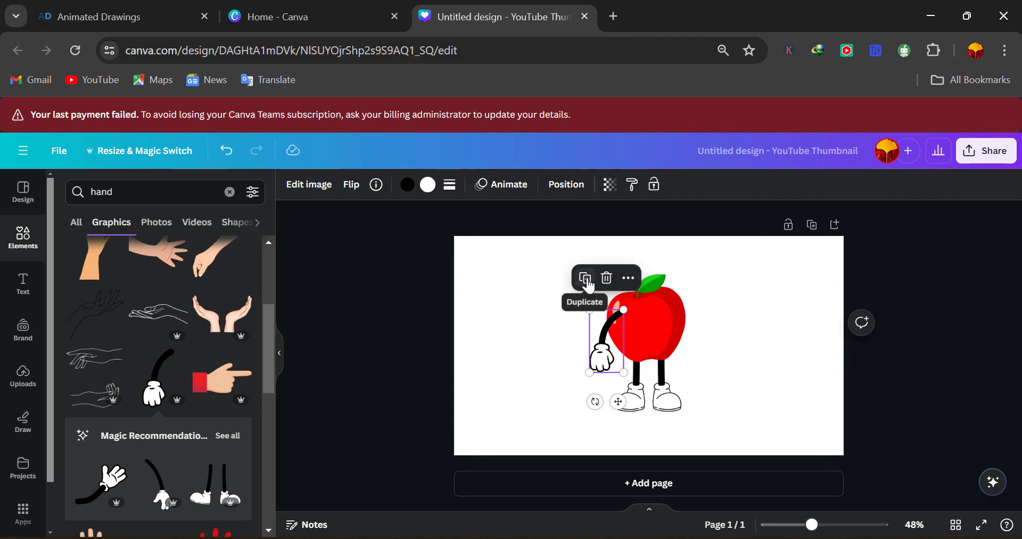
Duplicate the gloved arm, move the copy to the apple's right side, and flip it horizontally.
click(589, 286)
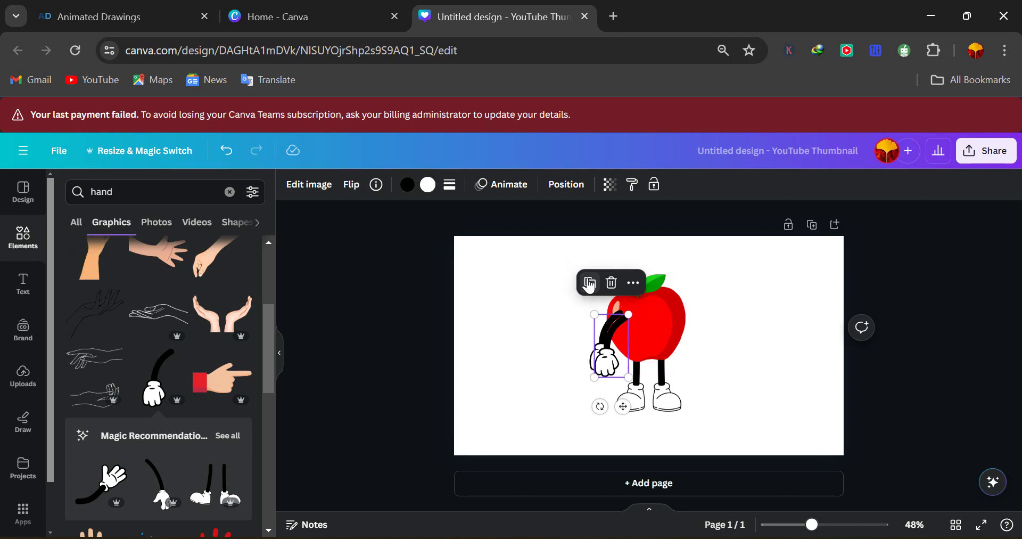
drag(624, 357, 681, 357)
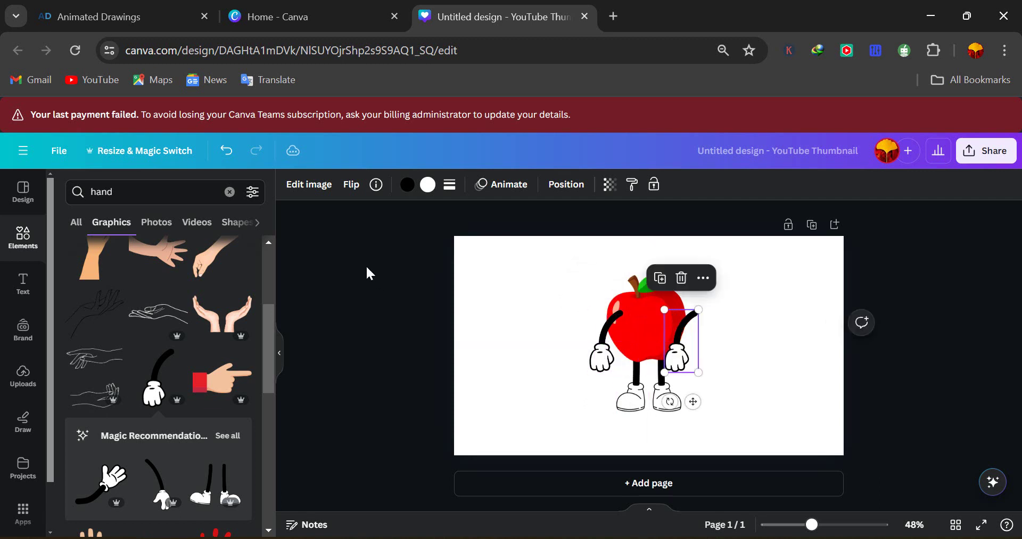
click(353, 185)
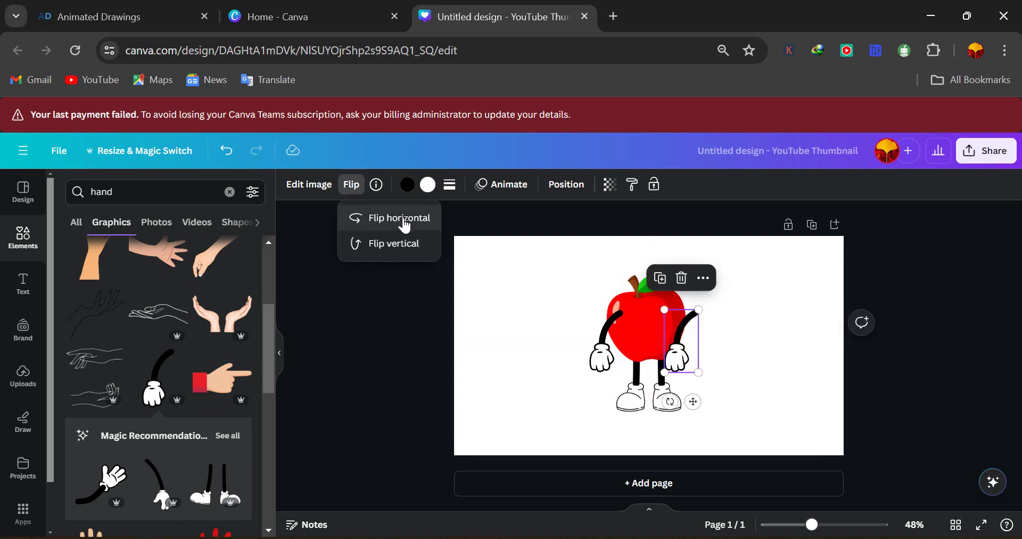
click(404, 226)
Bring the apple forward so that it sits in front of both arms.
click(648, 315)
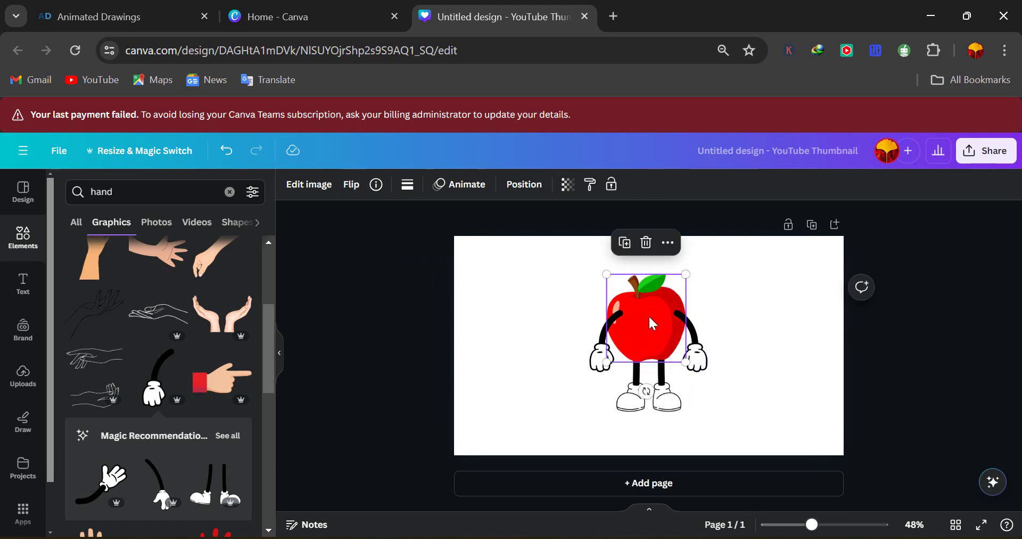
click(670, 246)
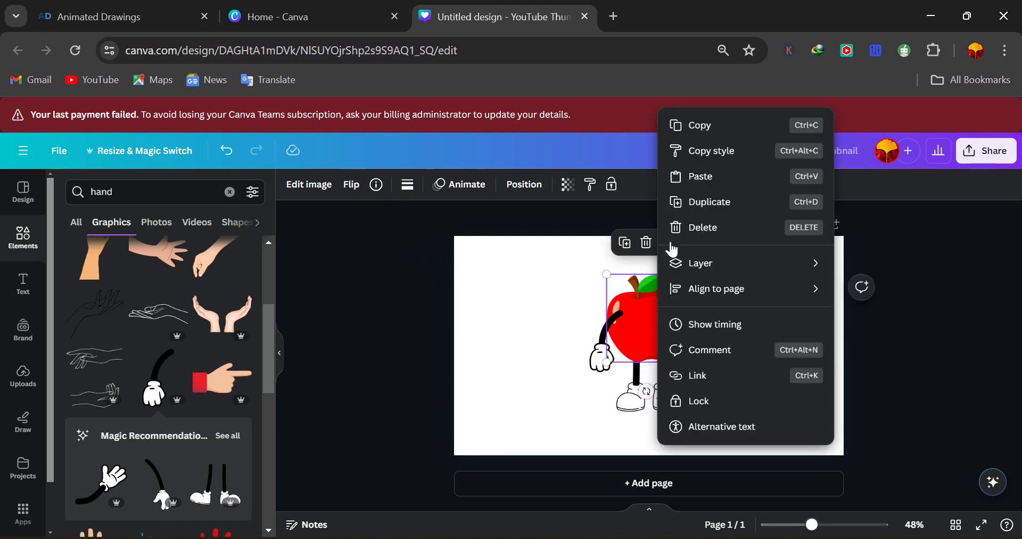
mouse_move(719, 261)
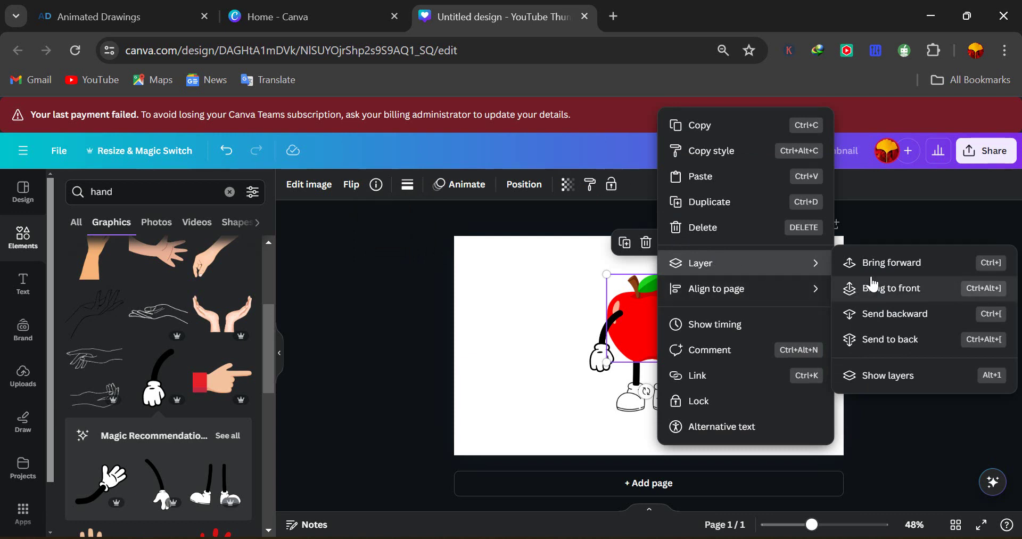
click(885, 261)
click(885, 260)
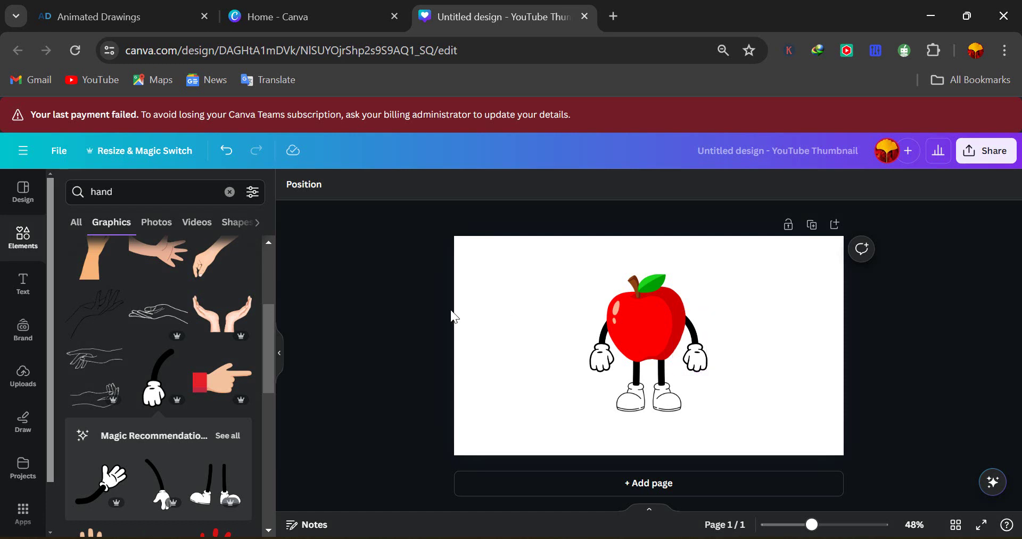
Search the graphics for "face", add the smiling cartoon face with an open mouth, and scale it down to fit on the apple.
click(129, 194)
text(face)
key(Return)
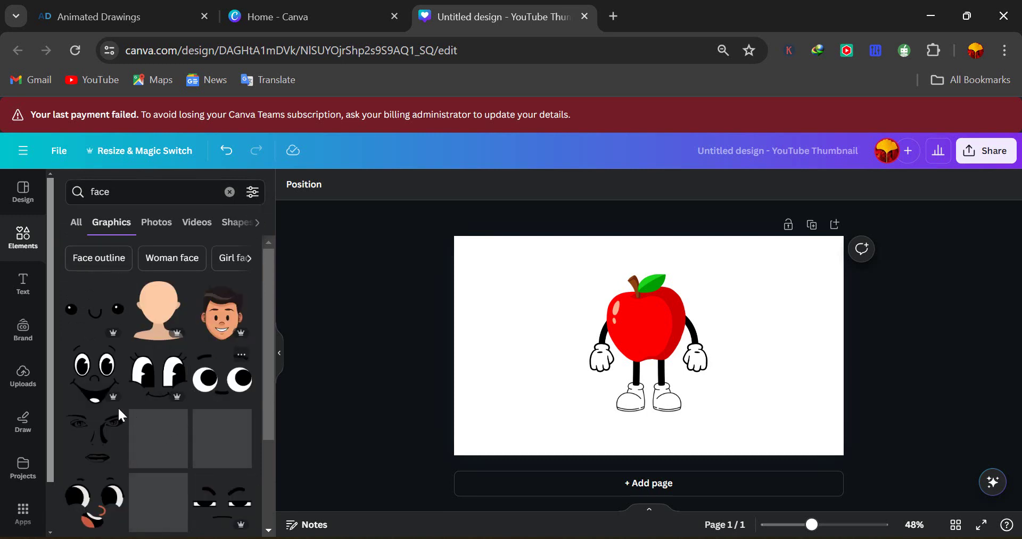
click(84, 376)
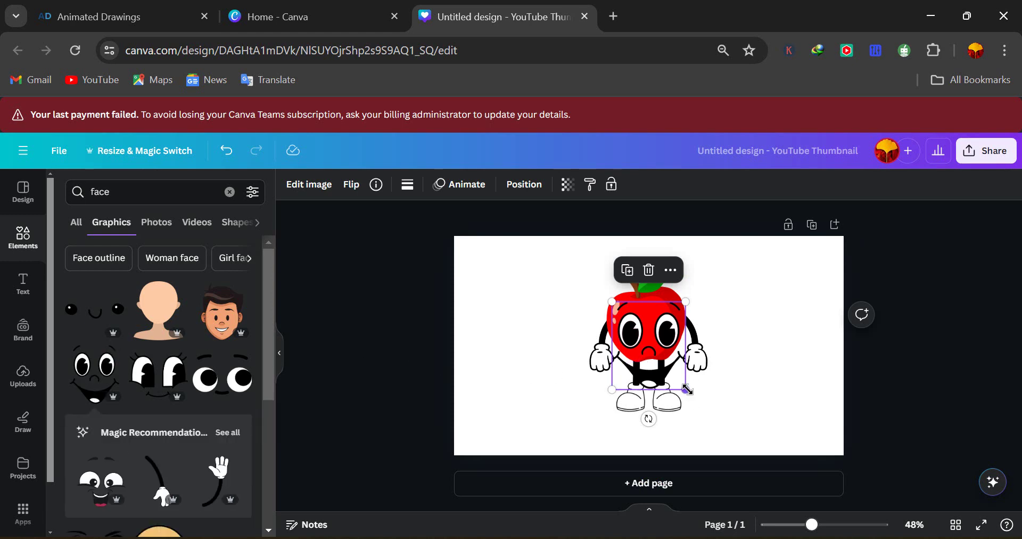
drag(686, 389, 649, 322)
click(722, 327)
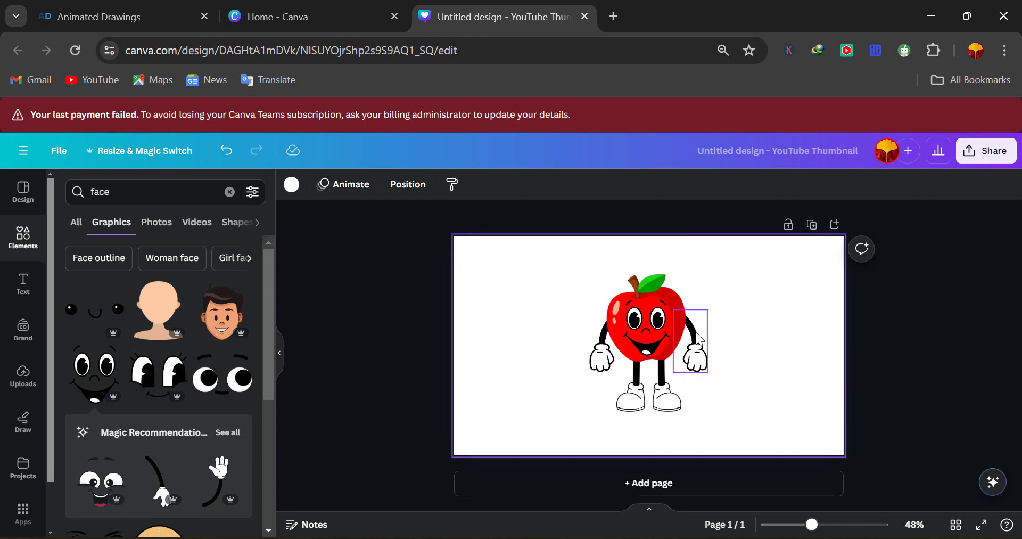
Download the finished apple character as a JPG at size 1 (1,280 × 720 px).
click(990, 159)
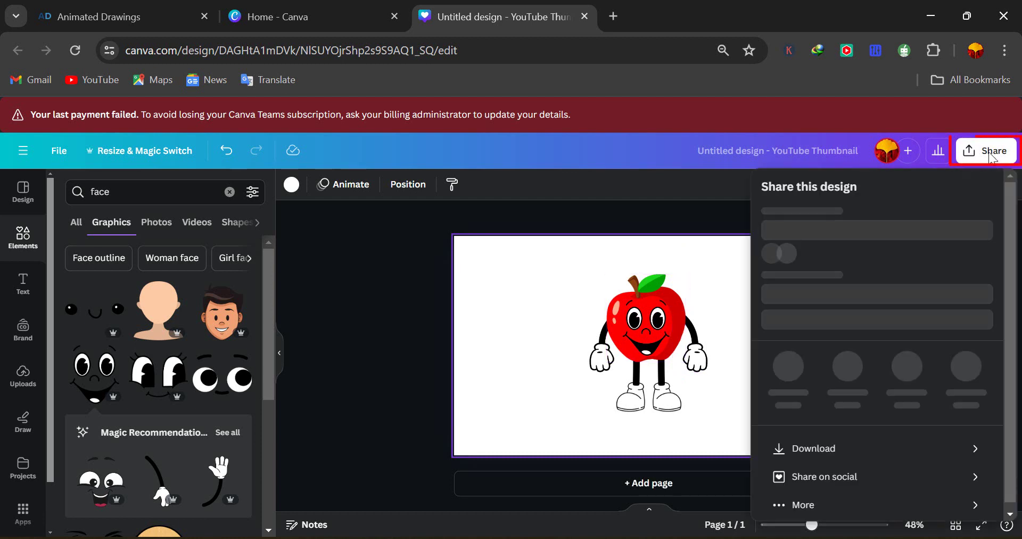
click(812, 461)
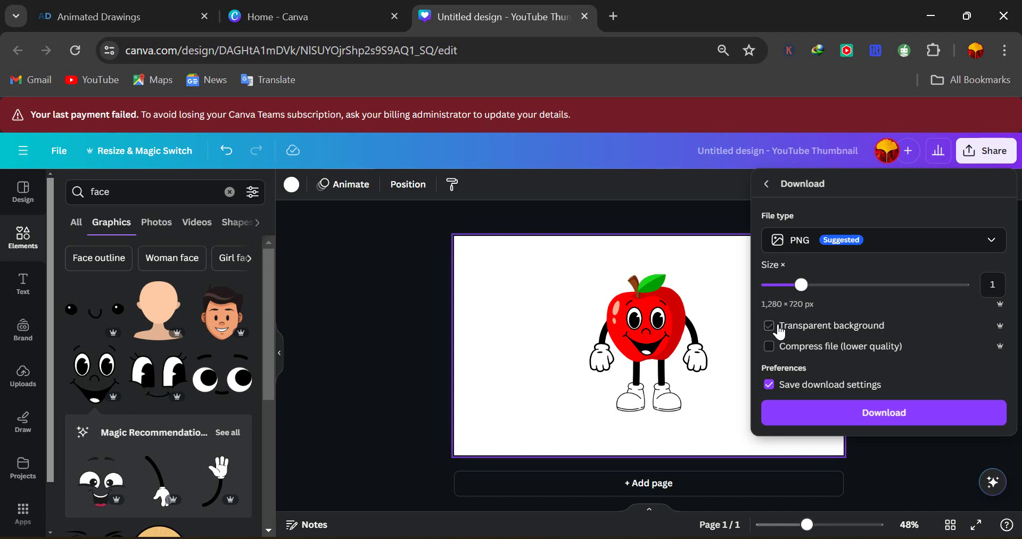
click(890, 247)
click(808, 282)
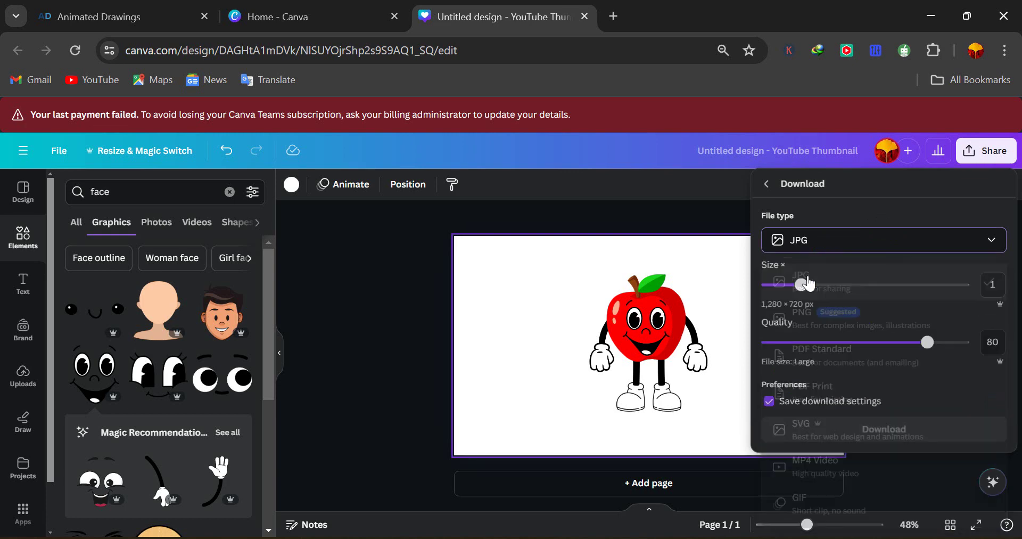
click(862, 430)
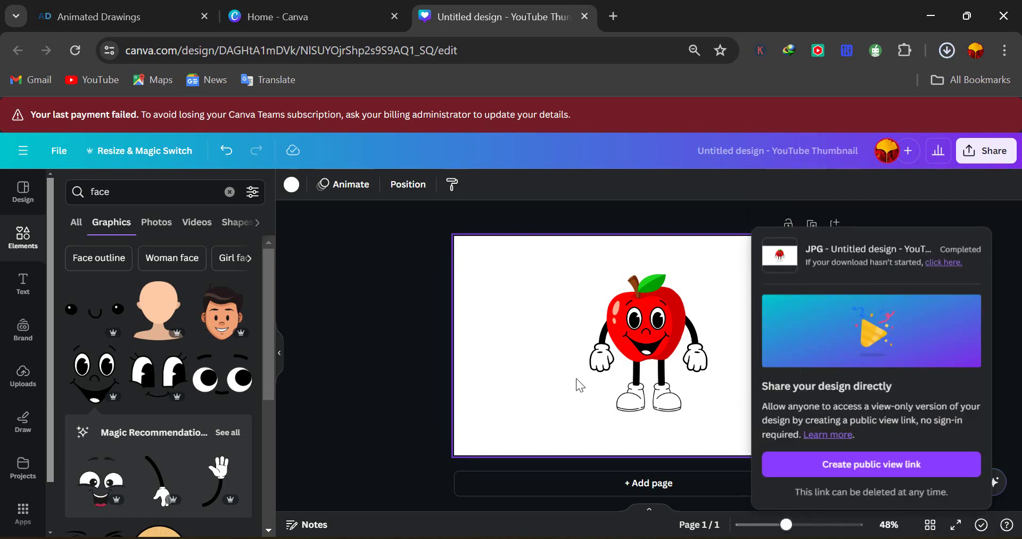
Delete the red apple from the character, keeping the face, arms and legs.
drag(571, 263, 729, 434)
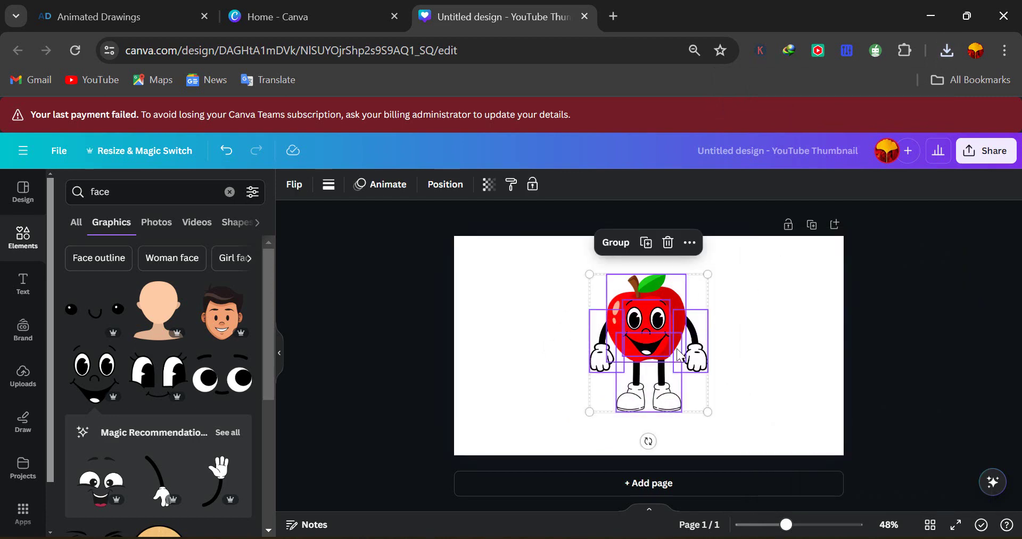
click(618, 308)
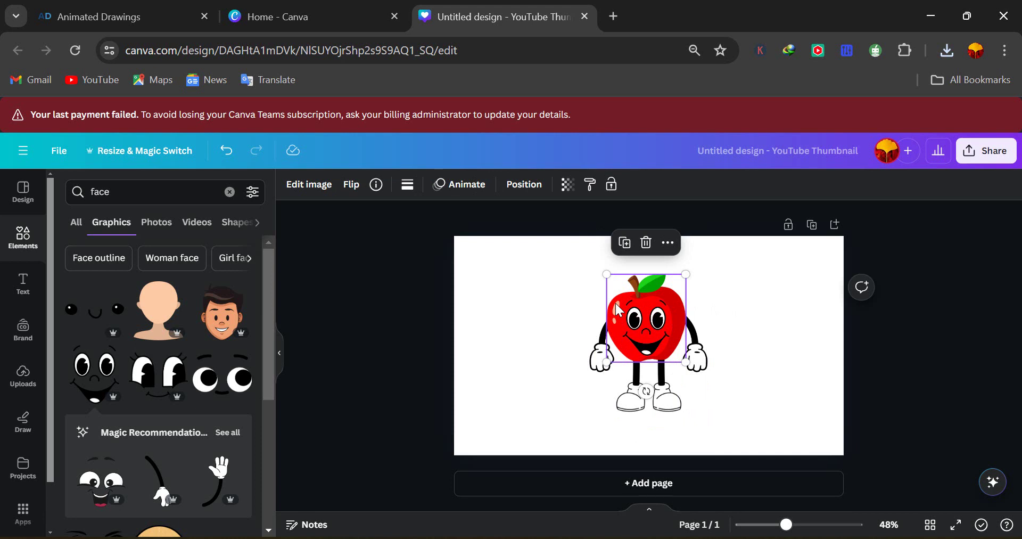
key(Delete)
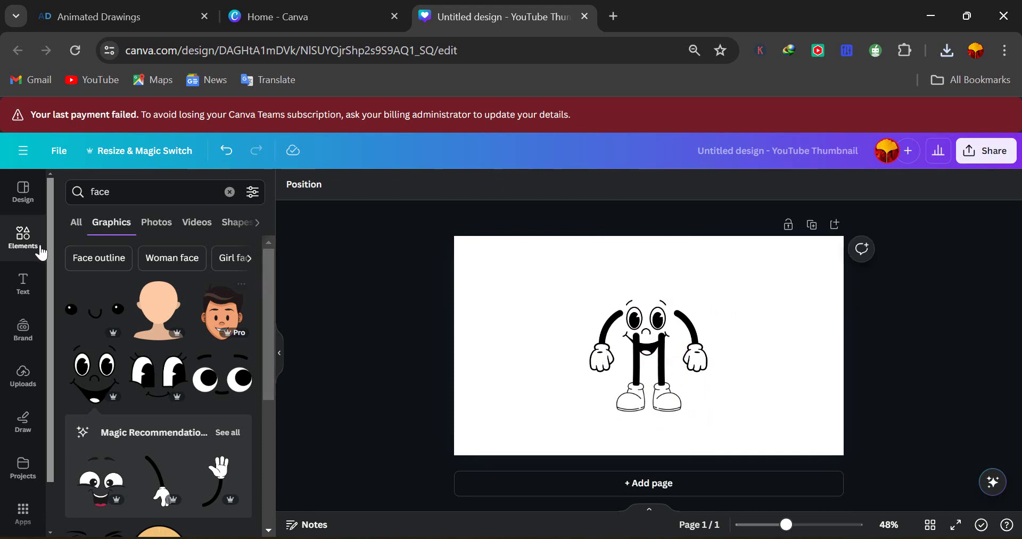
Search the graphics for "orange", add the whole orange with a single green leaf, and size and position it as the character's body.
click(114, 197)
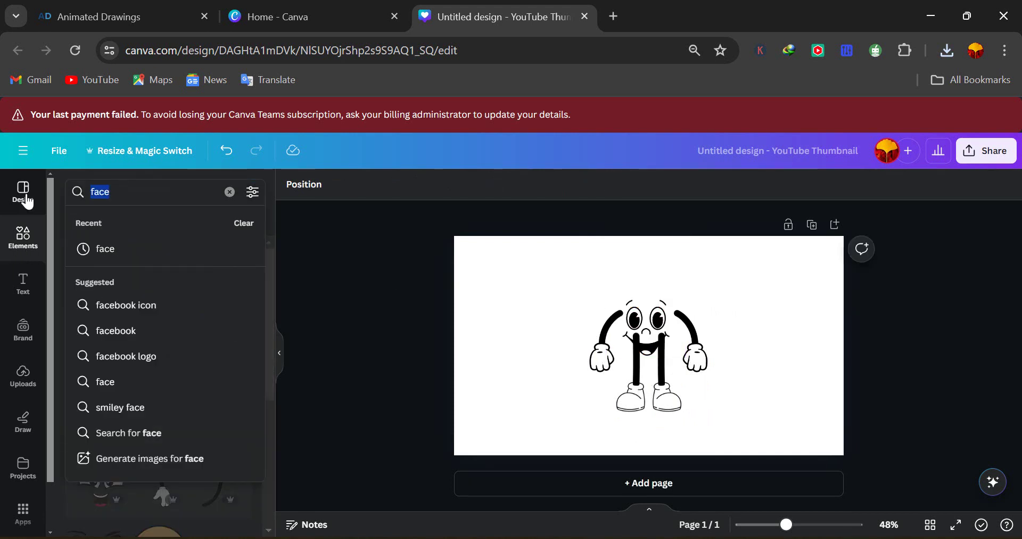
text(orange)
key(Return)
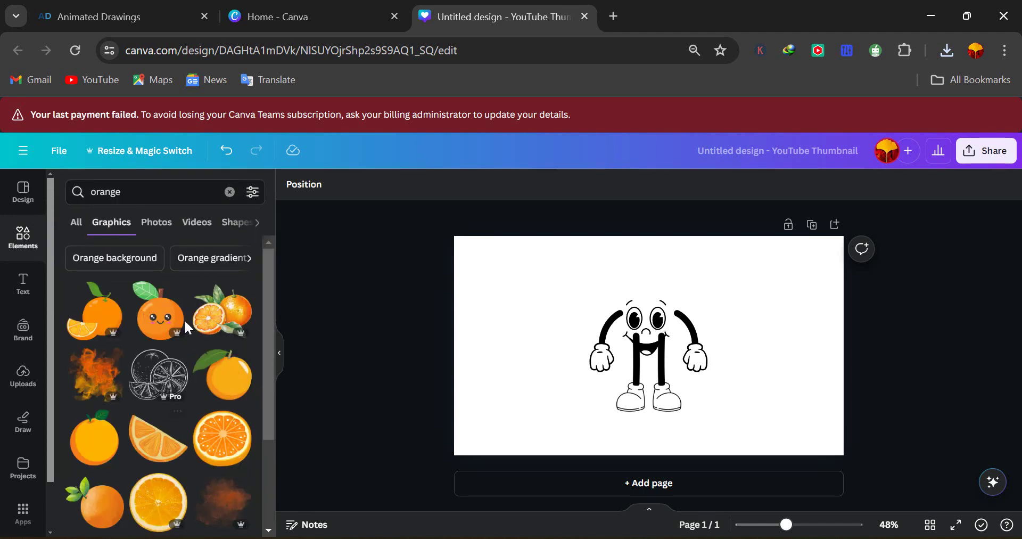
click(233, 385)
drag(728, 287, 637, 356)
drag(606, 423, 648, 335)
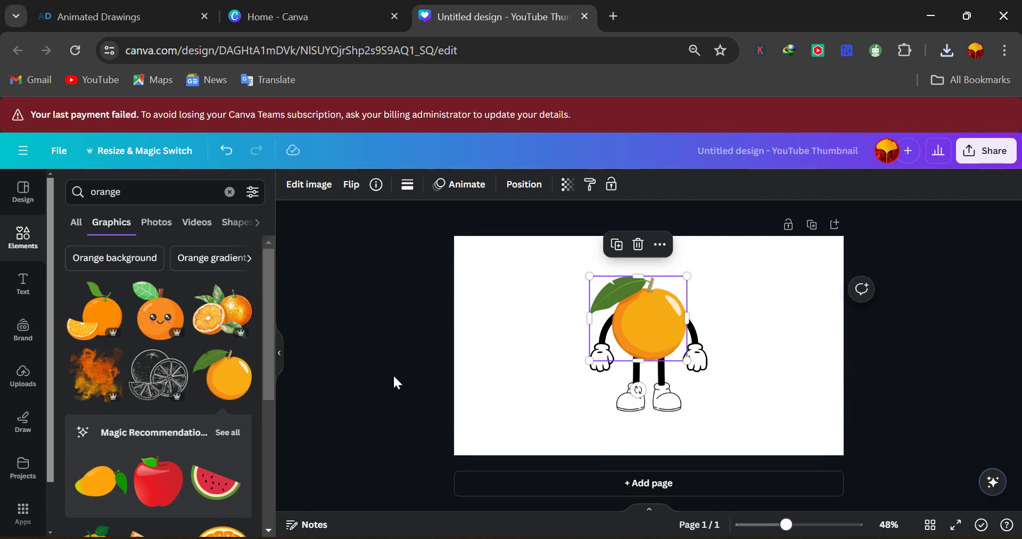
Bring the face in front of the orange and shift it slightly to centre it on the fruit.
key(alt+1)
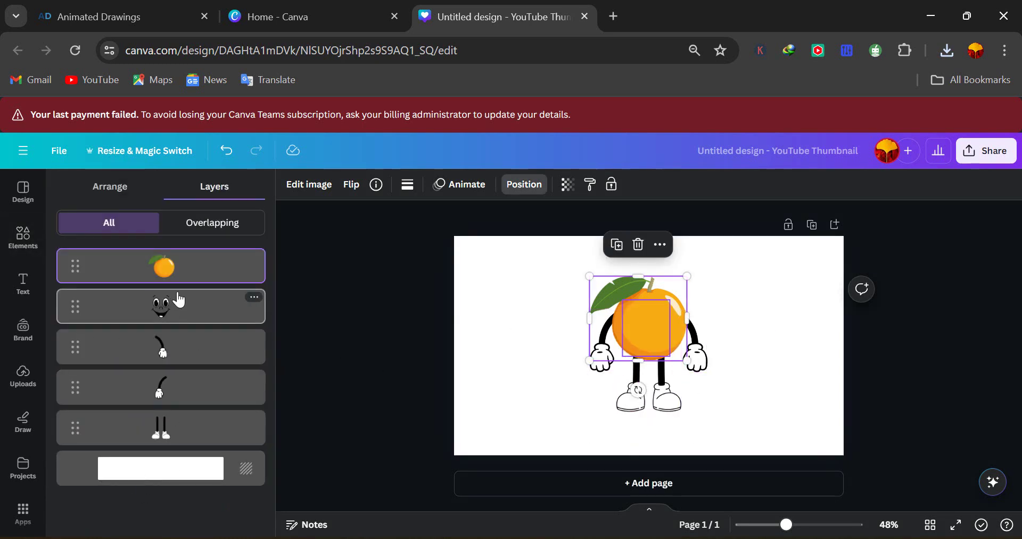
drag(178, 294, 173, 254)
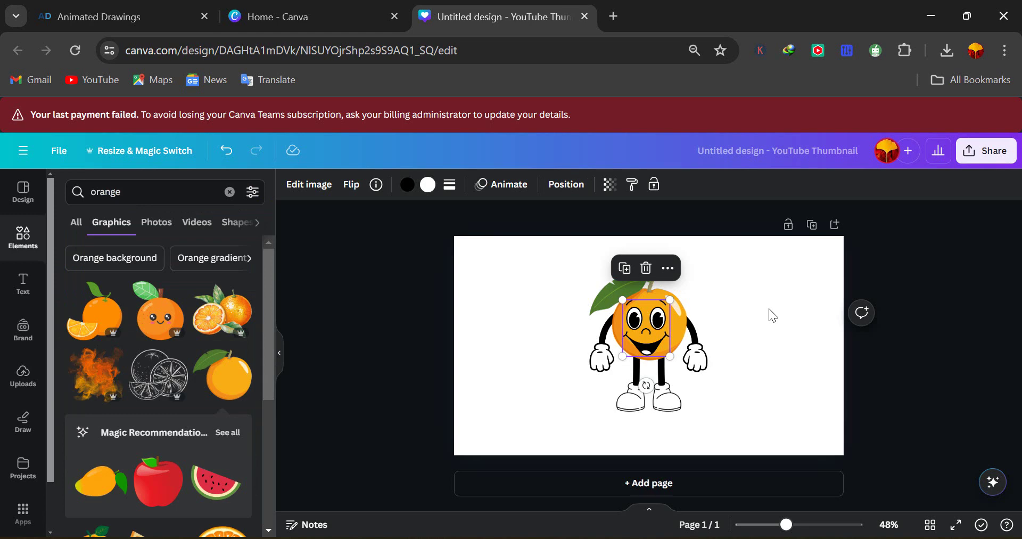
click(769, 308)
click(649, 325)
drag(651, 328, 648, 326)
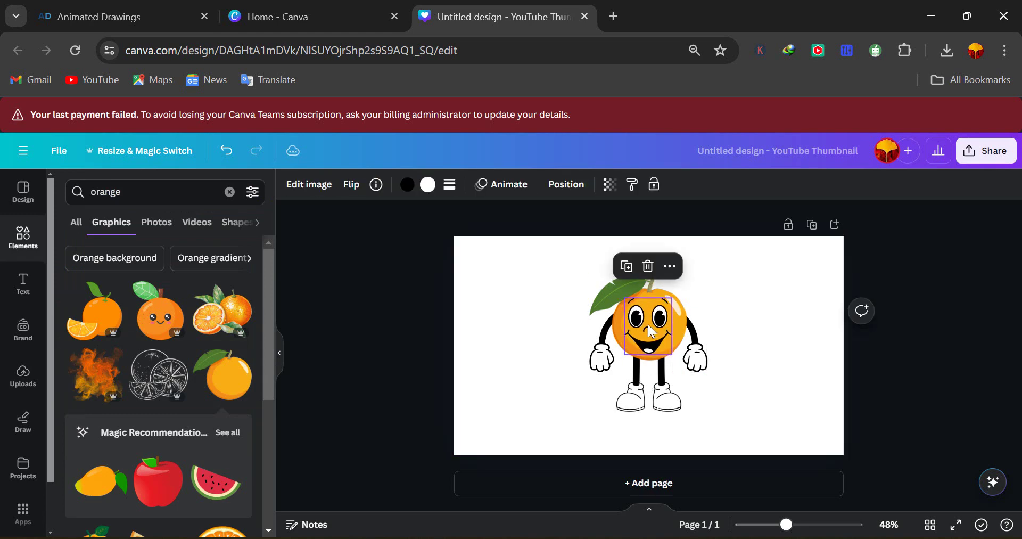
click(772, 325)
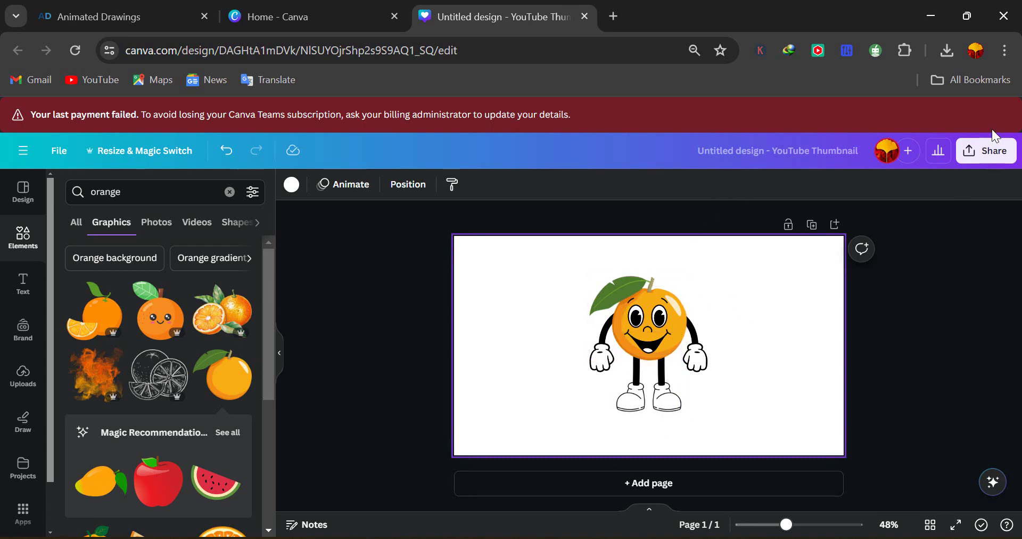
Download the orange character as a JPG.
click(991, 152)
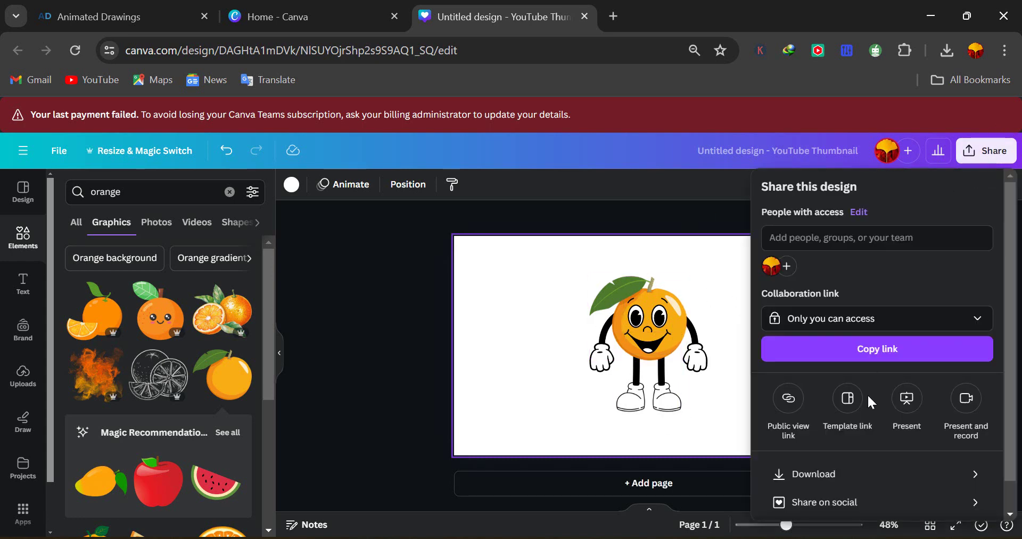
click(808, 477)
click(852, 427)
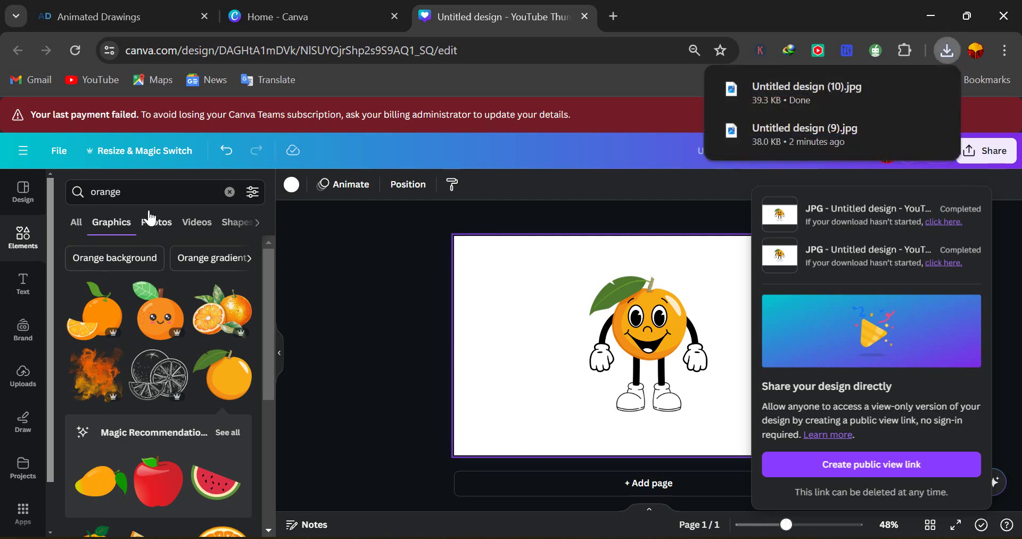
Search the graphics for "guava", add the whole green guava with a brown stem, and place it beside the orange character.
click(137, 193)
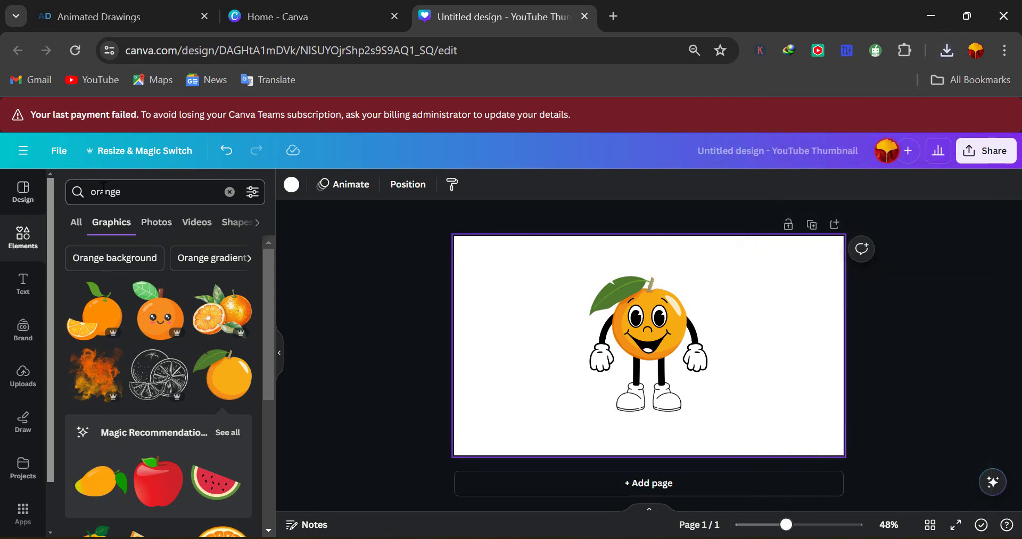
key(ctrl+a)
text(guava)
key(Return)
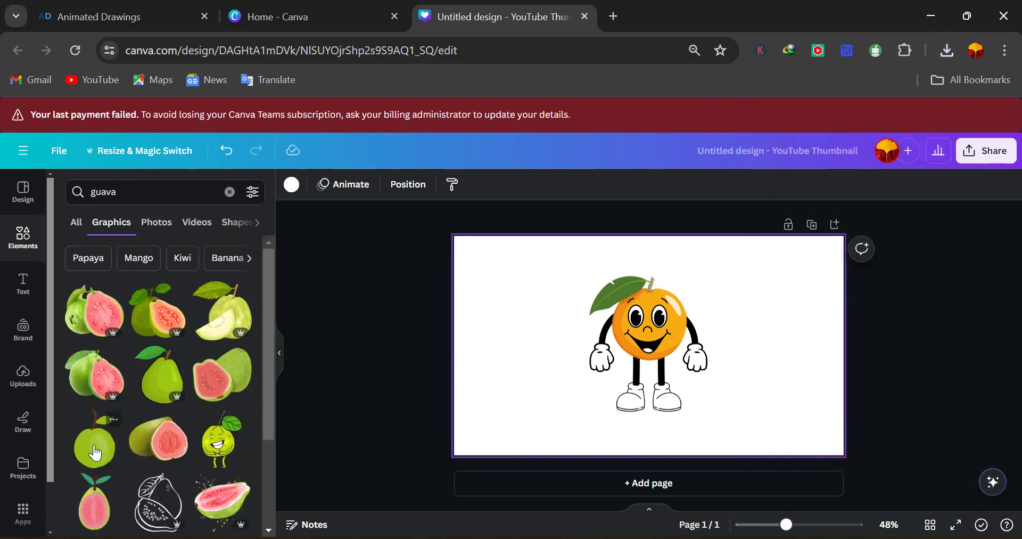
click(95, 453)
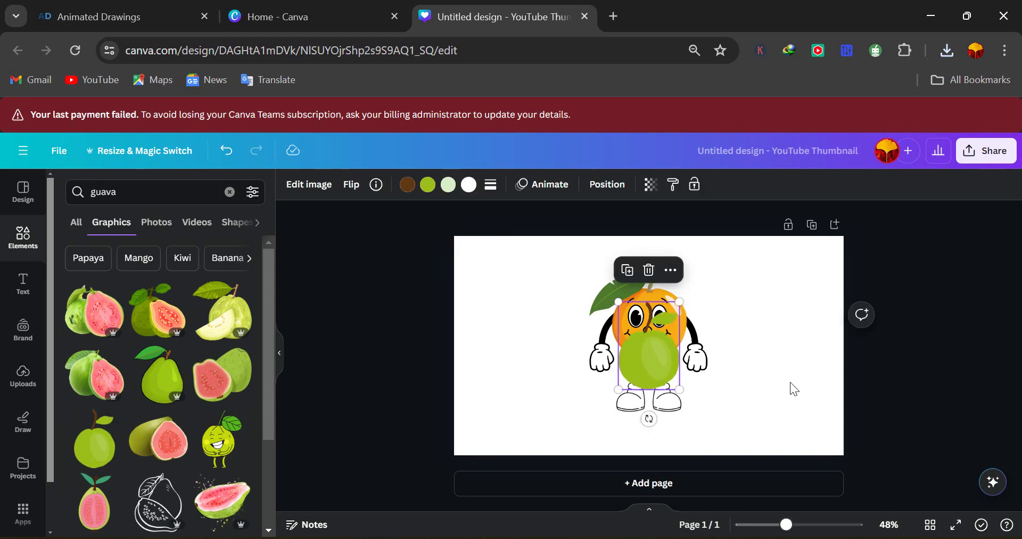
drag(654, 369, 539, 342)
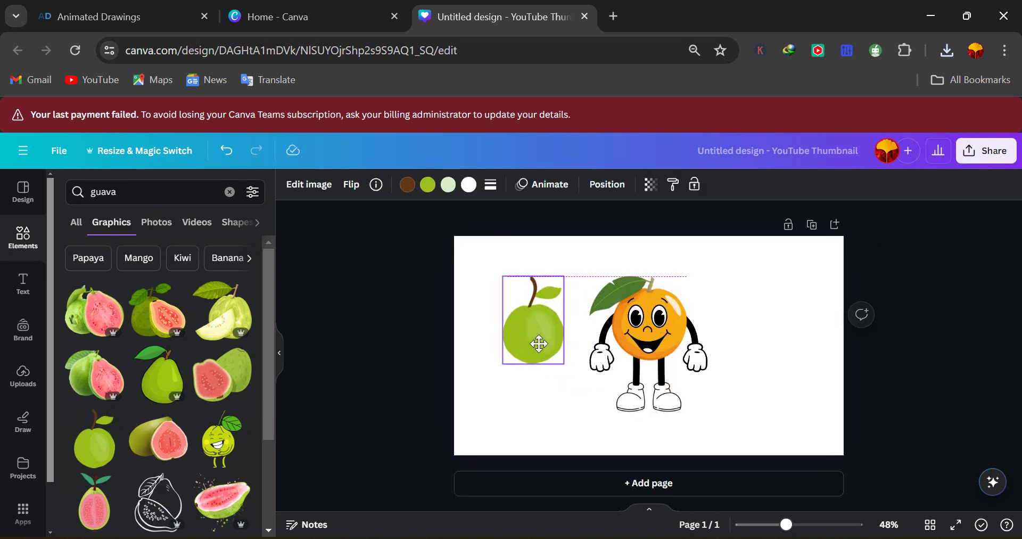
Delete the orange, move the guava onto the character in its place, and enlarge it to body size.
click(616, 330)
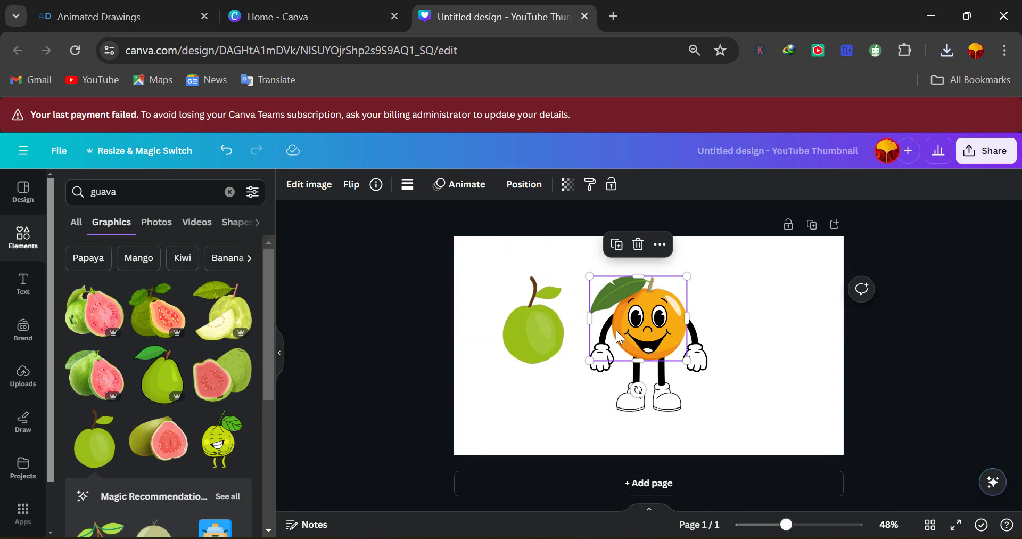
key(Delete)
click(533, 320)
drag(532, 320, 636, 297)
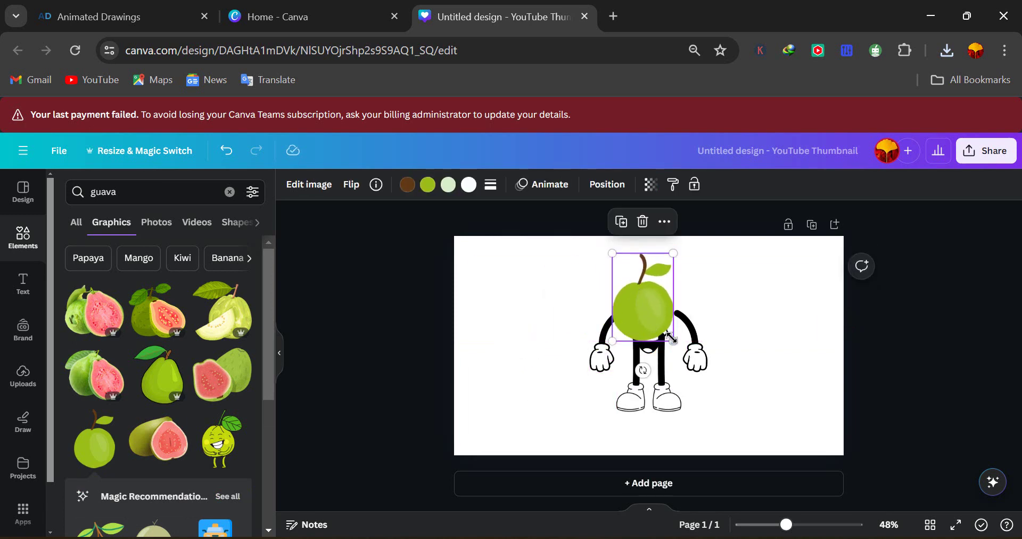
drag(672, 342, 685, 370)
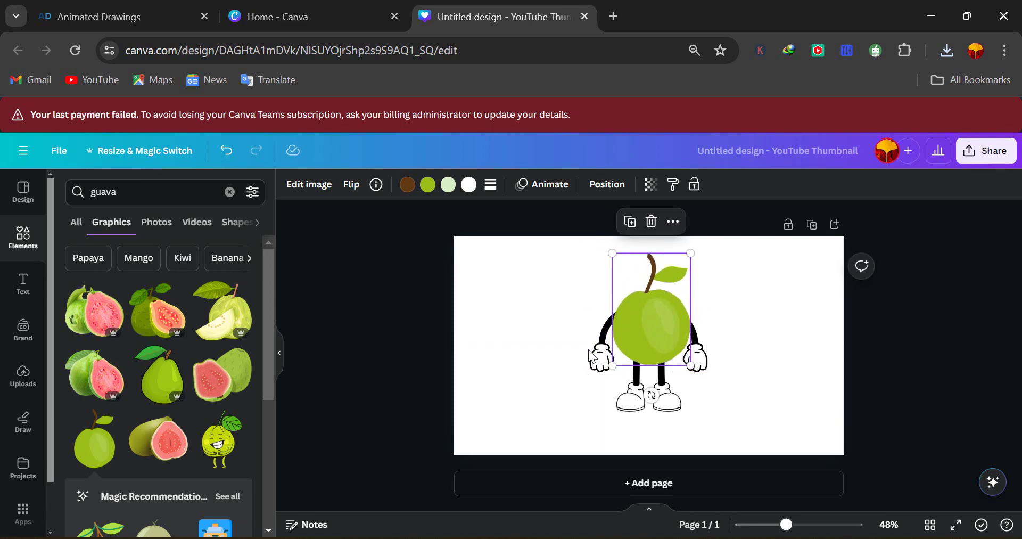
Nudge the guava slightly left and up so that it is centred between the arms and above the legs.
key(Left)
key(Left)
key(Left)
key(Left)
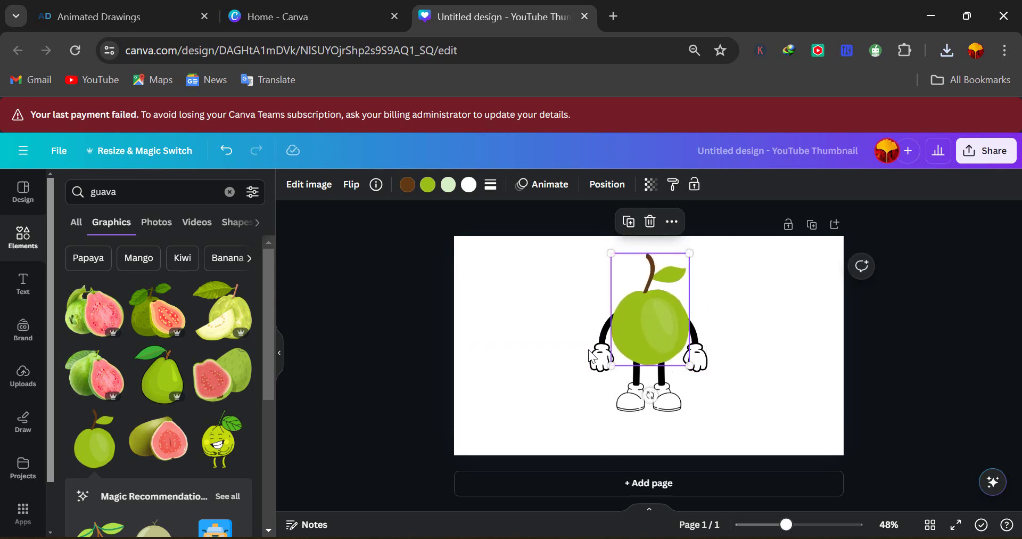
key(Up)
key(Up)
key(Right)
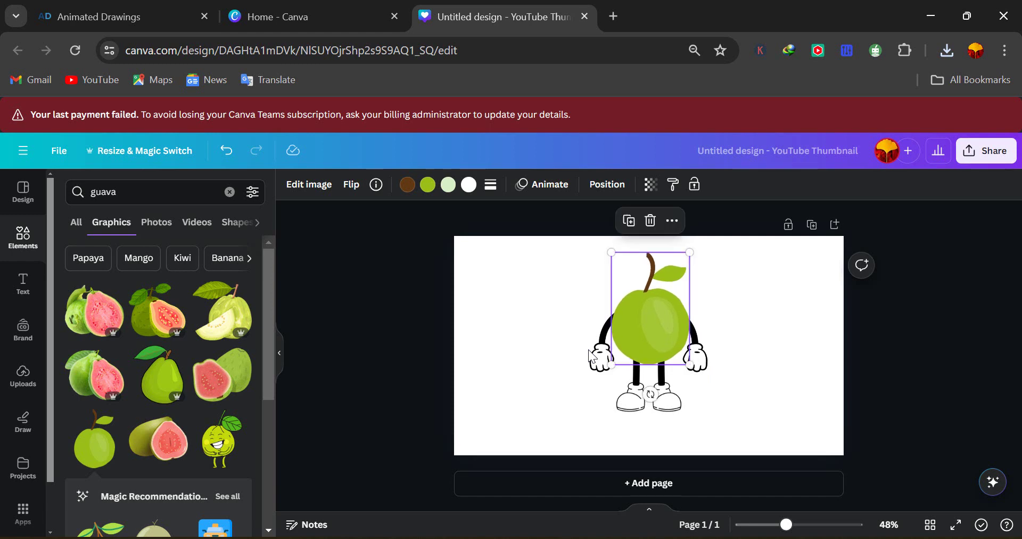
Move the face layer above the guava so that it sits in front of the fruit.
click(384, 294)
click(303, 185)
drag(114, 308, 119, 249)
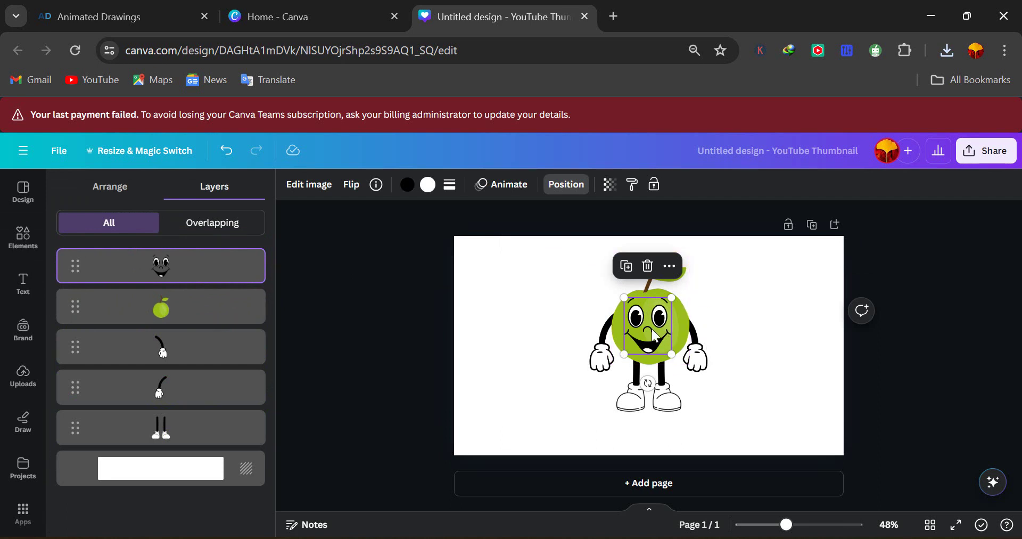
click(742, 323)
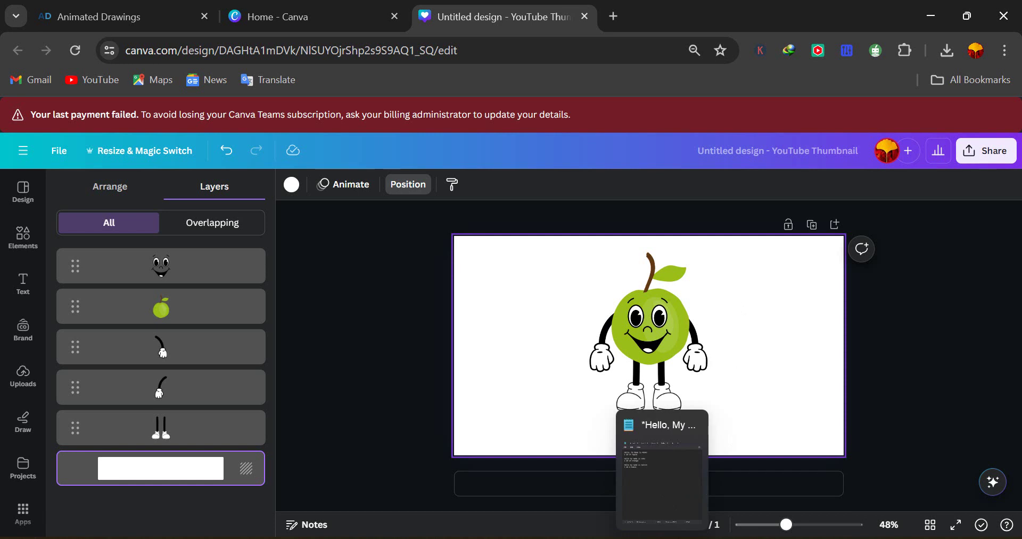
Switch to the open text editor note to read the three fruit characters' introduction lines, and return to the design.
click(663, 458)
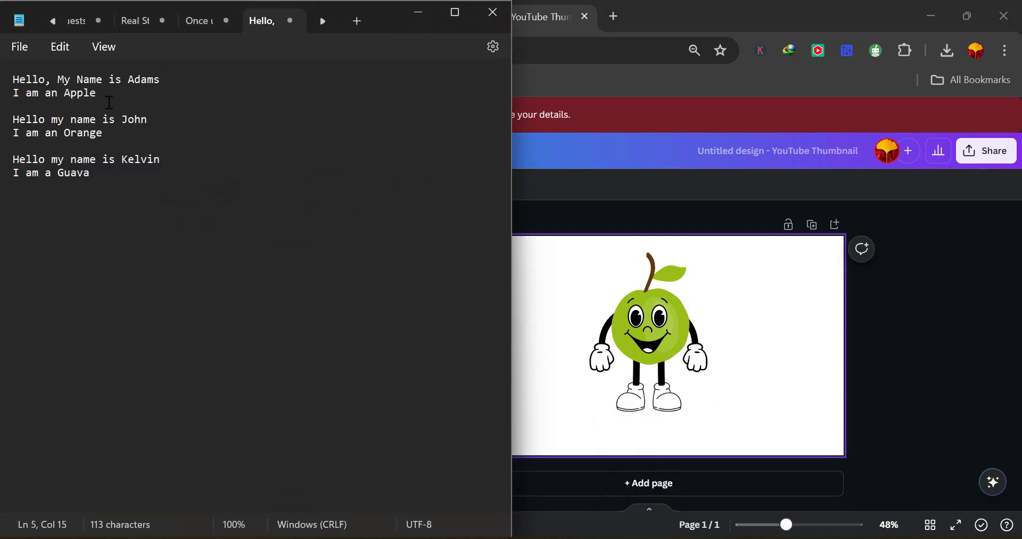
click(419, 13)
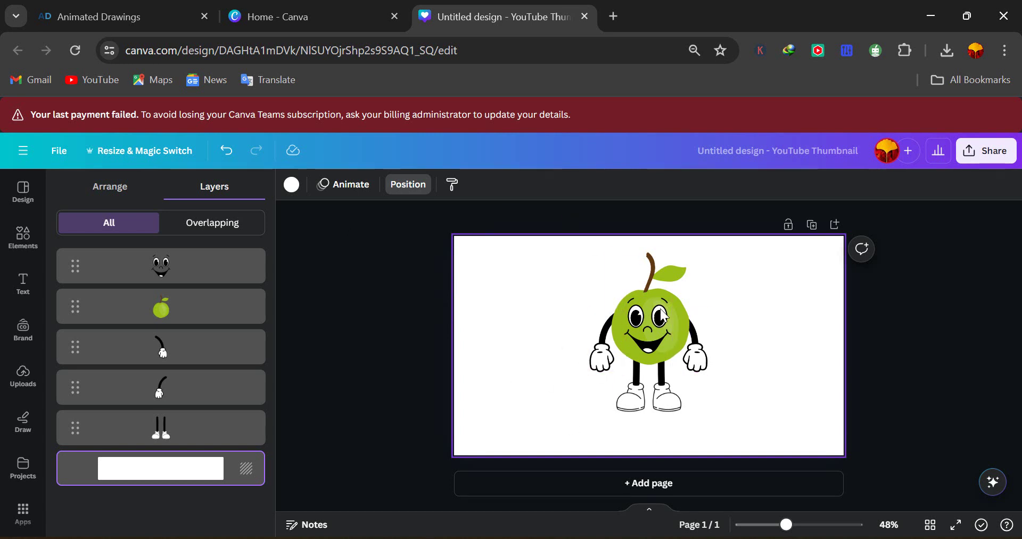
Download the guava character as a JPG.
click(988, 153)
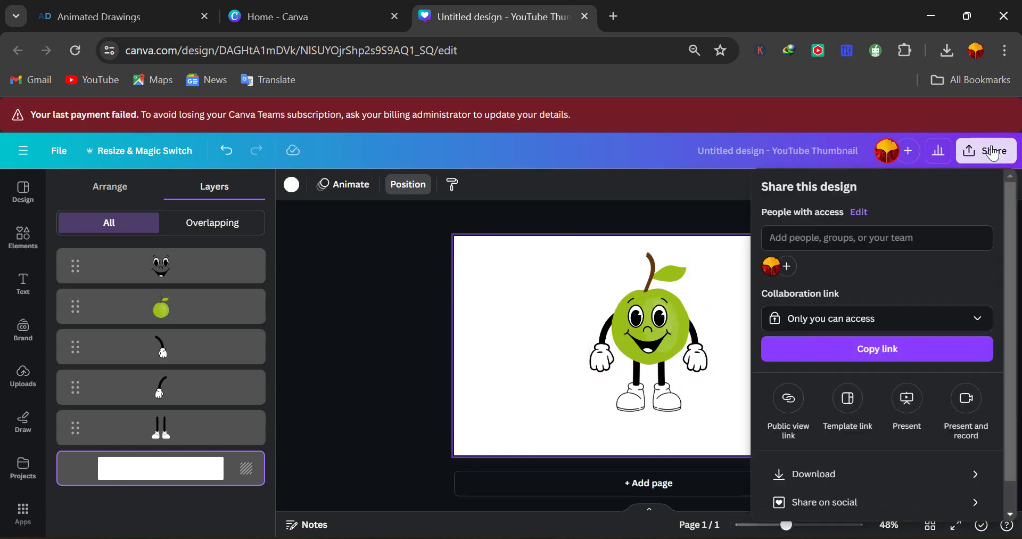
click(815, 473)
click(827, 432)
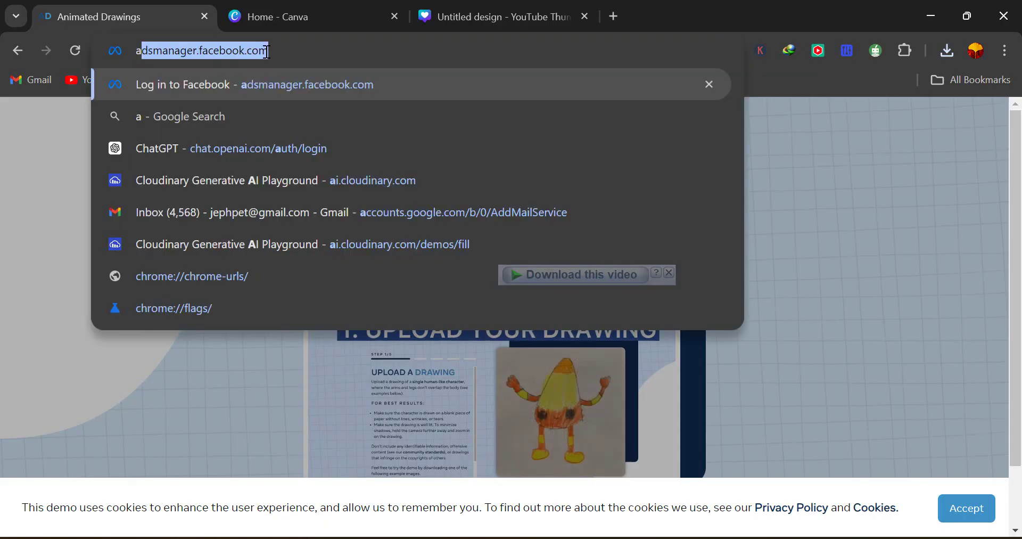
Search the web for "animated drawing", open the Animated Drawings site at sketch.metademolab.com, and accept its cookies.
text(ni)
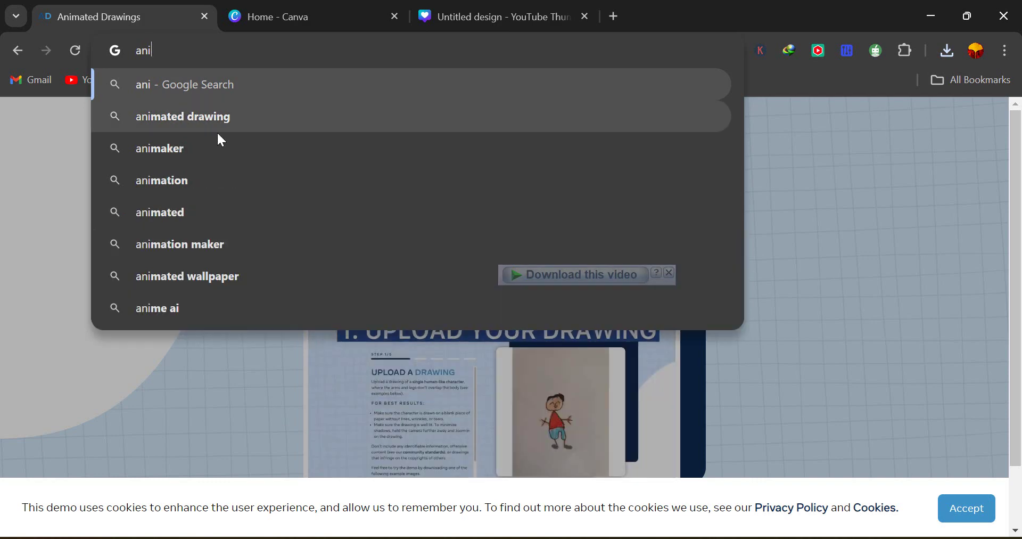
click(202, 121)
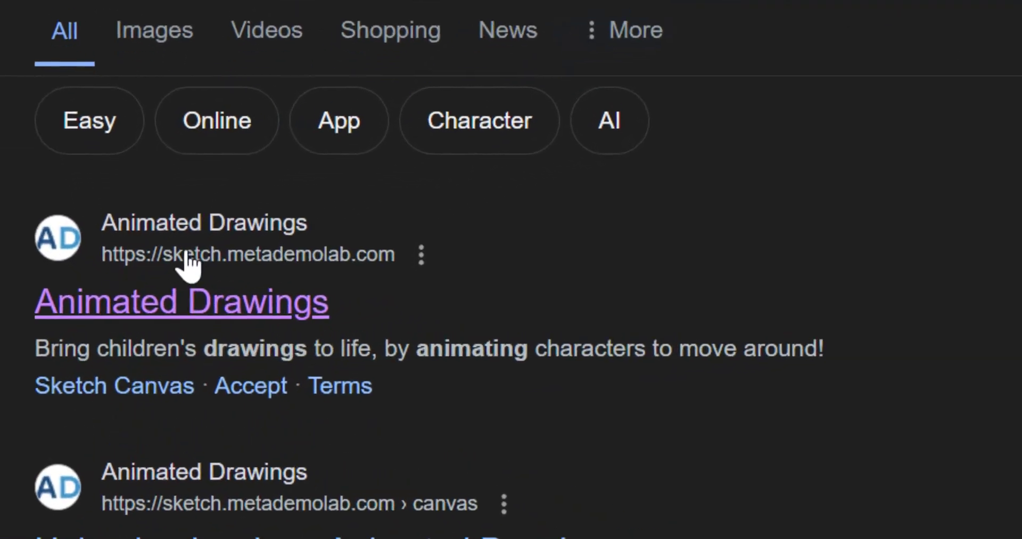
click(101, 314)
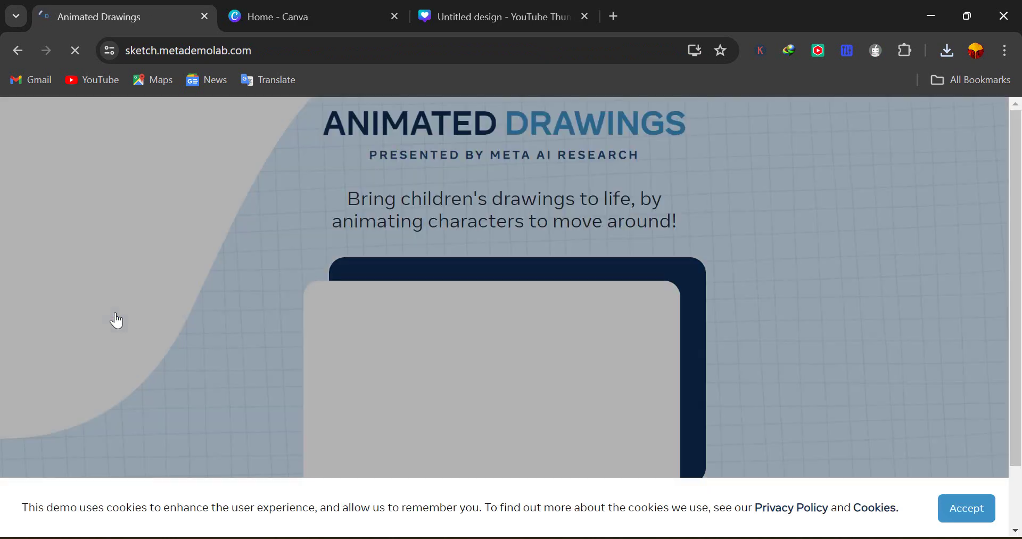
click(968, 511)
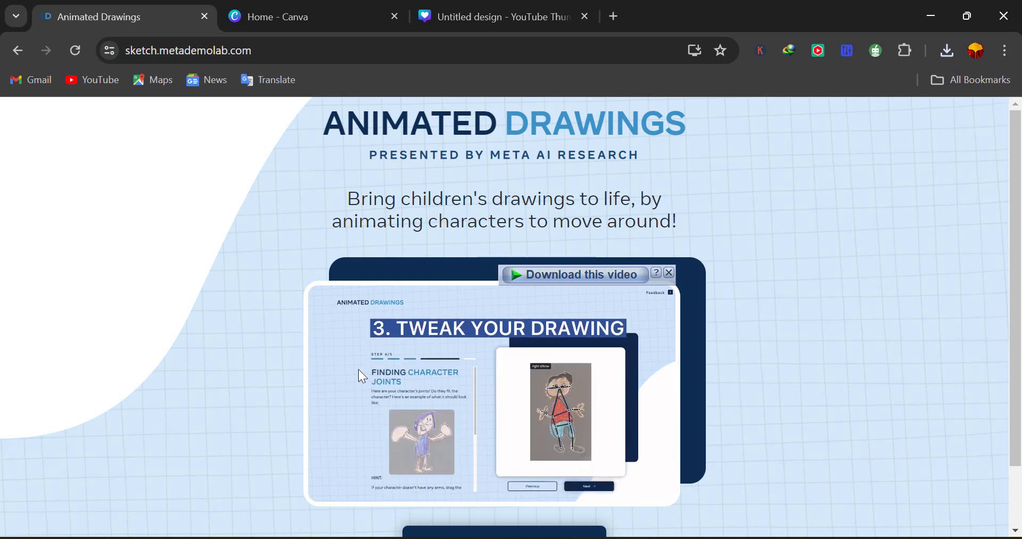
Start the demo, upload the guava image "Untitled design (11)" from the Downloads folder, and agree to the research terms.
scroll(986, 372, down, 2)
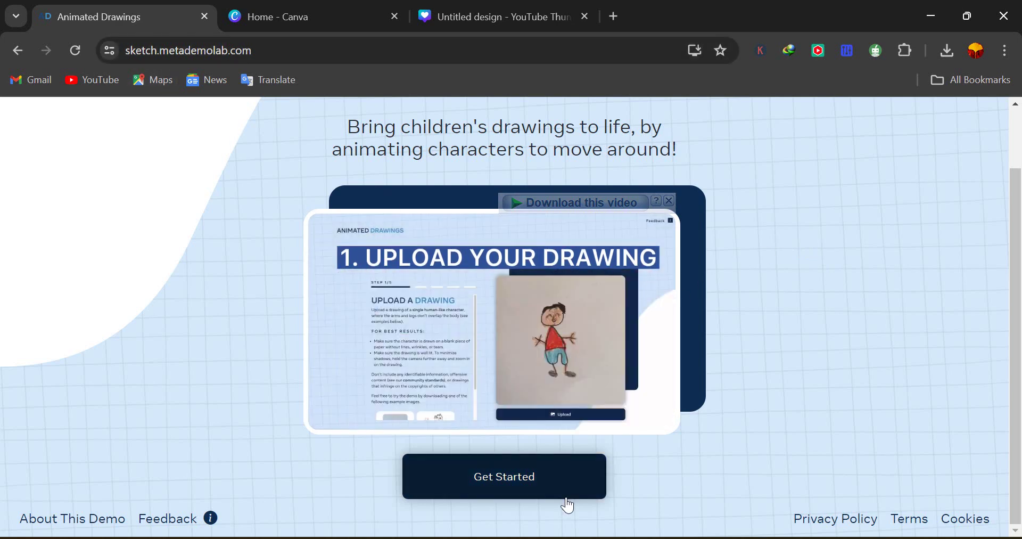
click(549, 489)
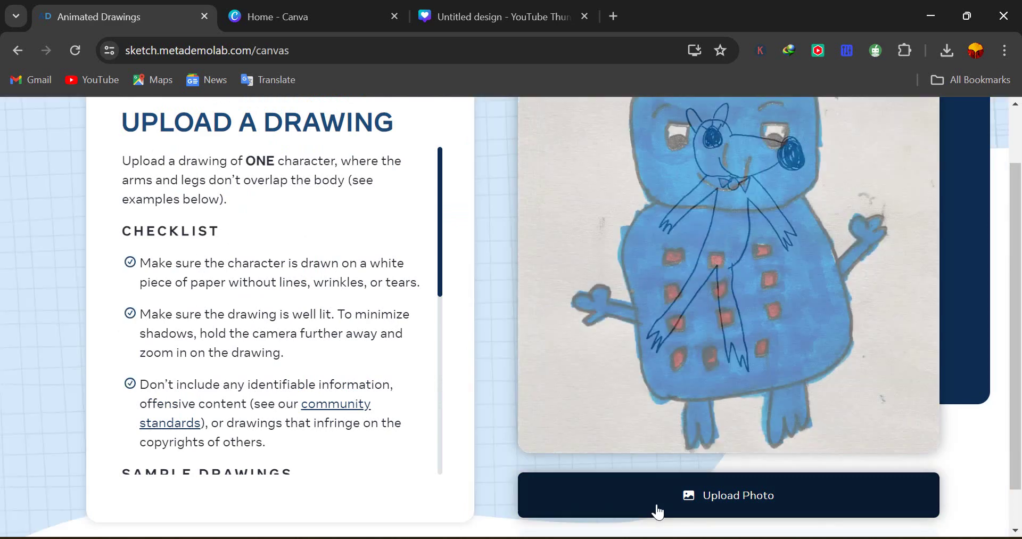
click(655, 498)
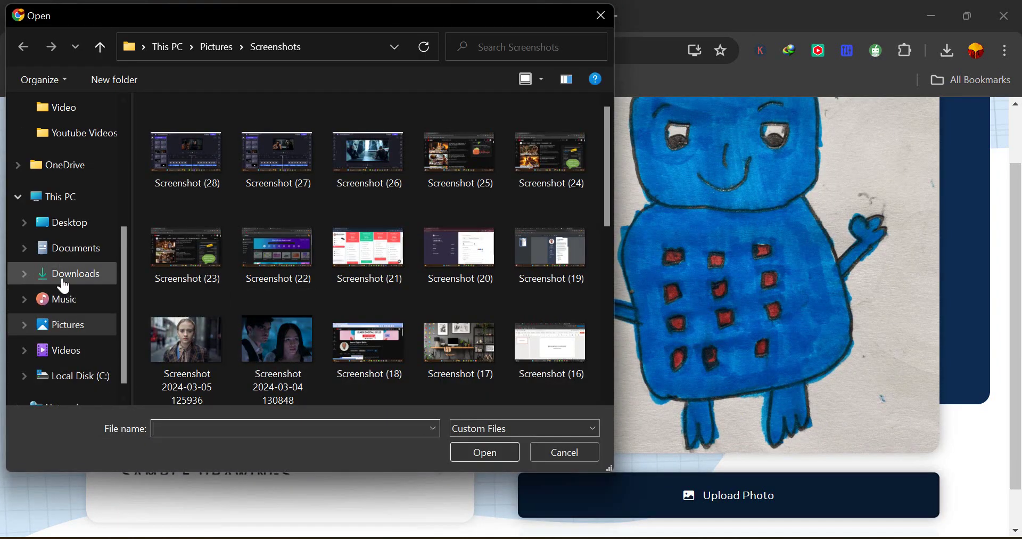
click(63, 276)
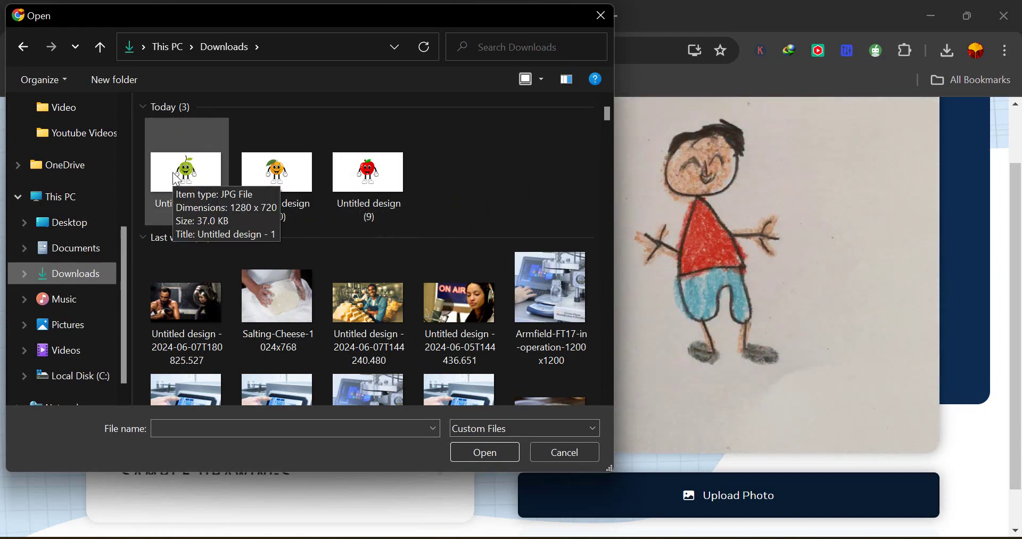
click(186, 189)
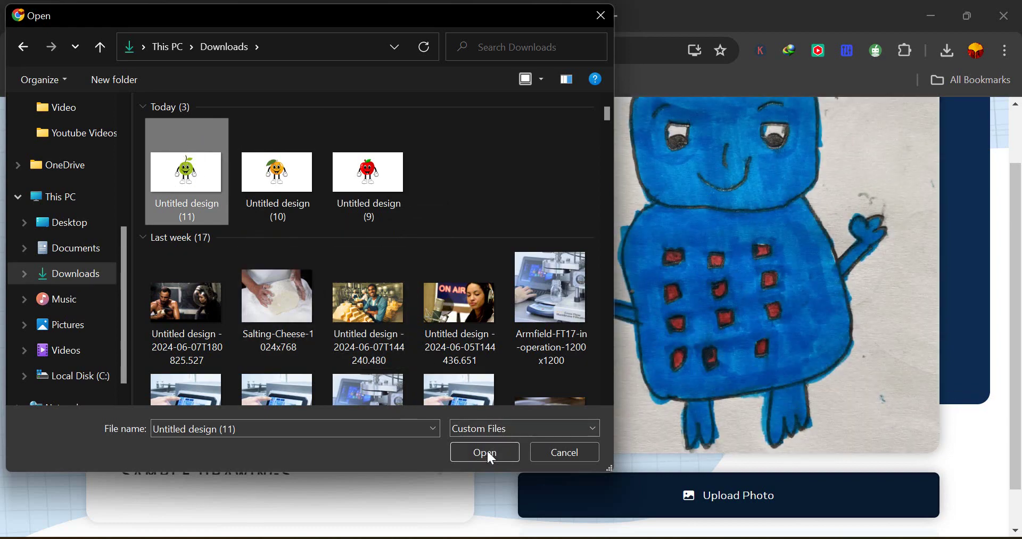
click(486, 452)
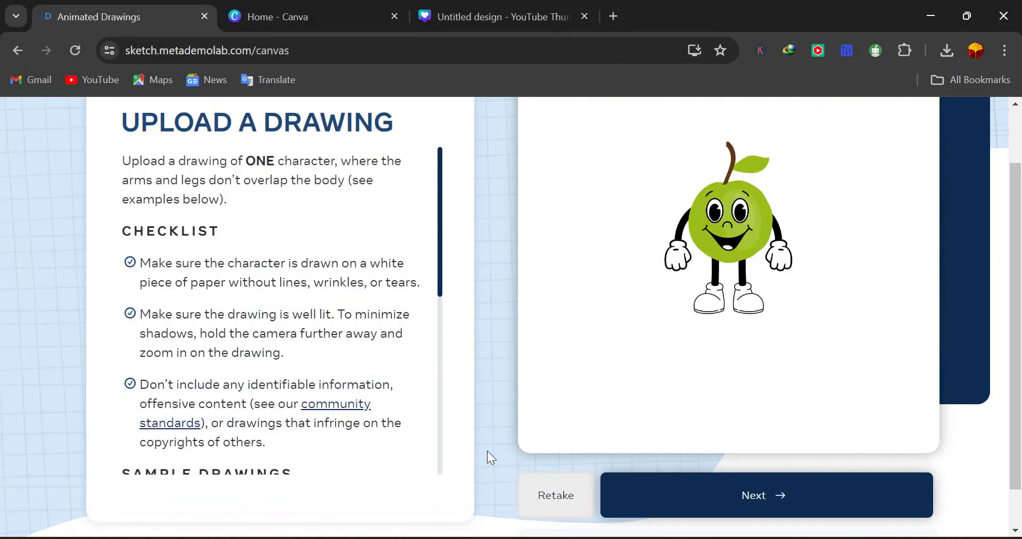
click(764, 494)
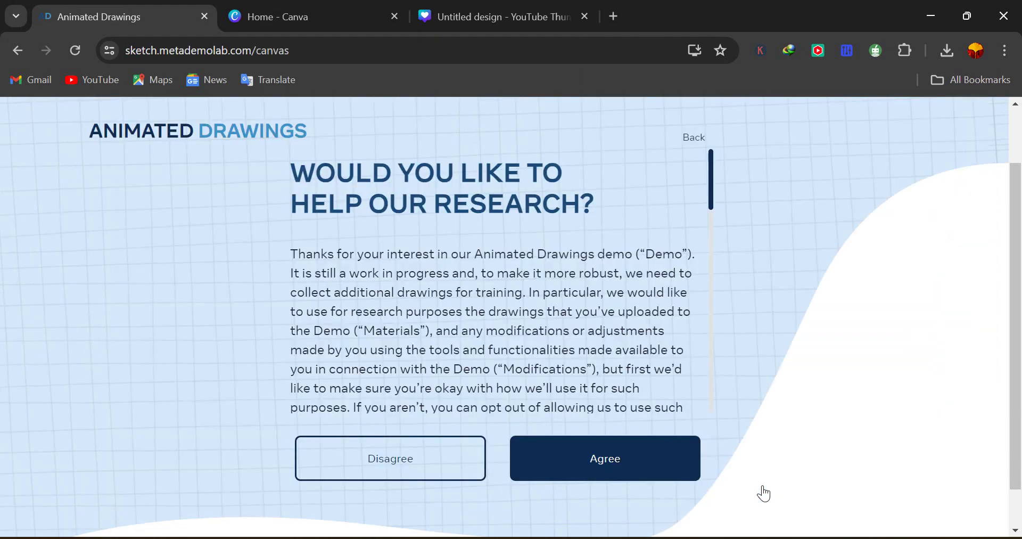
click(629, 458)
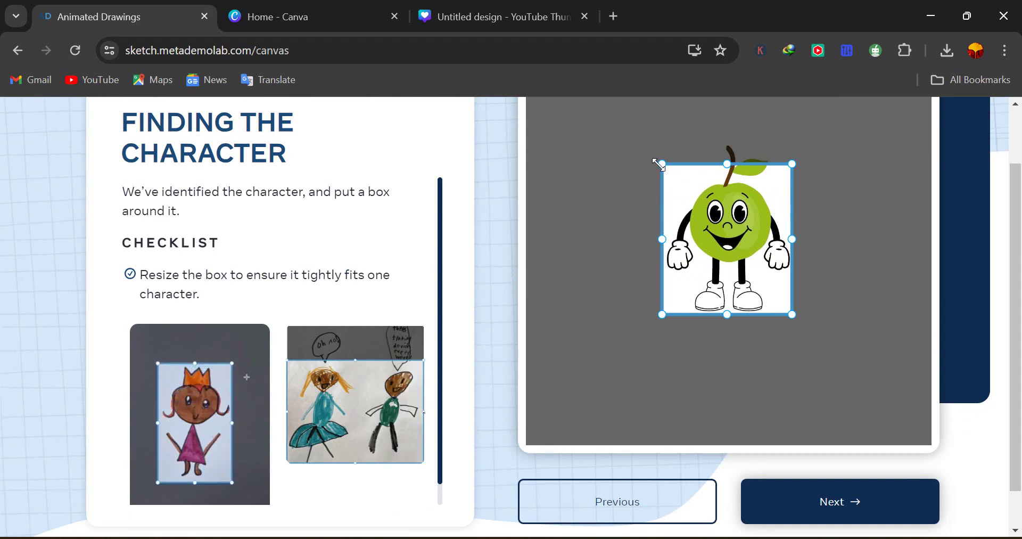
Enlarge the character box to enclose the whole guava, including its stem and leaf, with a margin all around, and accept it.
drag(659, 164, 639, 135)
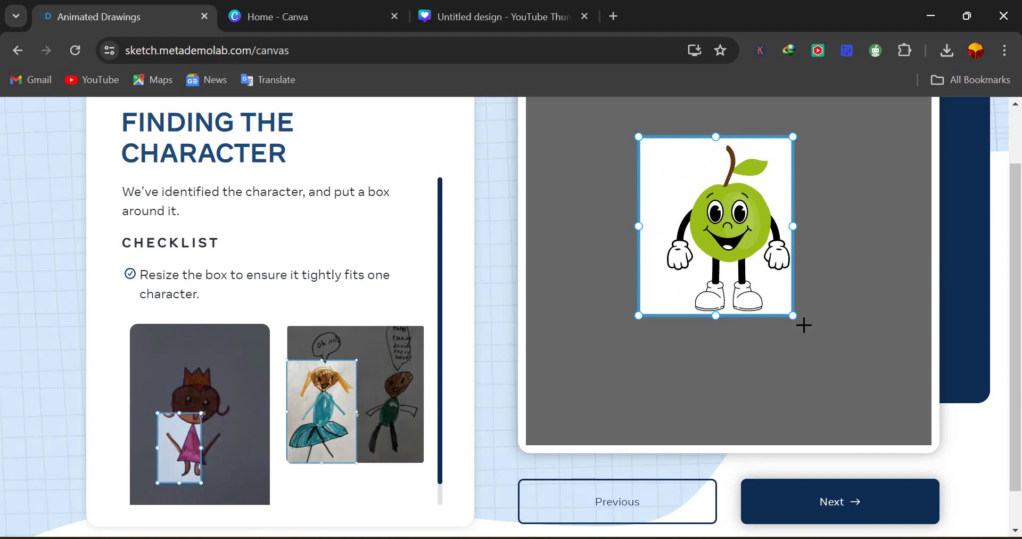
drag(794, 316, 813, 336)
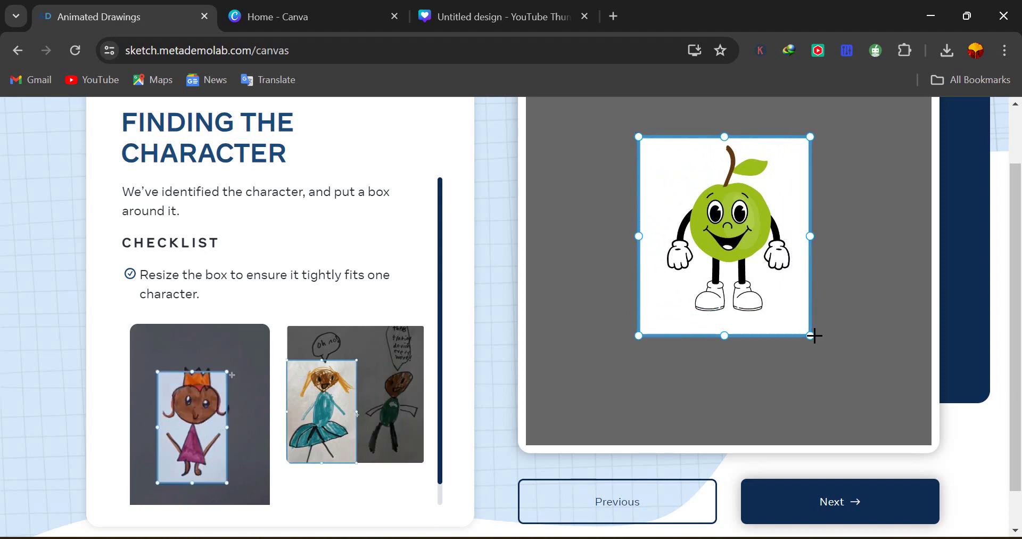
click(857, 506)
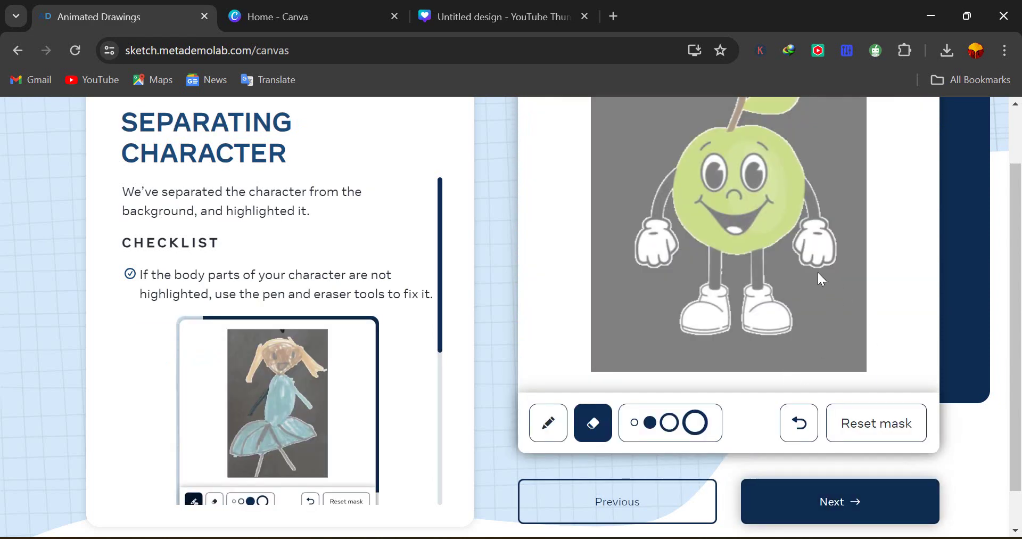
Accept the guava's separation mask and its detected joints without changes to reach the animation choices.
click(817, 515)
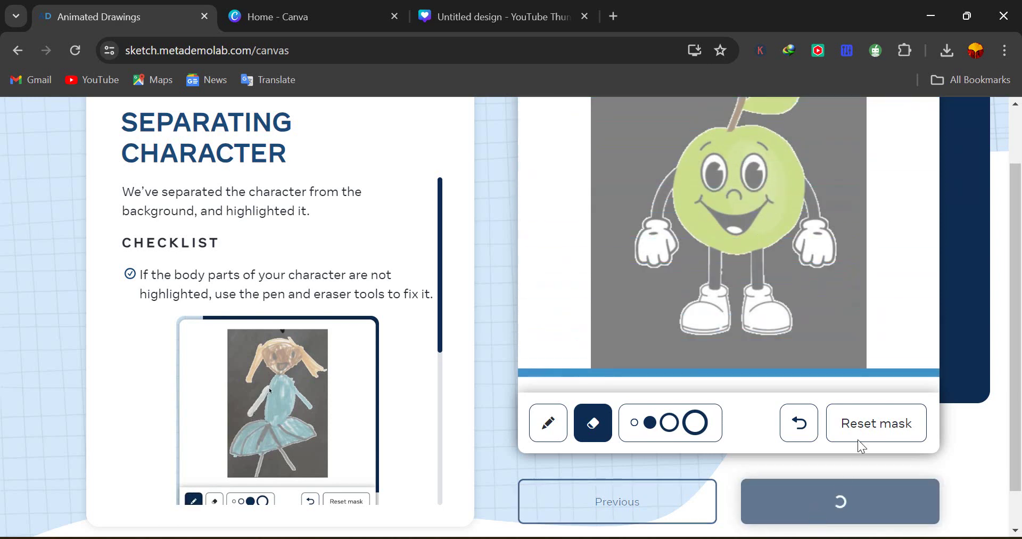
scroll(809, 286, up, 2)
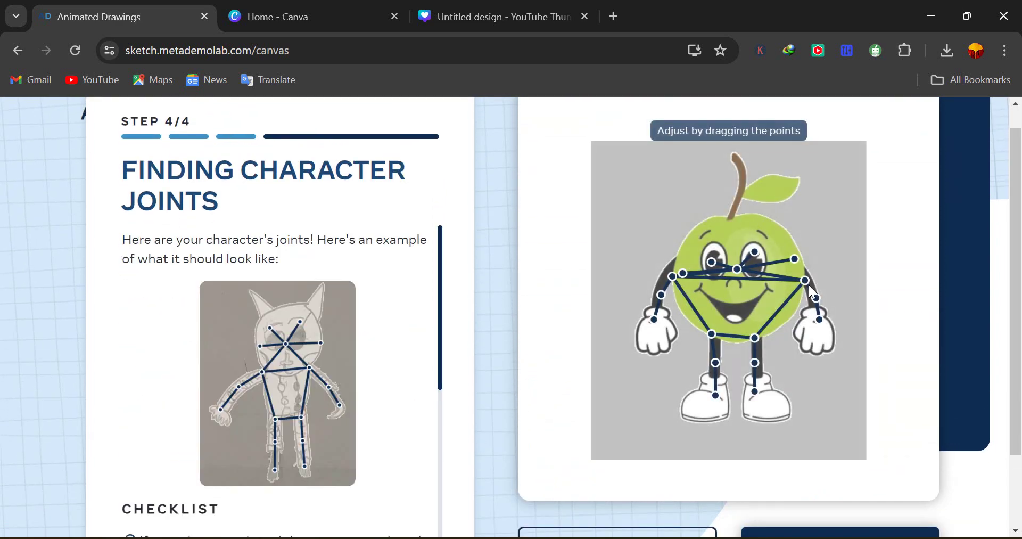
scroll(707, 350, down, 2)
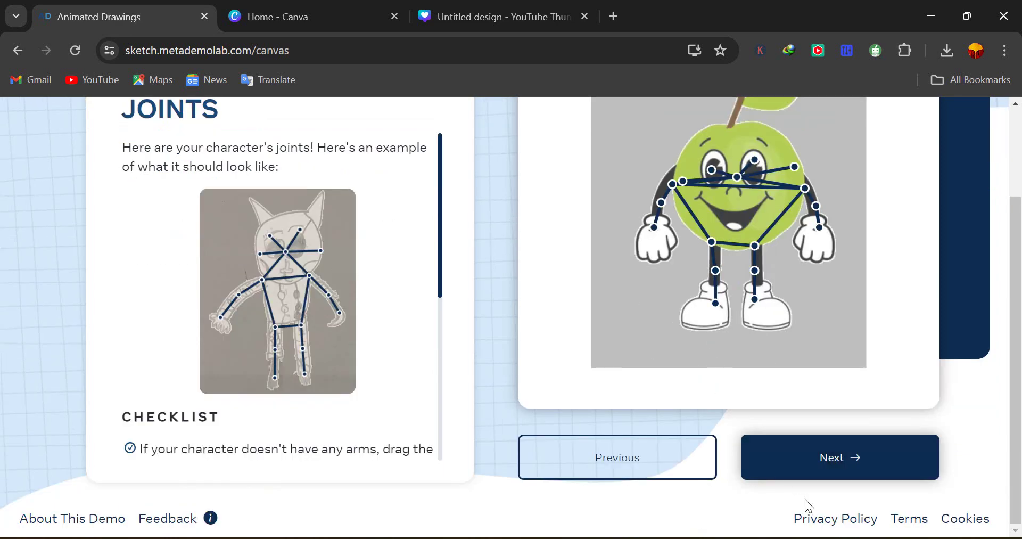
click(795, 458)
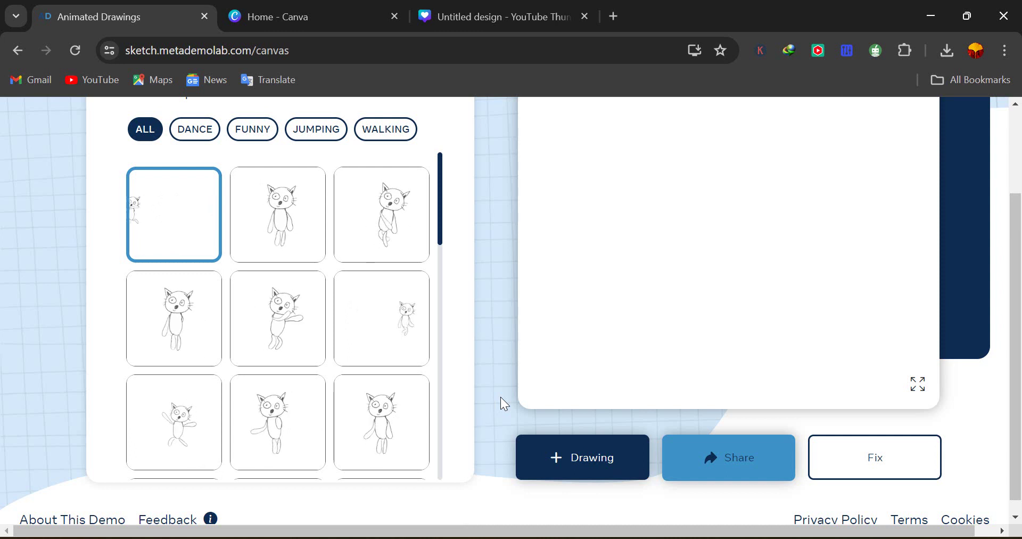
Filter the motions to Walking and apply the first motion in the third row to the guava.
click(386, 129)
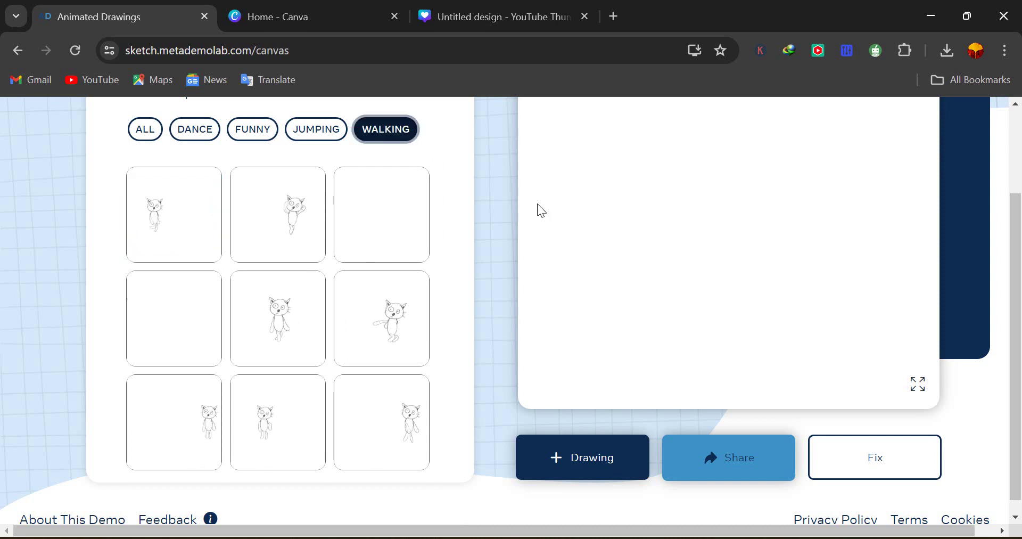
scroll(538, 203, up, 2)
scroll(537, 203, down, 2)
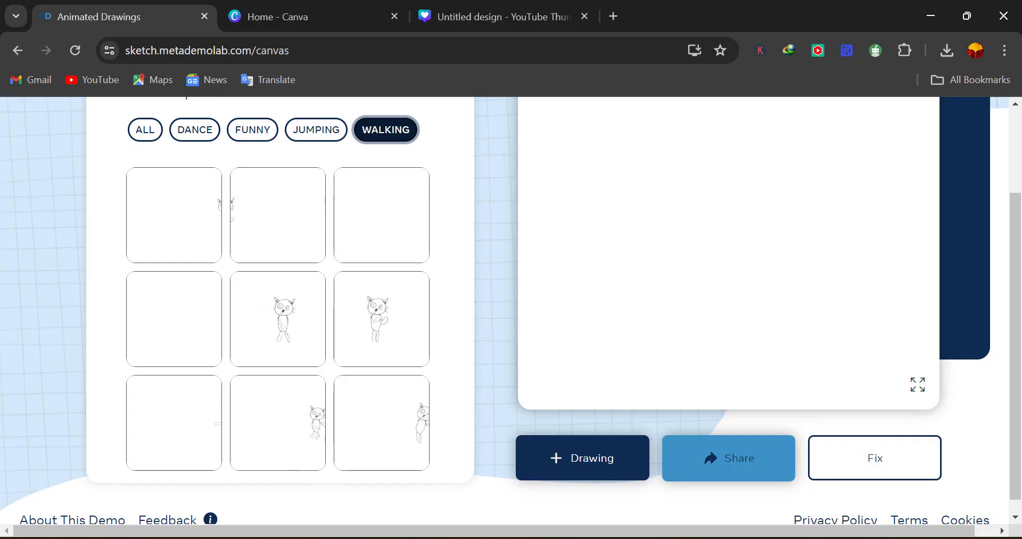
key(alt+Tab)
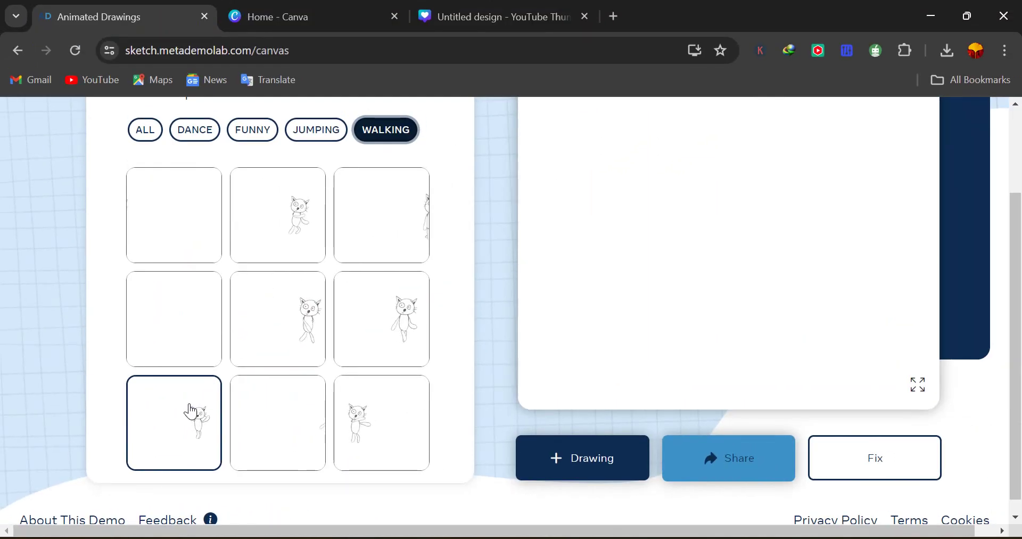
click(192, 411)
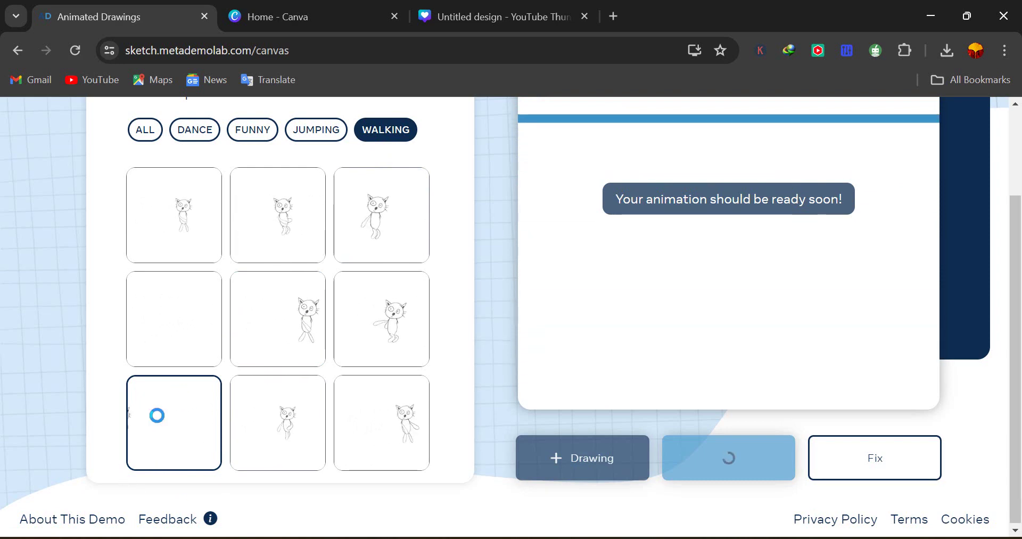
View the guava's walking animation full screen and download it as a video.
scroll(624, 255, up, 1)
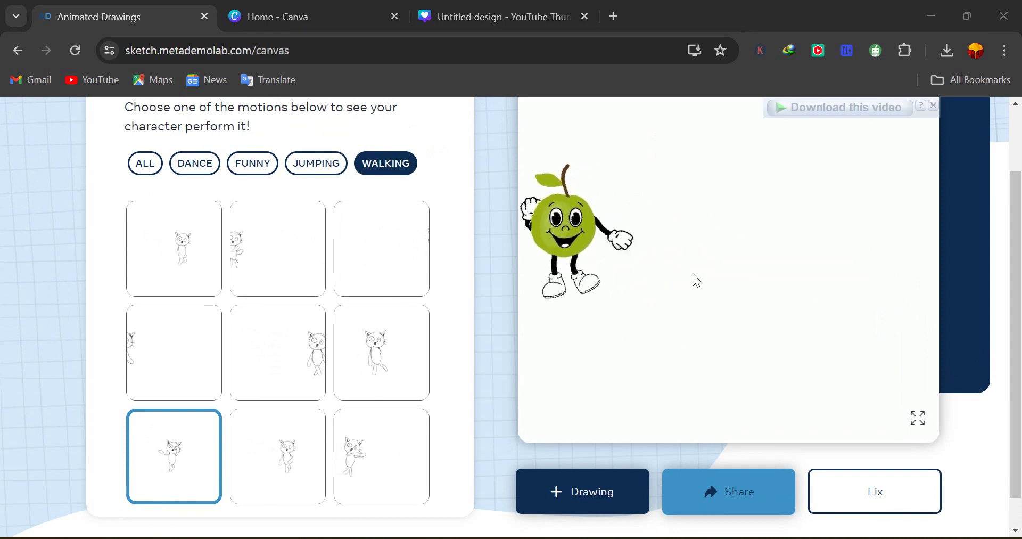
scroll(765, 343, up, 1)
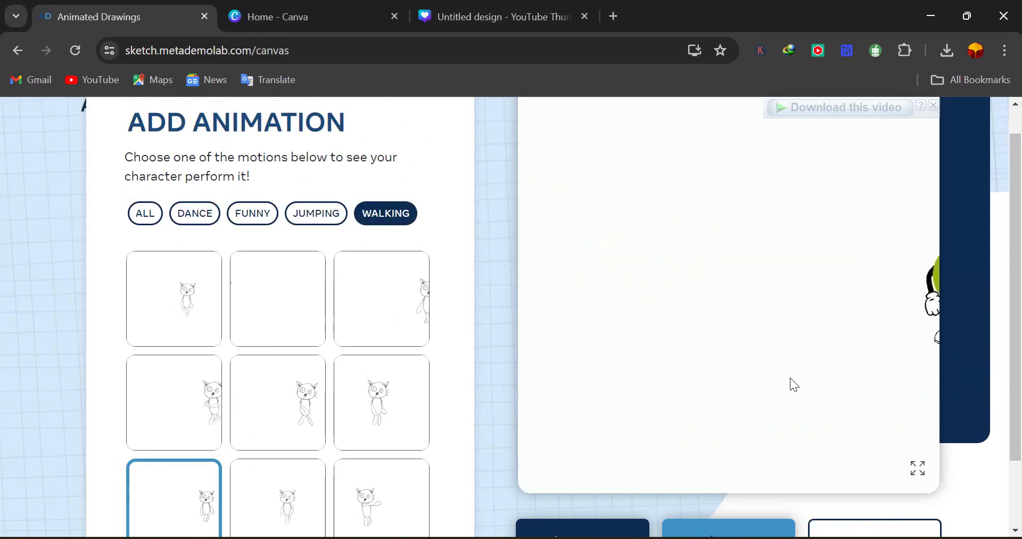
scroll(642, 183, down, 2)
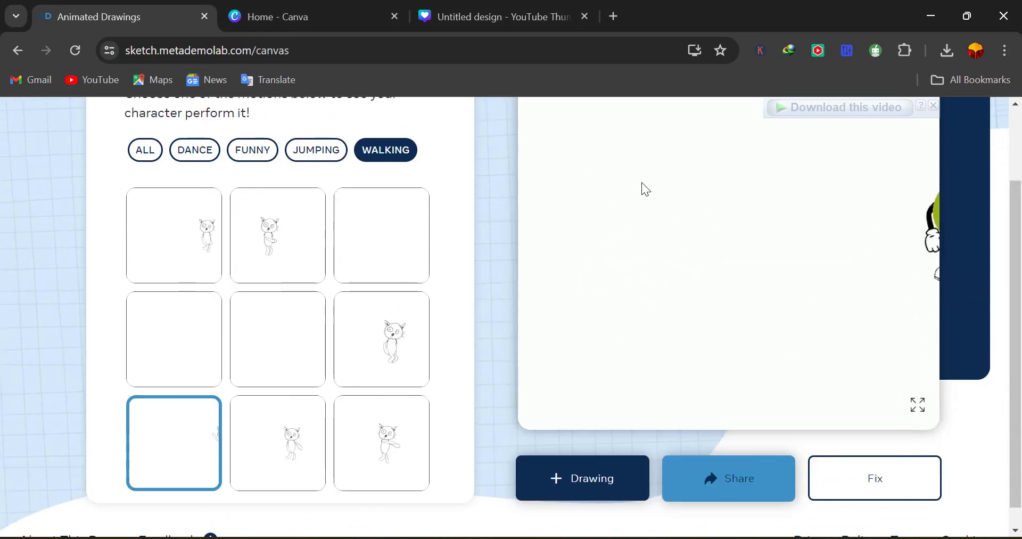
click(917, 399)
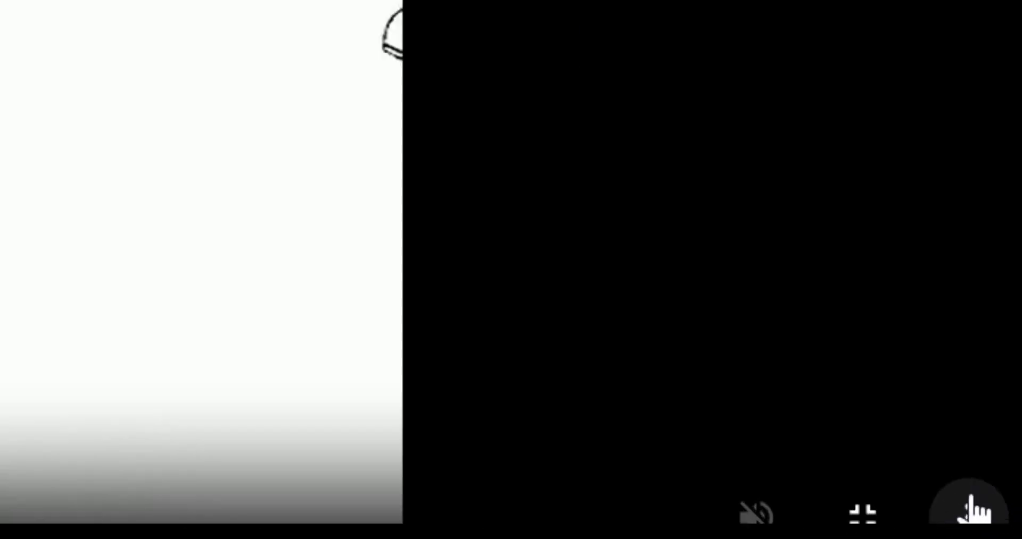
click(1004, 533)
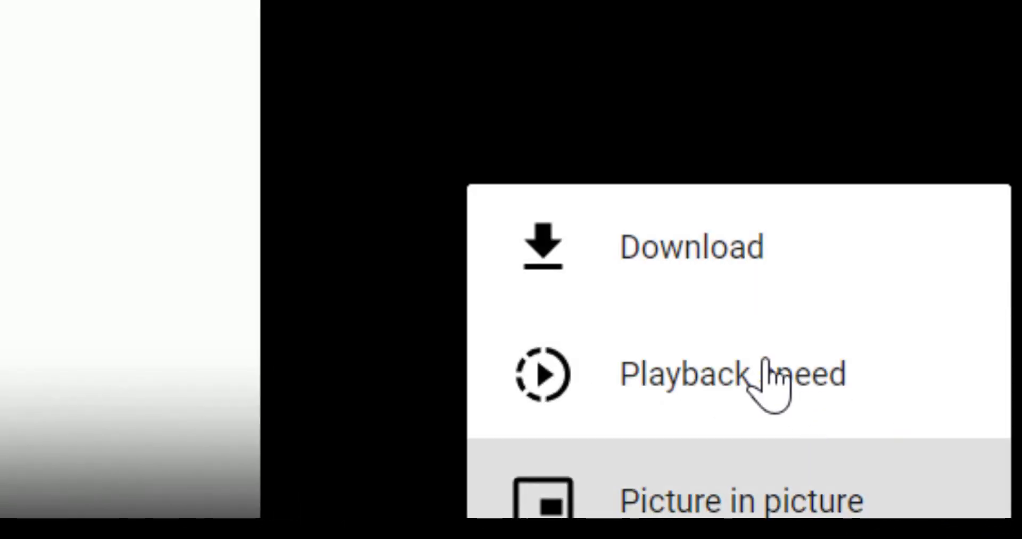
click(673, 246)
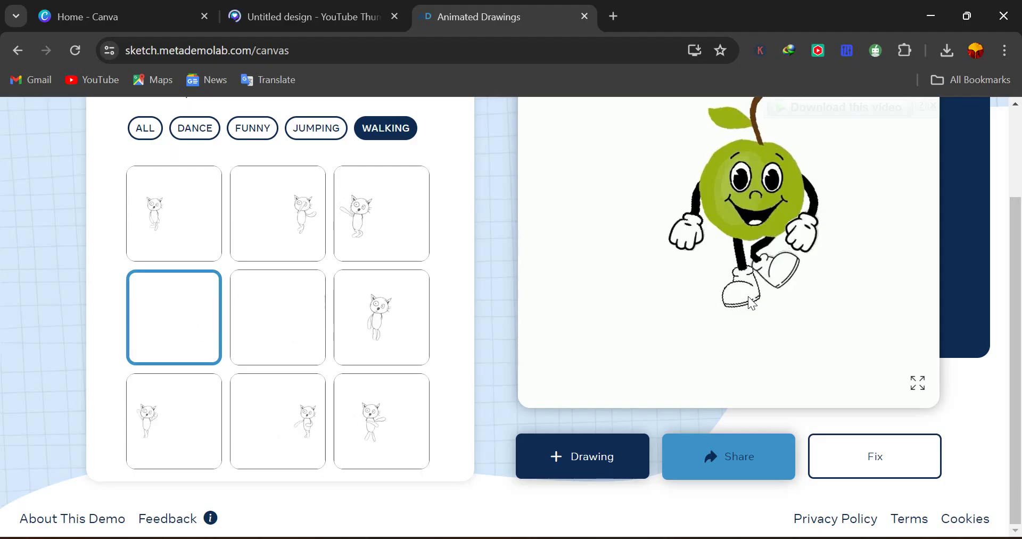
Begin another drawing, upload the orange image "Untitled design (10)" from Downloads, and agree to the research terms.
click(569, 448)
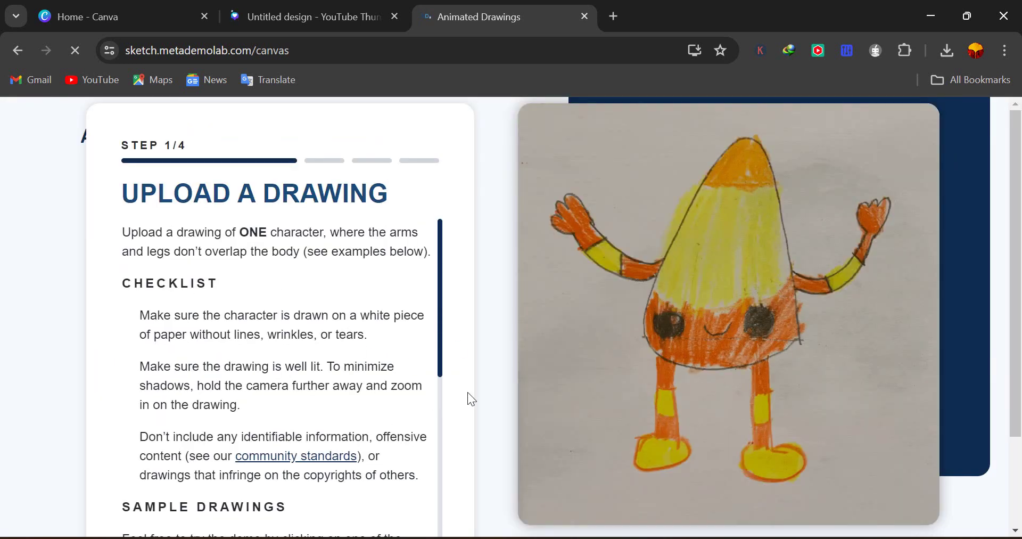
scroll(490, 413, down, 2)
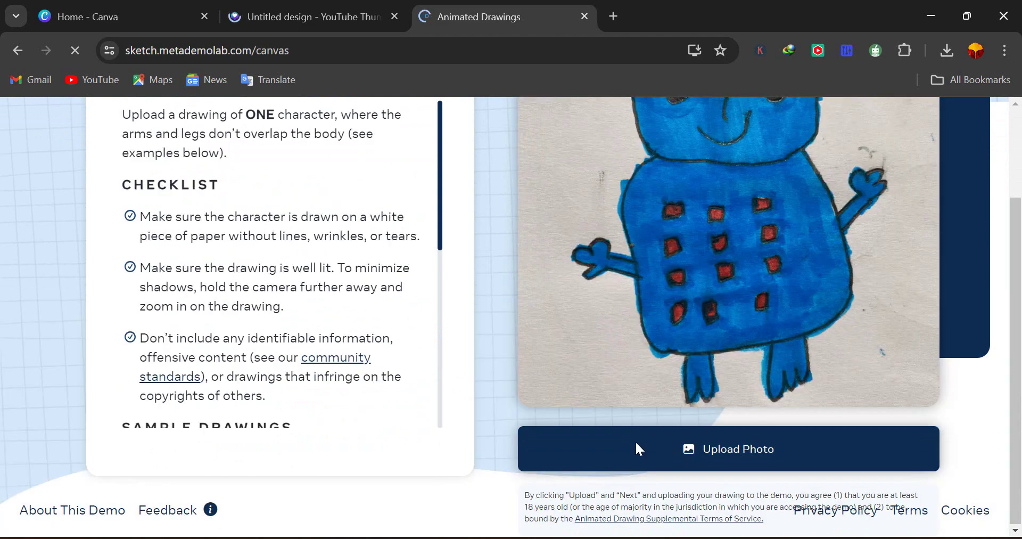
click(738, 460)
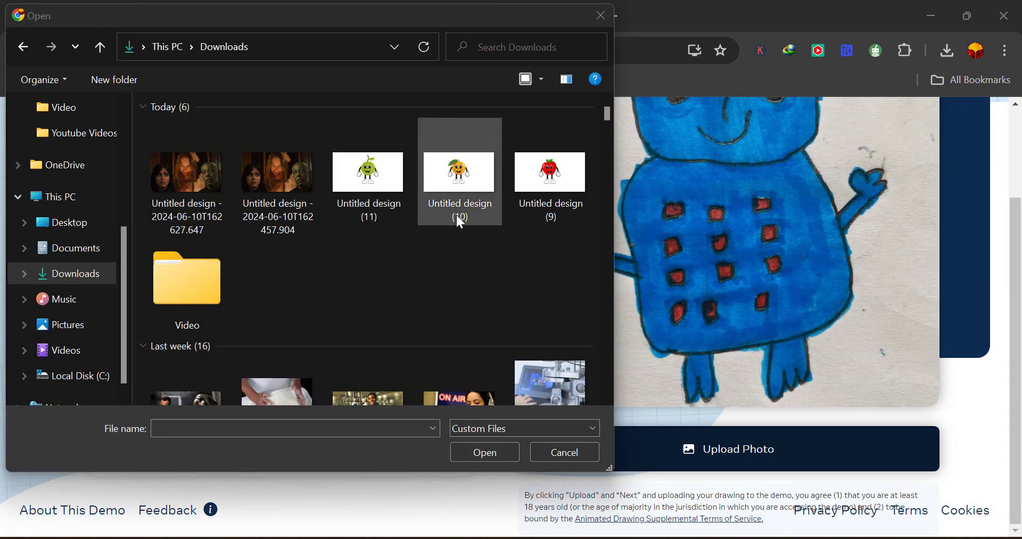
click(453, 179)
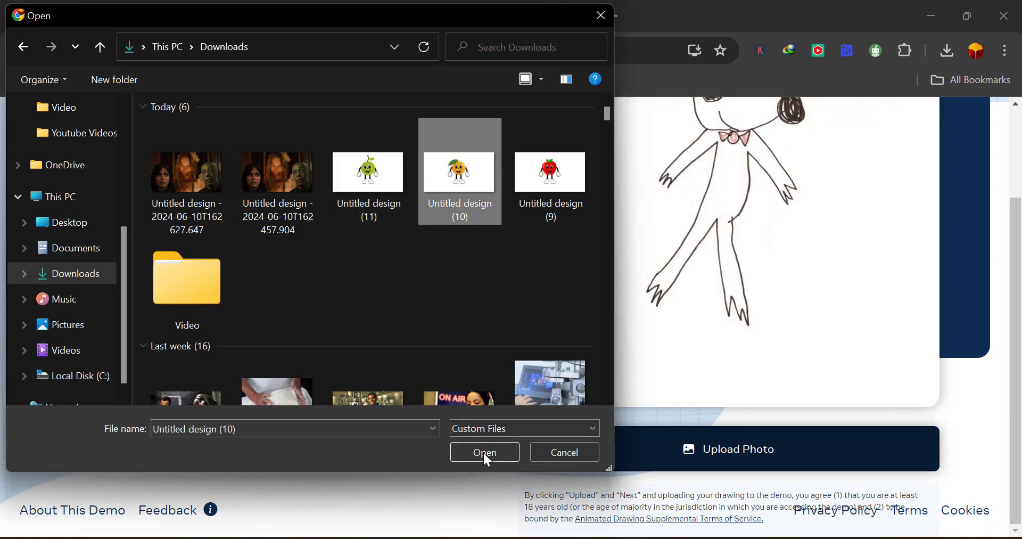
click(484, 453)
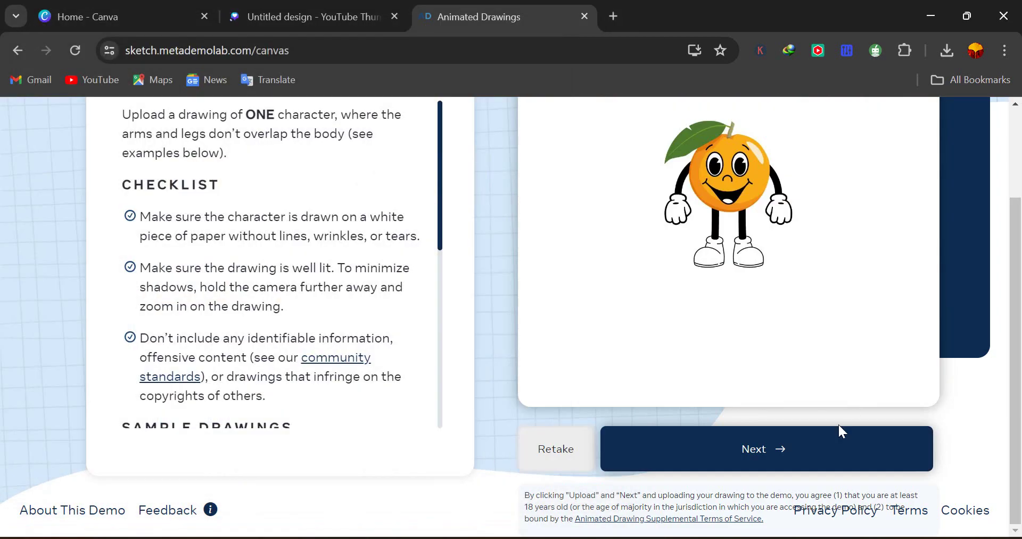
click(781, 456)
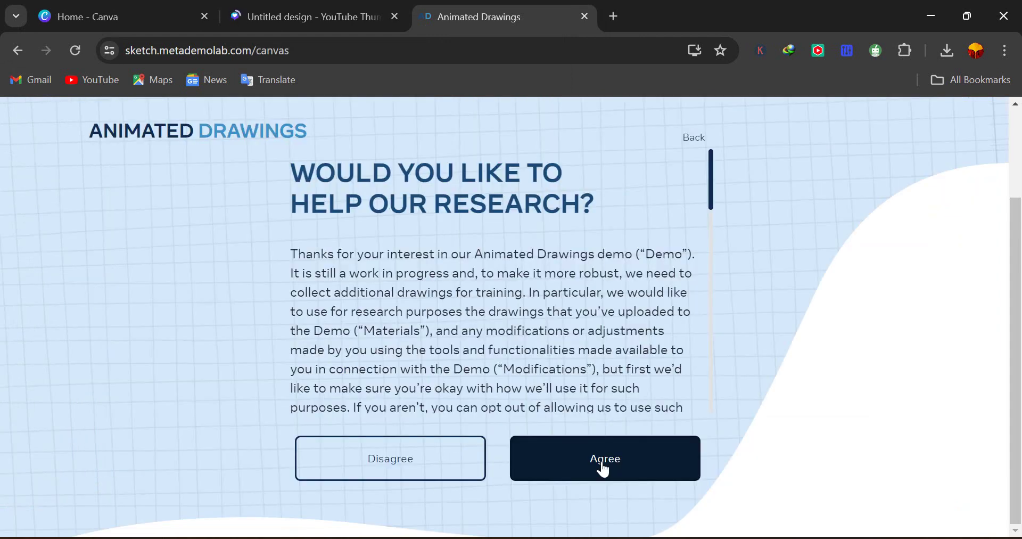
click(603, 469)
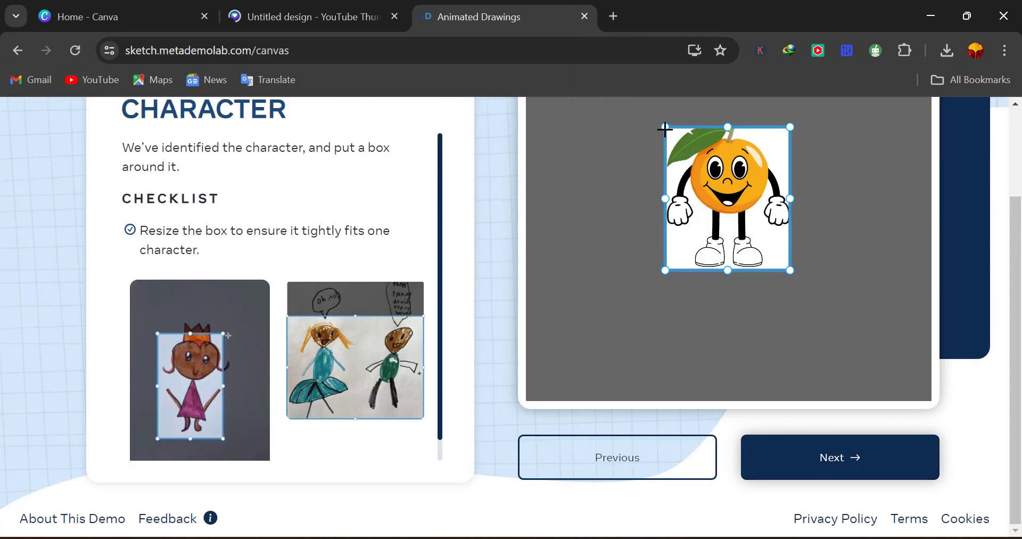
Enlarge the character box slightly so the orange's leaf and both hands fit inside, and accept it.
drag(665, 126, 656, 117)
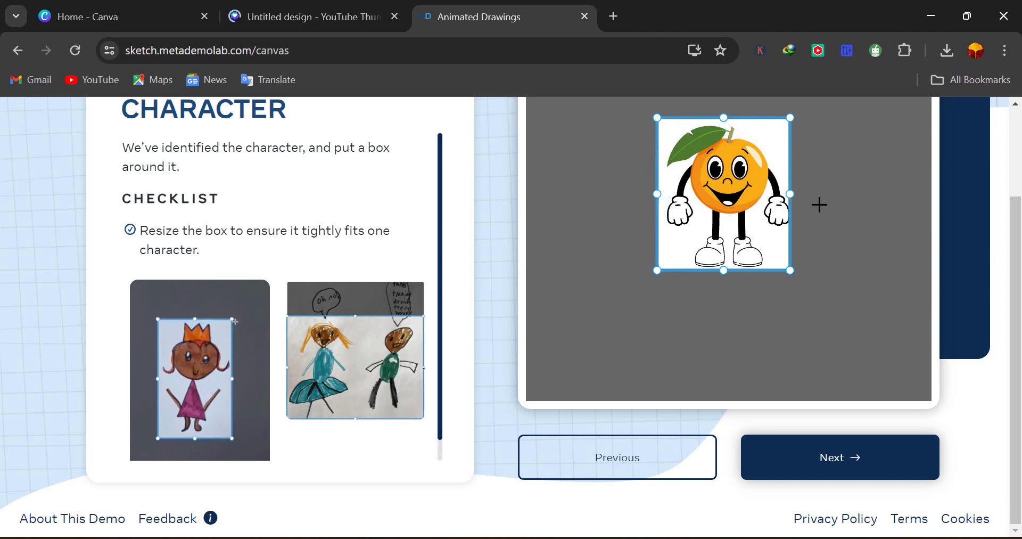
drag(789, 191, 795, 192)
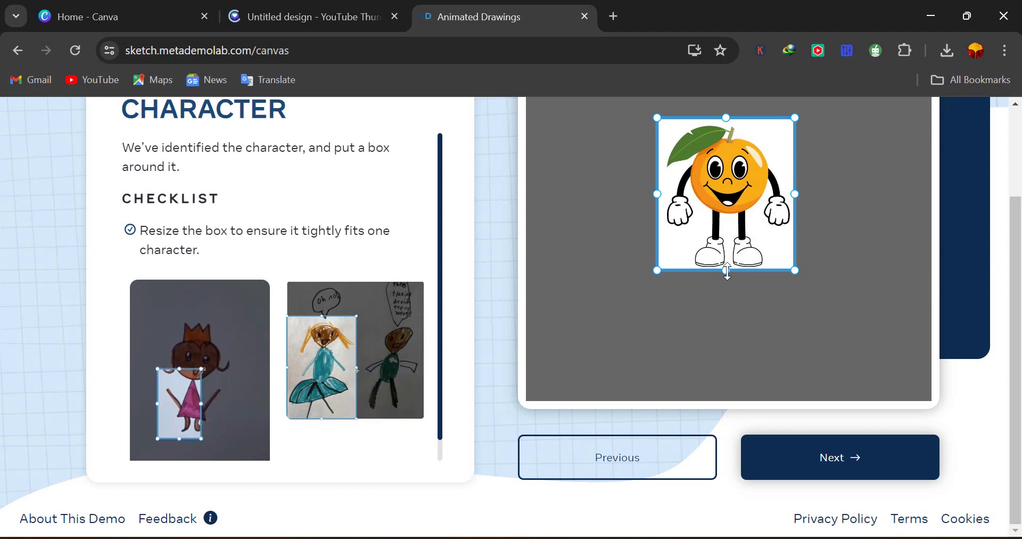
click(845, 459)
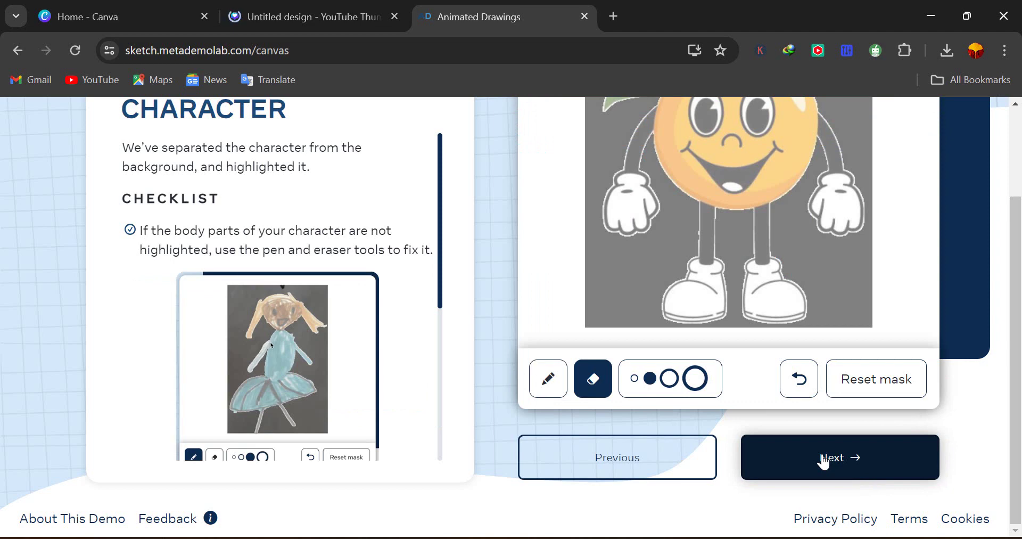
Accept the orange's separated character mask and its detected joint positions as they are.
scroll(824, 463, up, 2)
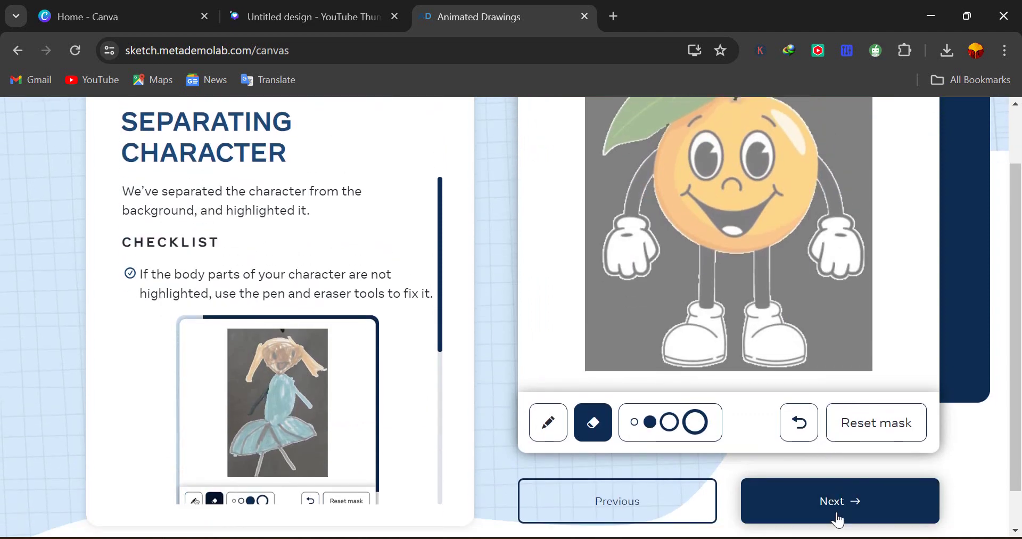
click(838, 513)
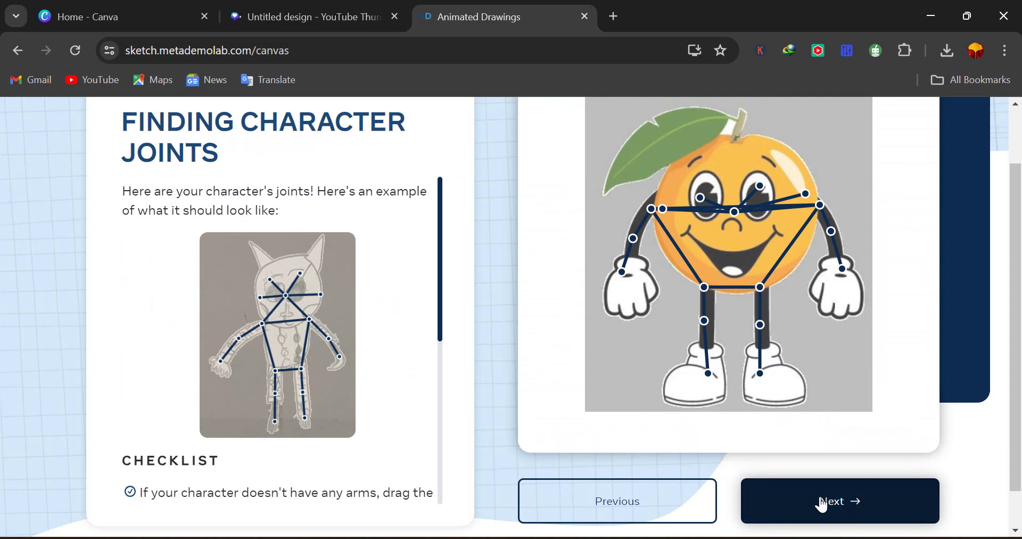
click(821, 505)
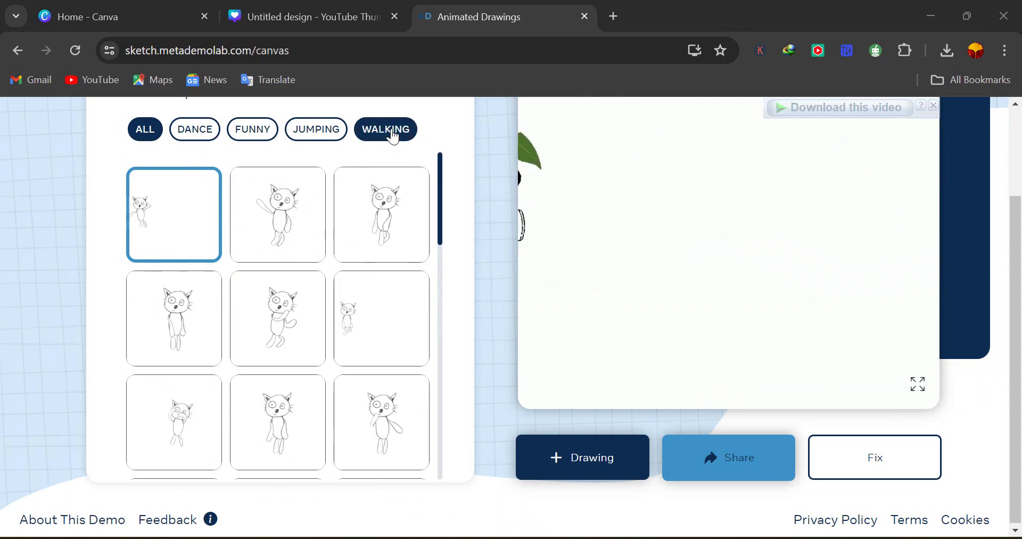
Apply the first Walking motion in the third row to the orange and download its full-screen animation as a video.
click(393, 136)
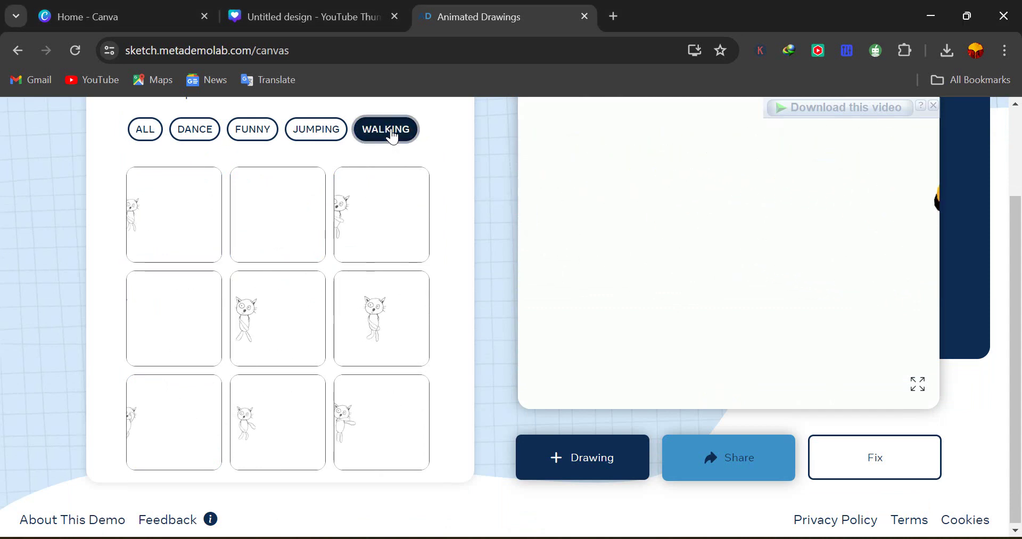
click(141, 433)
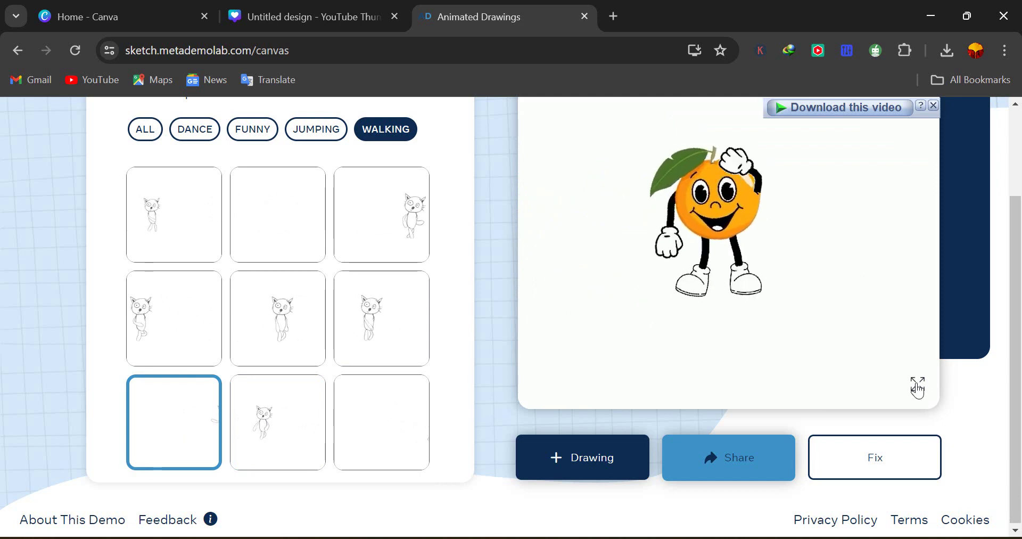
click(918, 389)
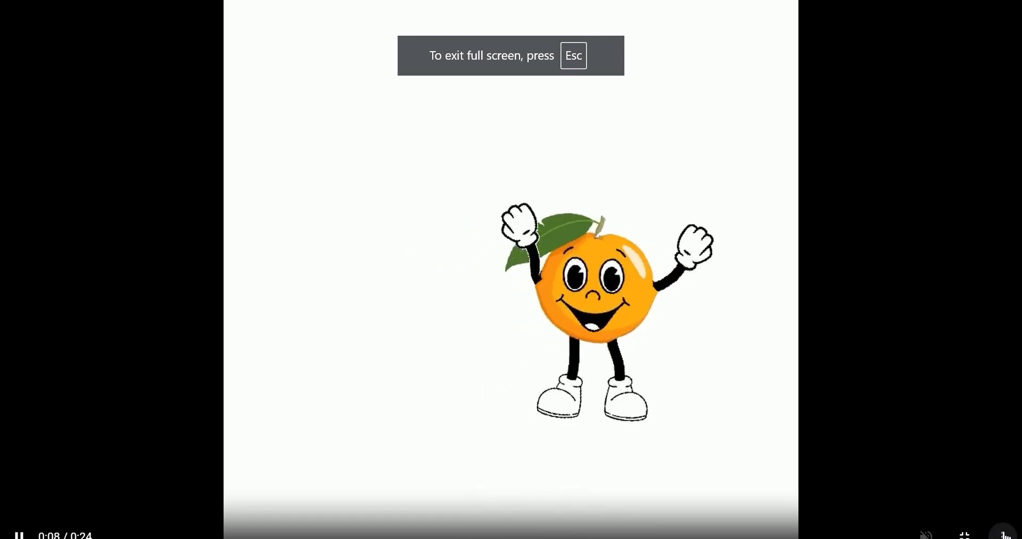
click(1004, 534)
click(905, 461)
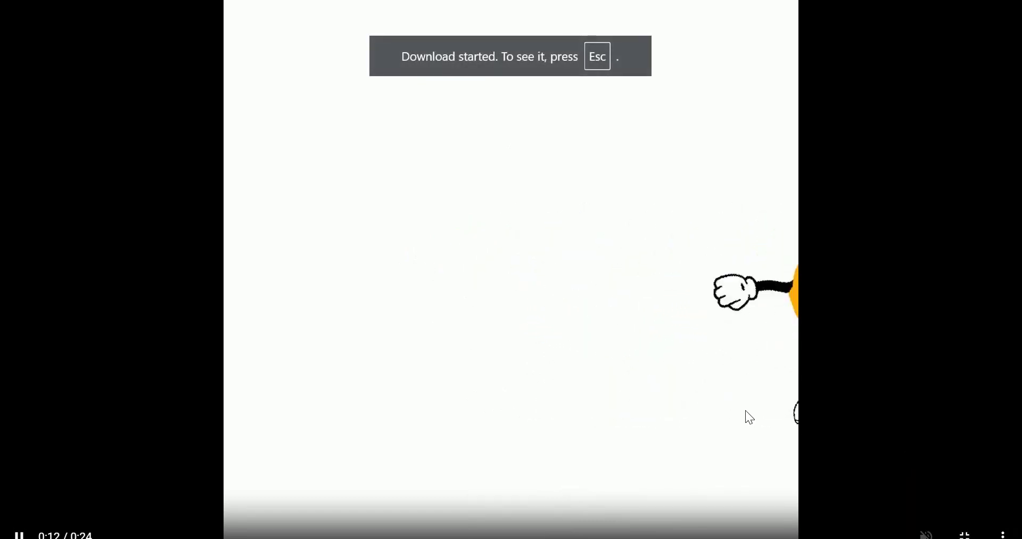
key(Escape)
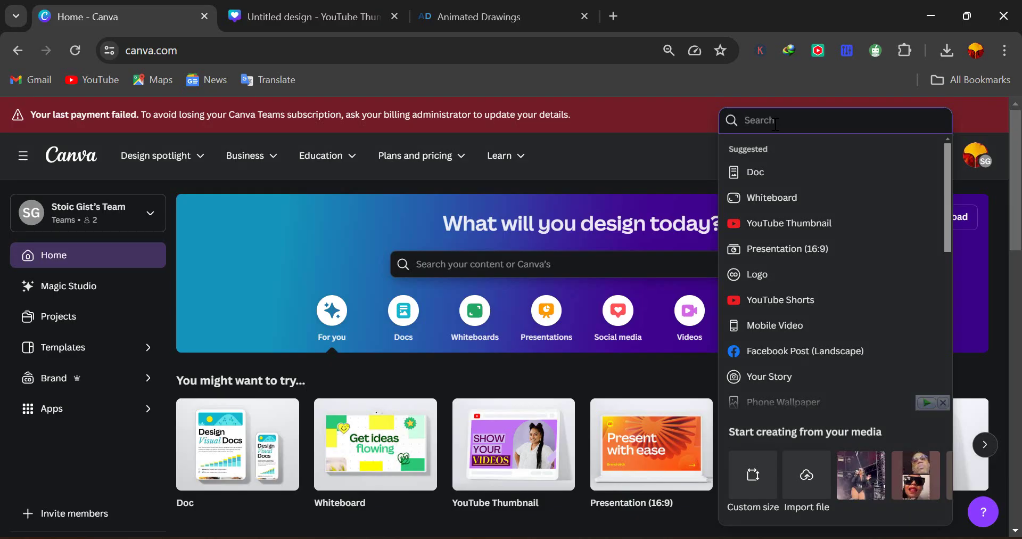
In Canva, create a blank YouTube Video design and start uploading the character animation files.
text(y)
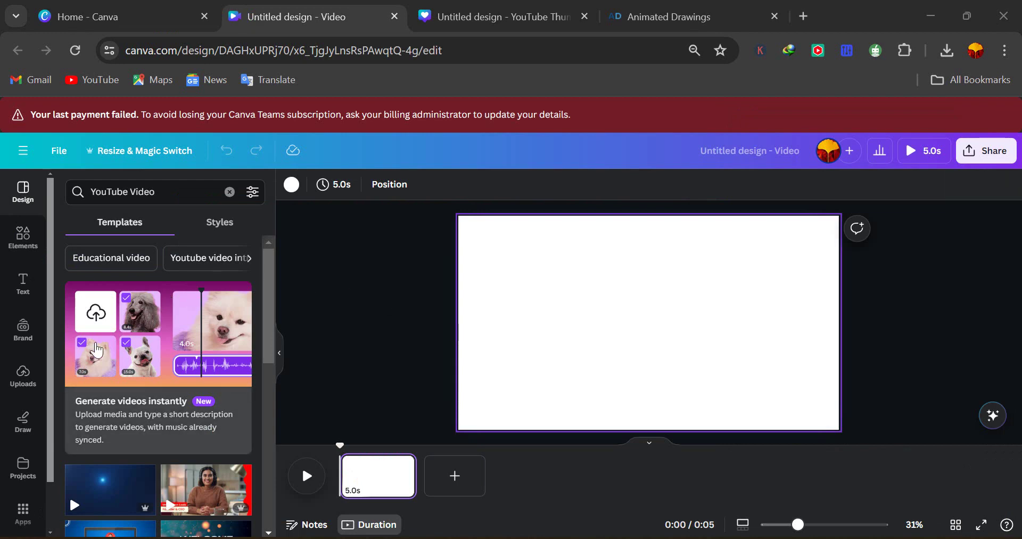
click(23, 382)
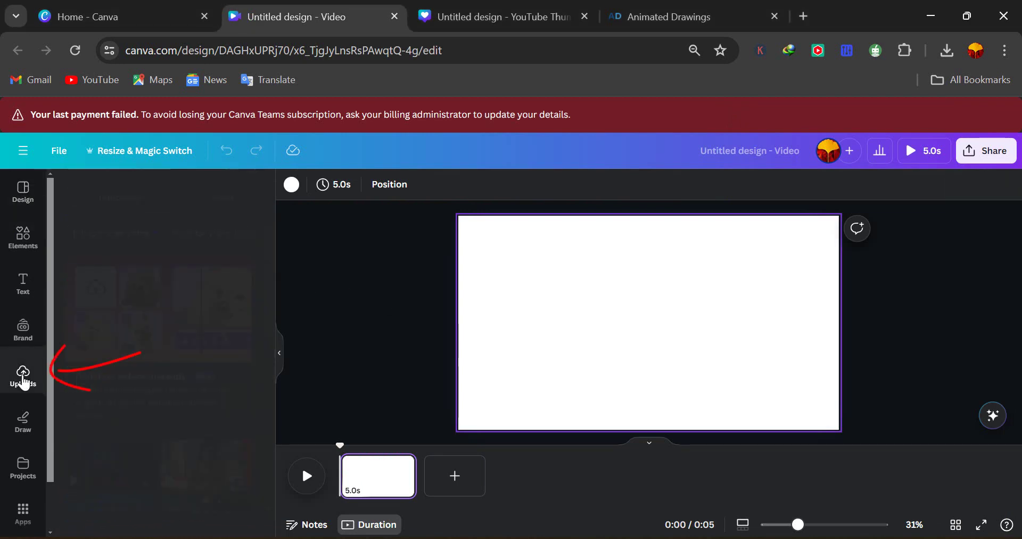
click(146, 224)
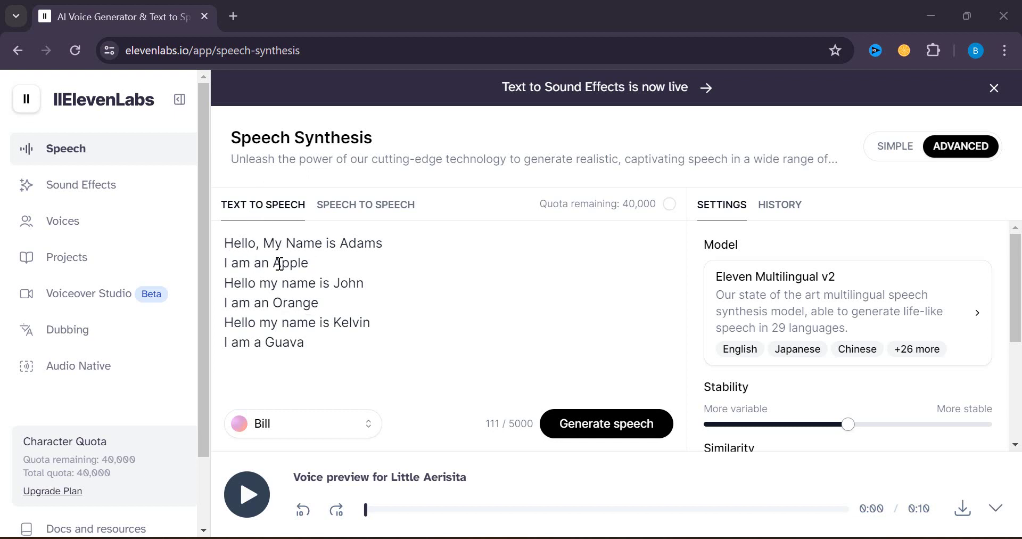
In ElevenLabs, preview the Little Aerisita voice and select it for the characters' introduction script.
click(318, 426)
scroll(261, 317, down, 1)
mouse_move(312, 299)
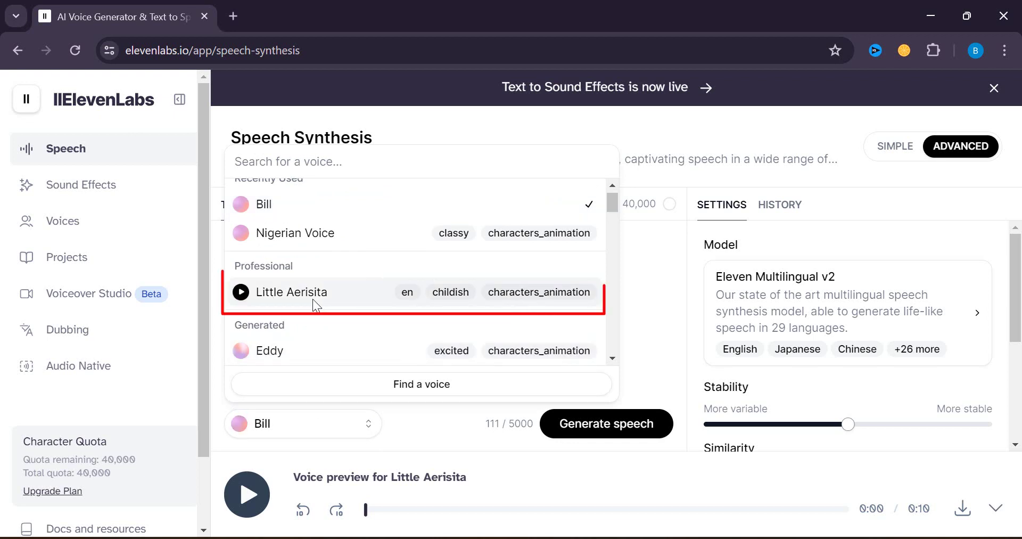
click(243, 293)
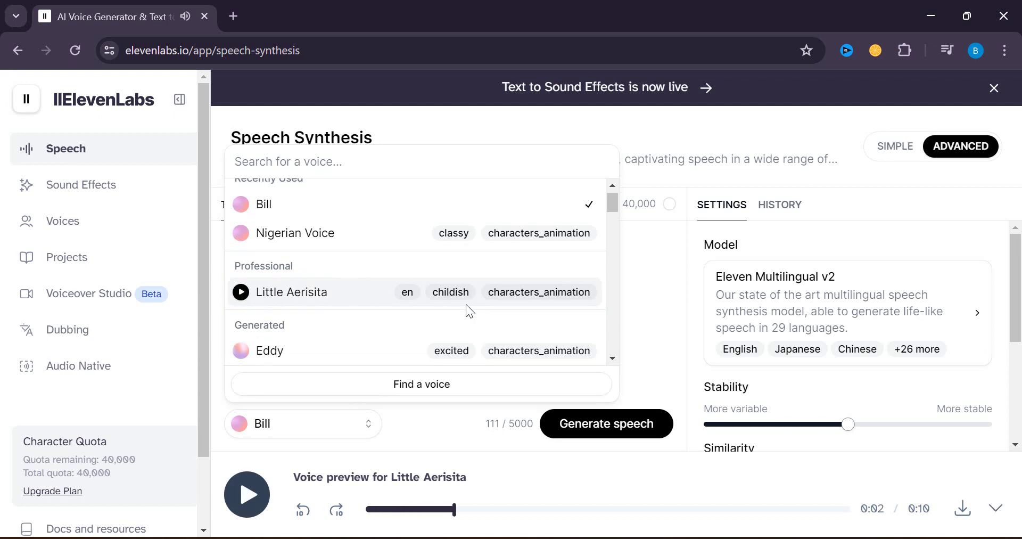
click(341, 290)
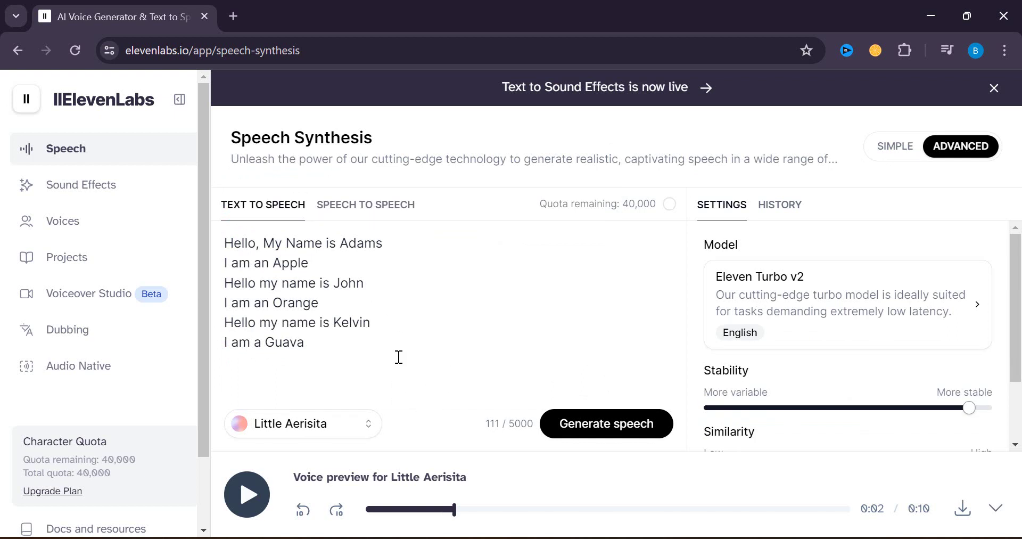
Generate the speech for the fruit characters' introductions and download the audio file.
click(580, 442)
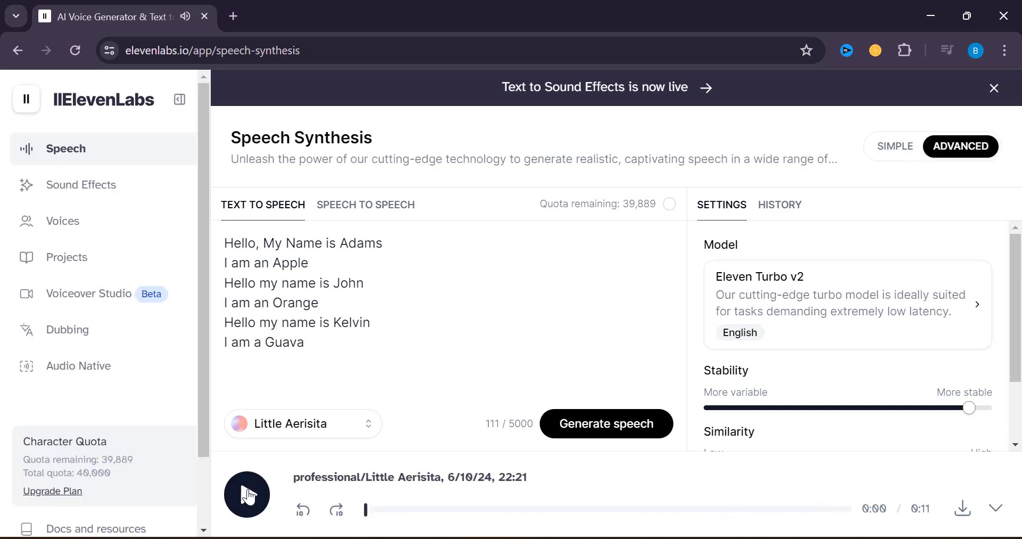
click(961, 515)
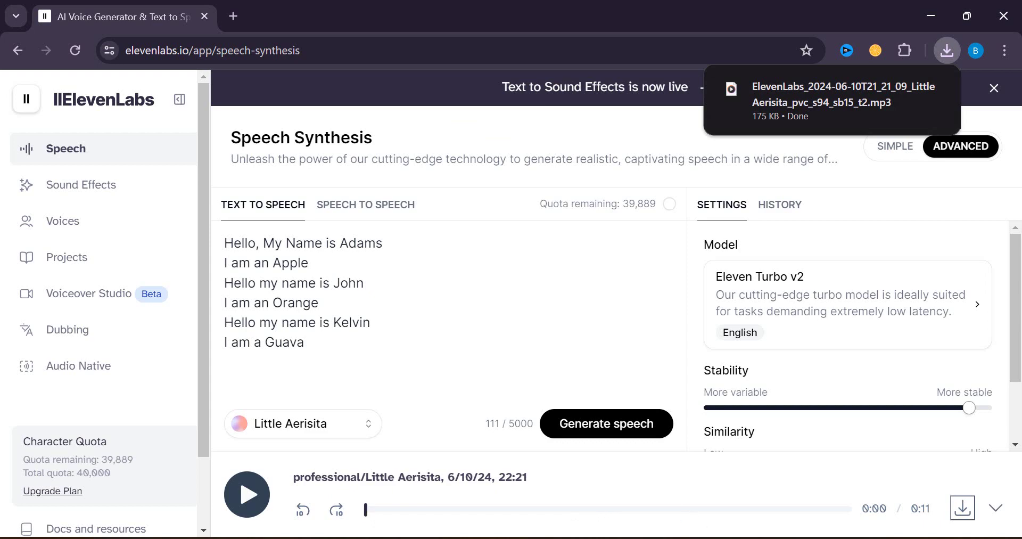
Back in Canva, search the graphics for "green land" and set the blue-sky illustration with clouds and green hills as the page background.
key(alt+Tab)
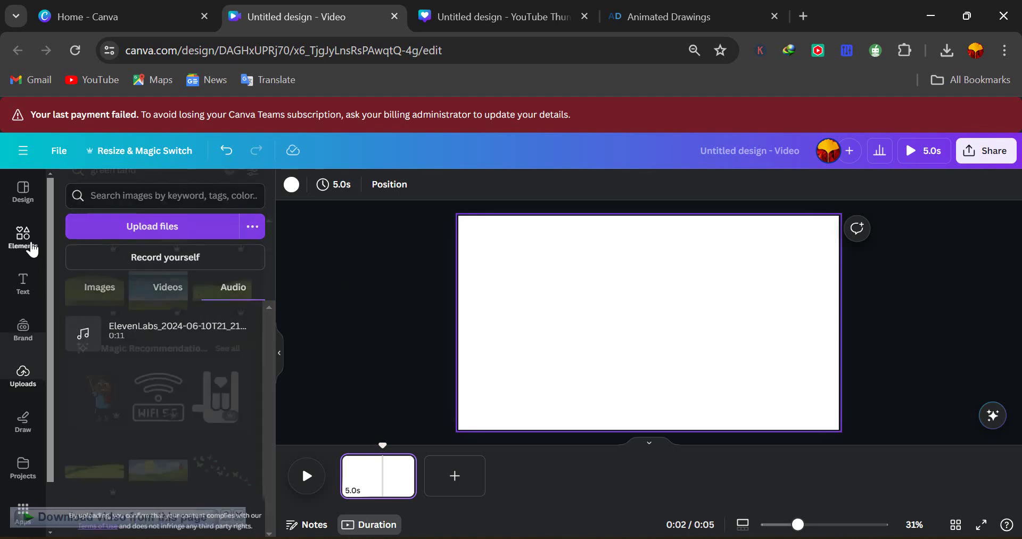
click(31, 245)
click(144, 196)
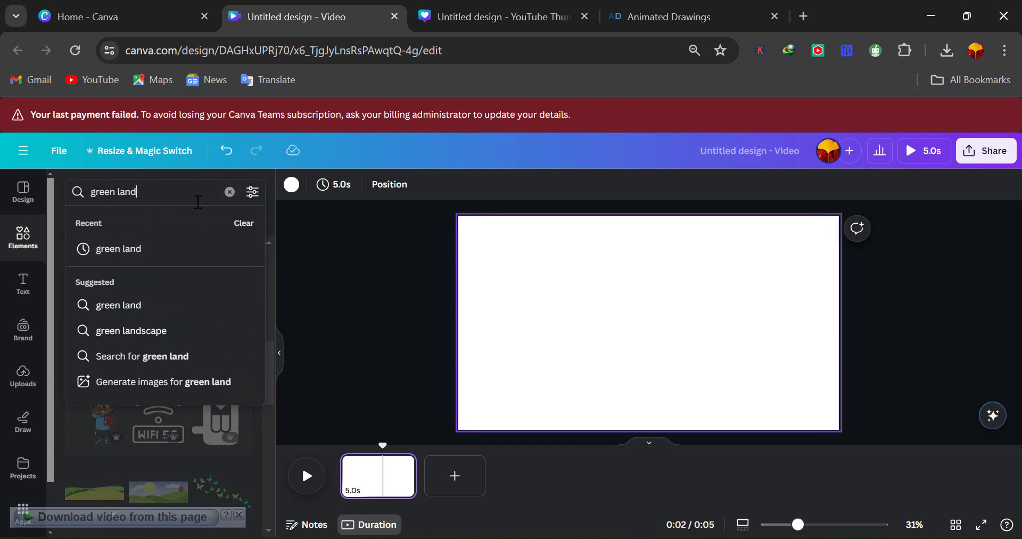
click(166, 256)
scroll(153, 304, up, 3)
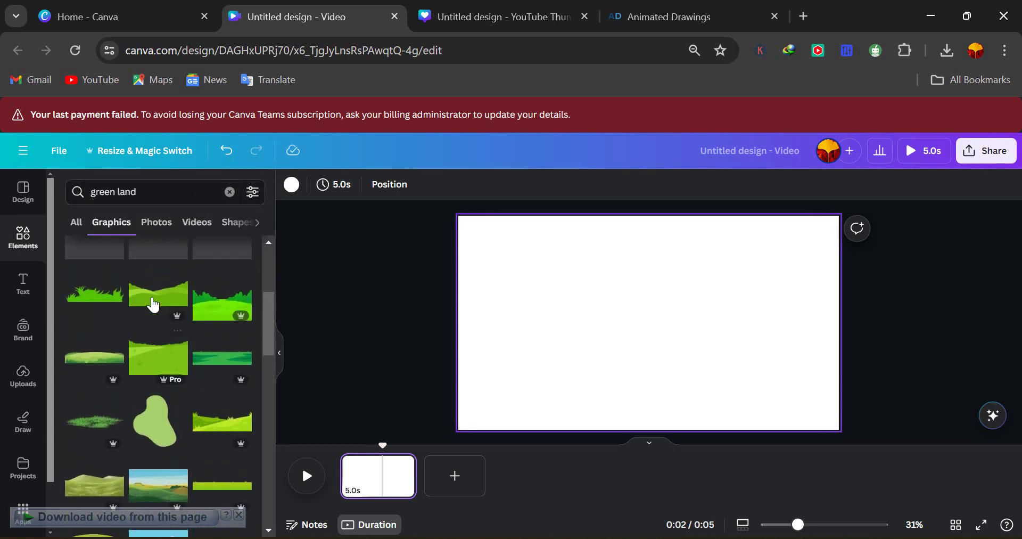
scroll(153, 304, down, 10)
scroll(153, 305, up, 5)
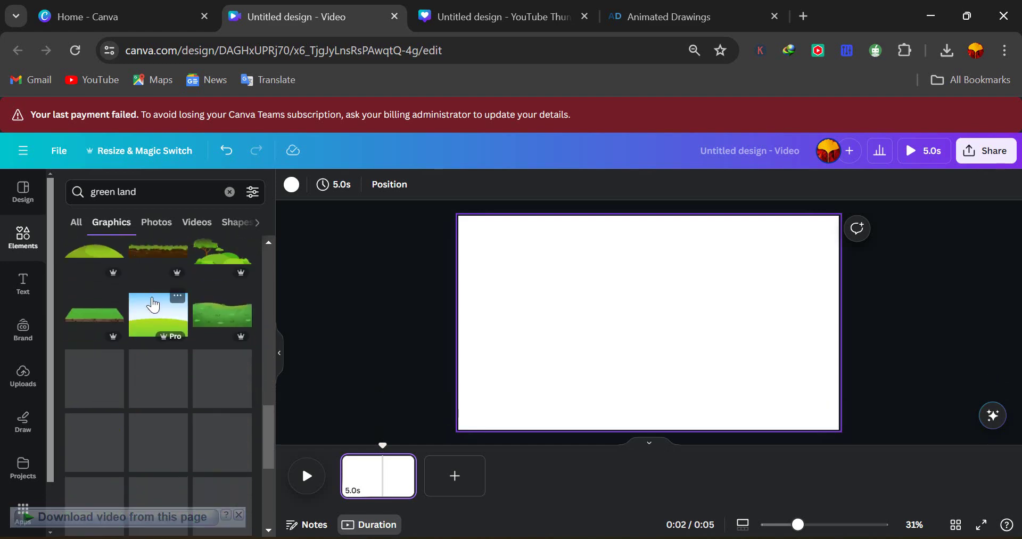
click(170, 285)
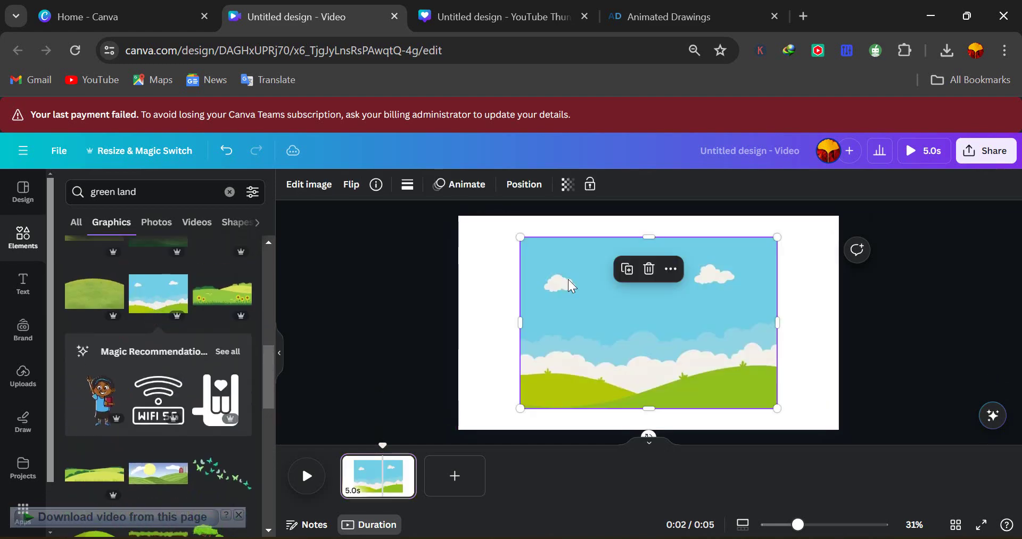
right_click(568, 279)
click(625, 489)
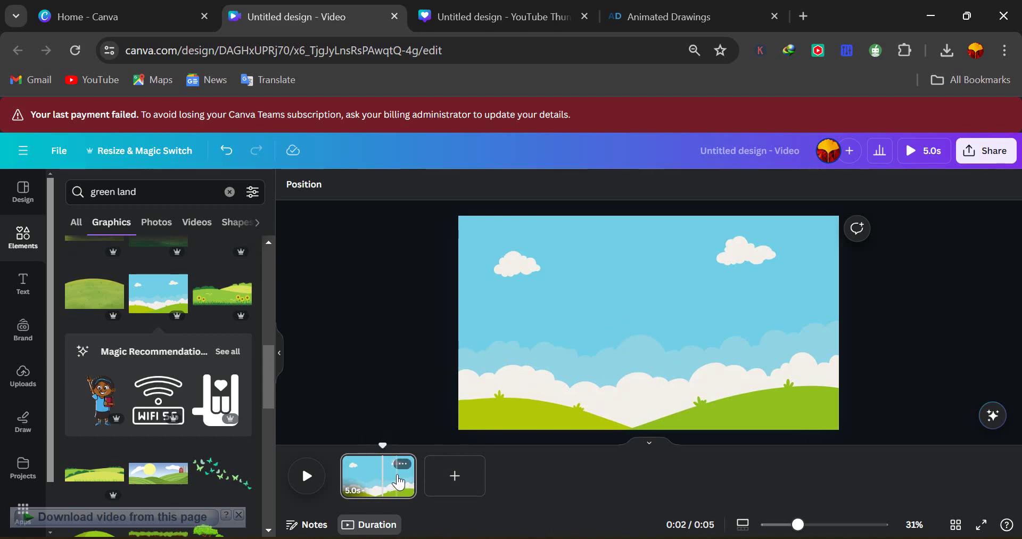
Duplicate the landscape page twice to make three identical pages.
click(403, 463)
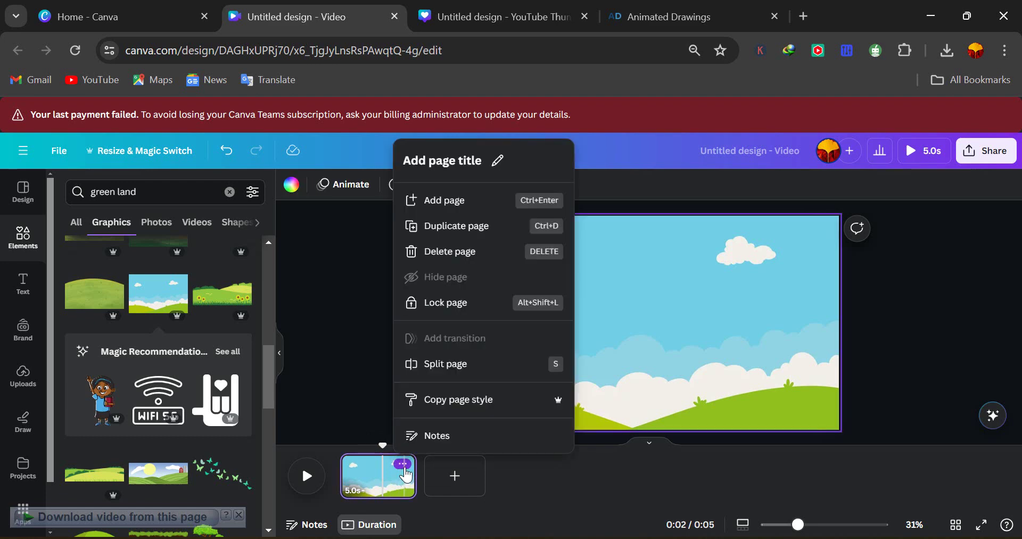
click(475, 228)
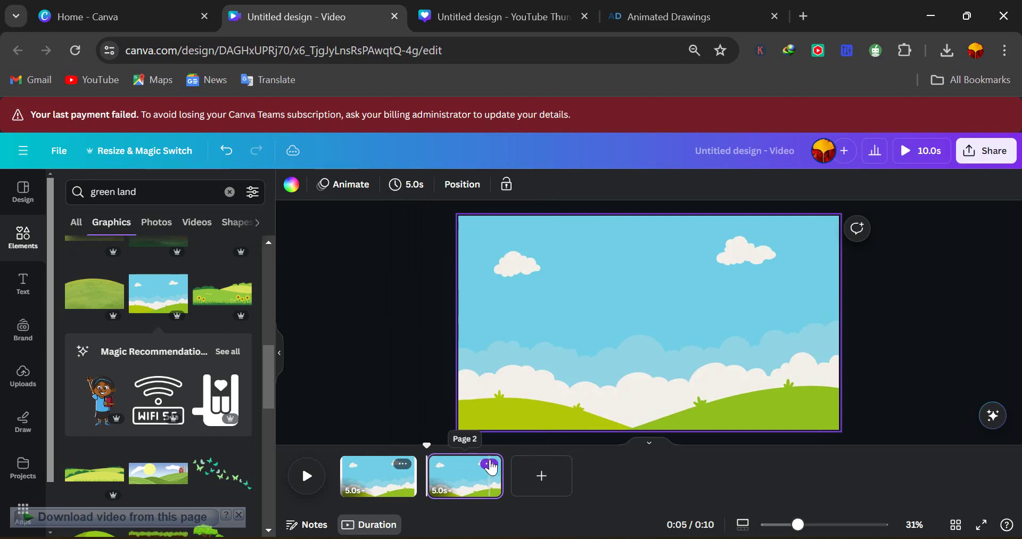
click(490, 467)
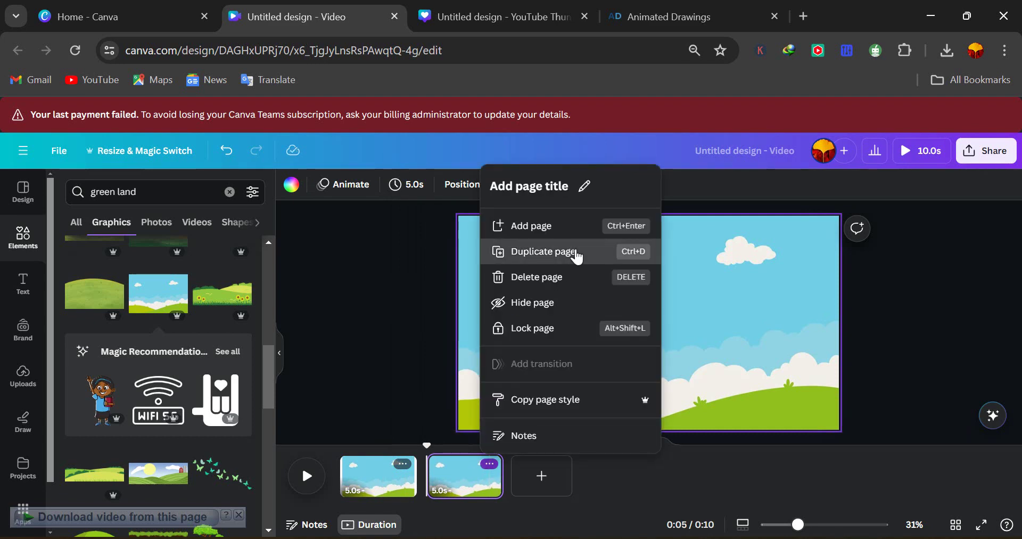
click(576, 255)
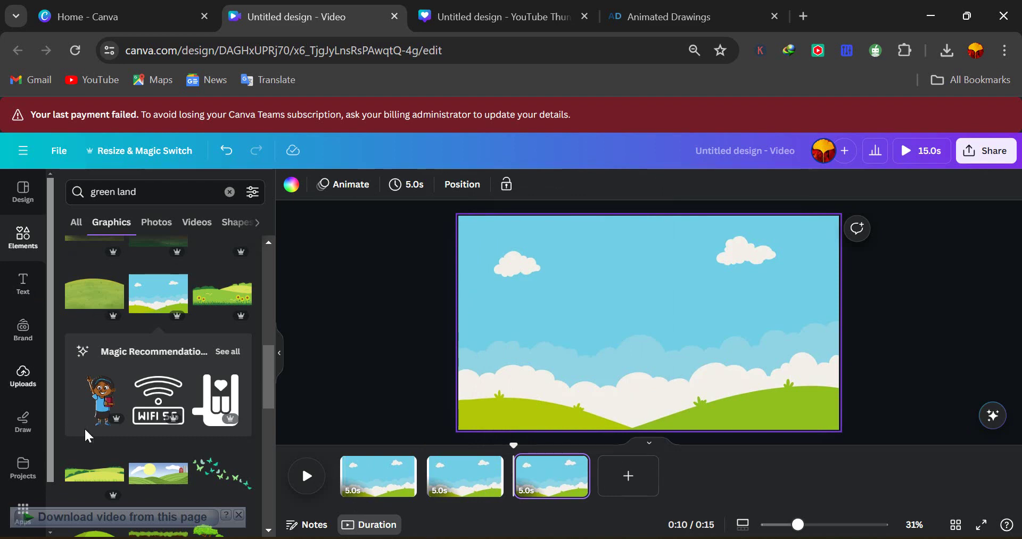
Add the uploaded 30.6 s apple video to the first page and open its video editing options.
click(352, 482)
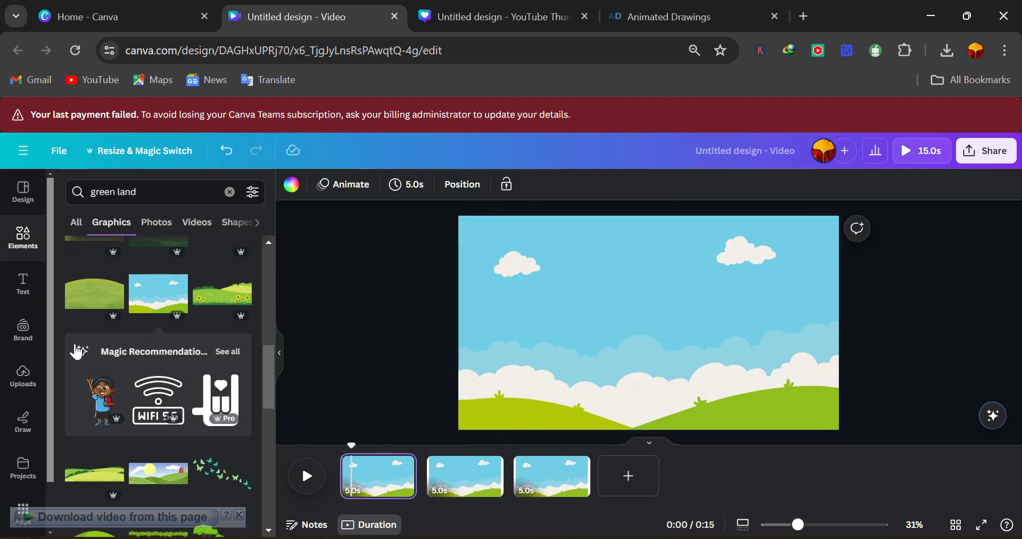
click(23, 381)
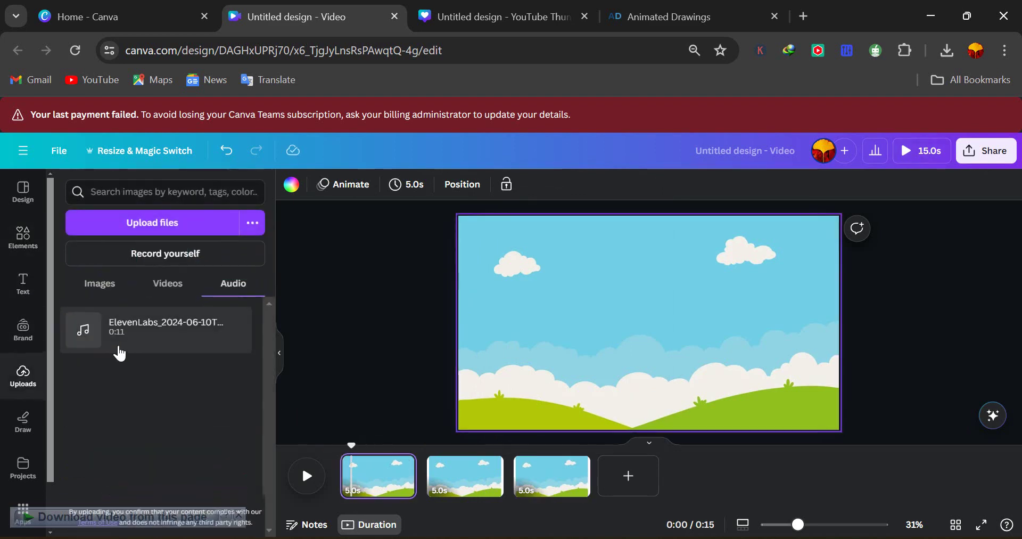
click(175, 288)
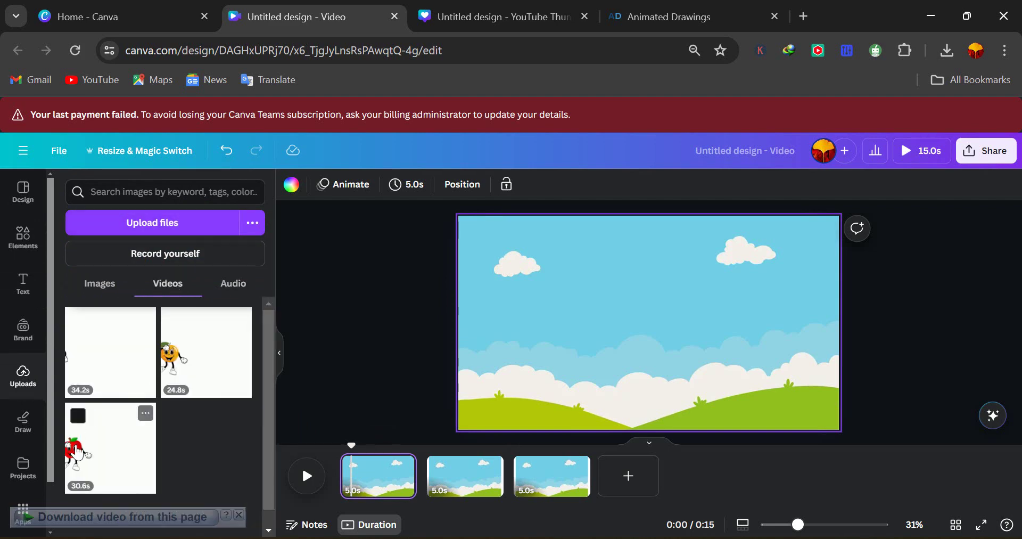
click(78, 452)
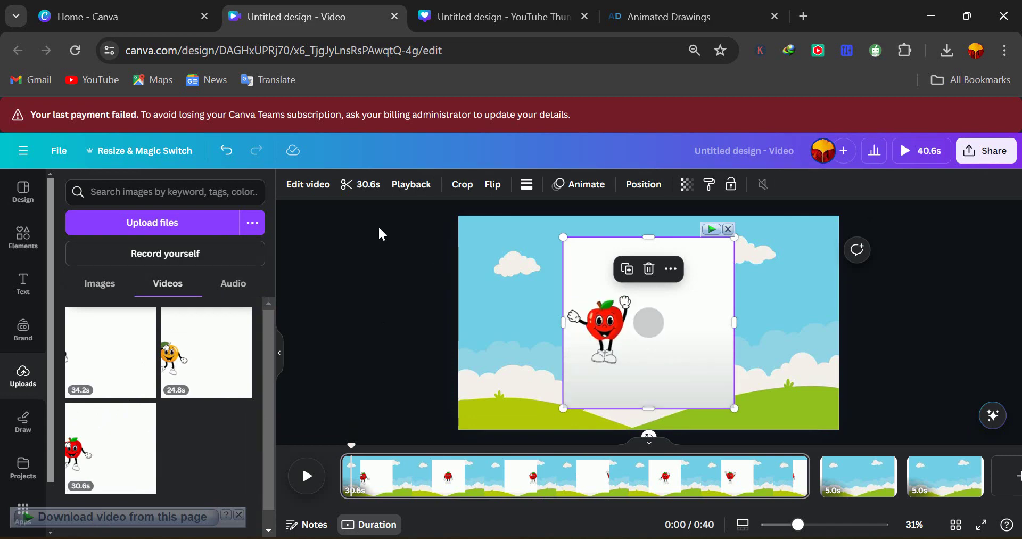
click(315, 185)
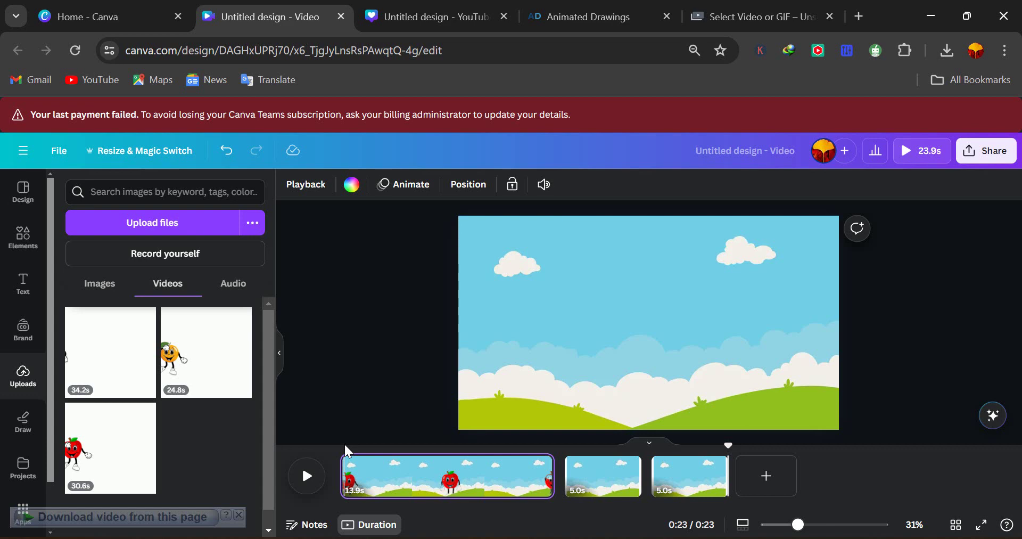
Stretch the transparent apple video slightly wider past the first page's edge and return the playhead to the start.
click(377, 459)
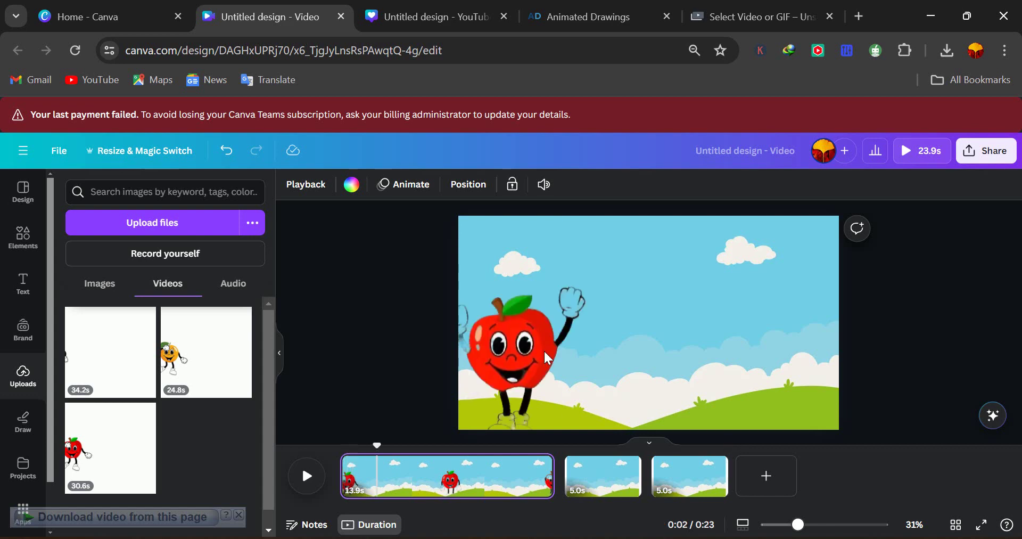
click(532, 344)
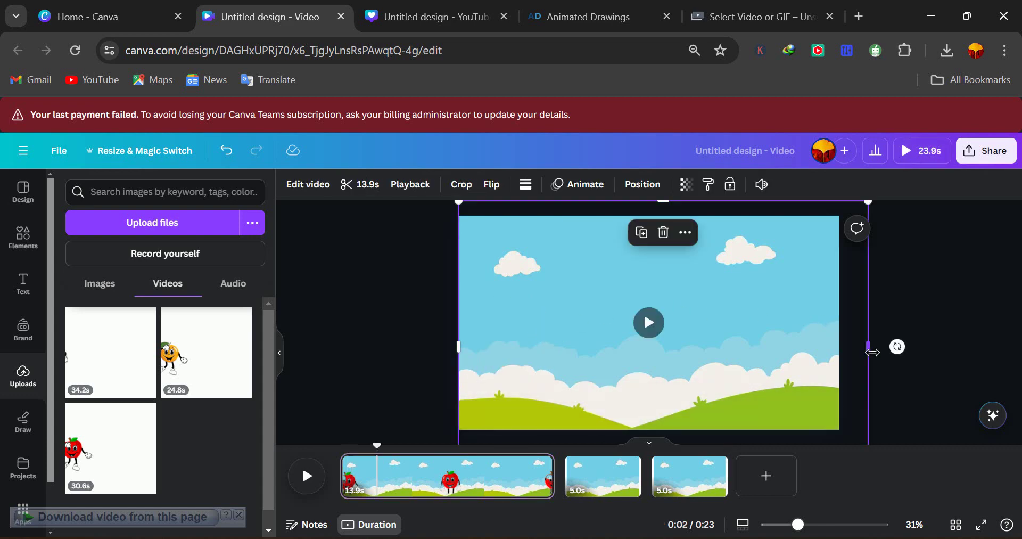
drag(877, 354, 874, 349)
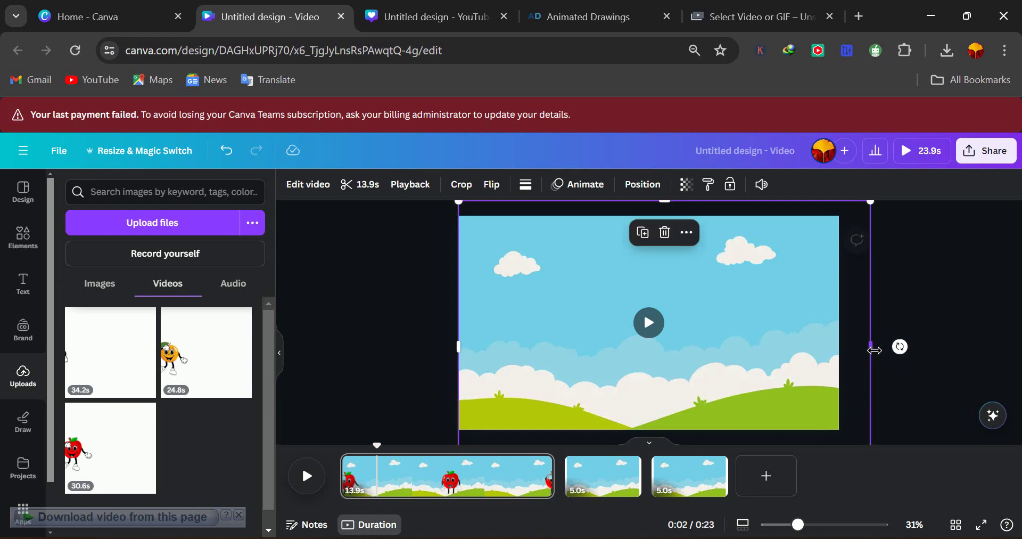
click(349, 451)
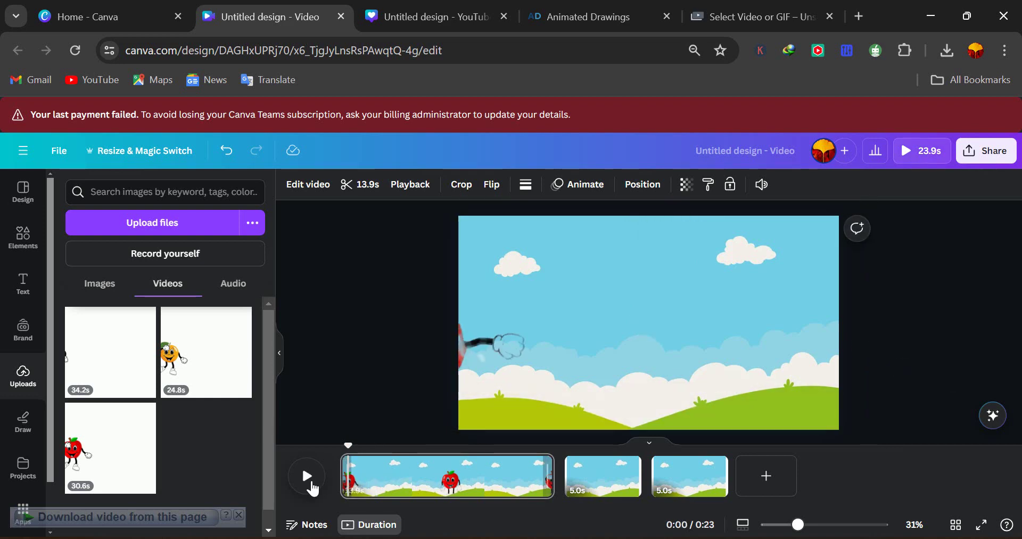
Place the uploaded 24.8 s orange video on the second page and remove its background.
click(313, 485)
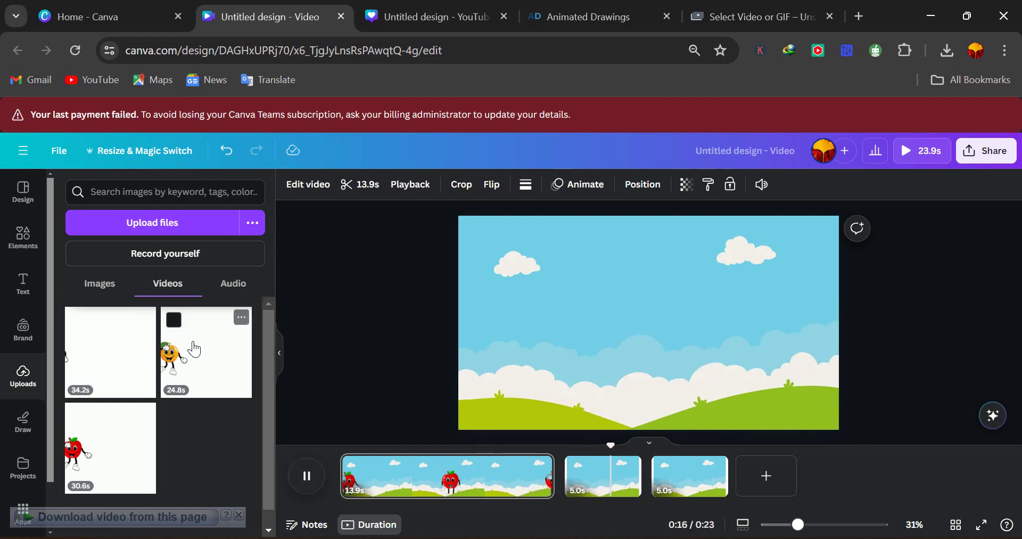
drag(194, 349, 597, 481)
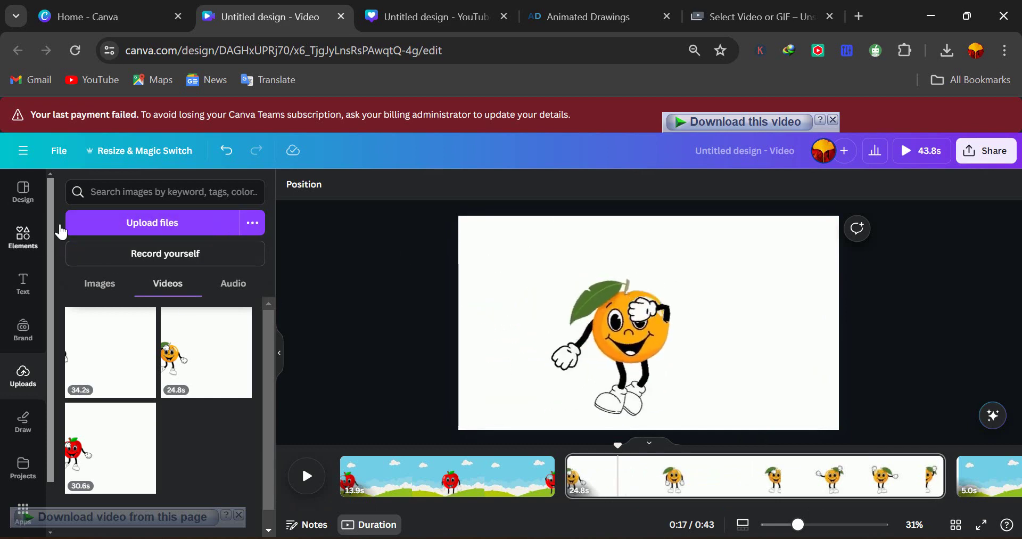
click(545, 336)
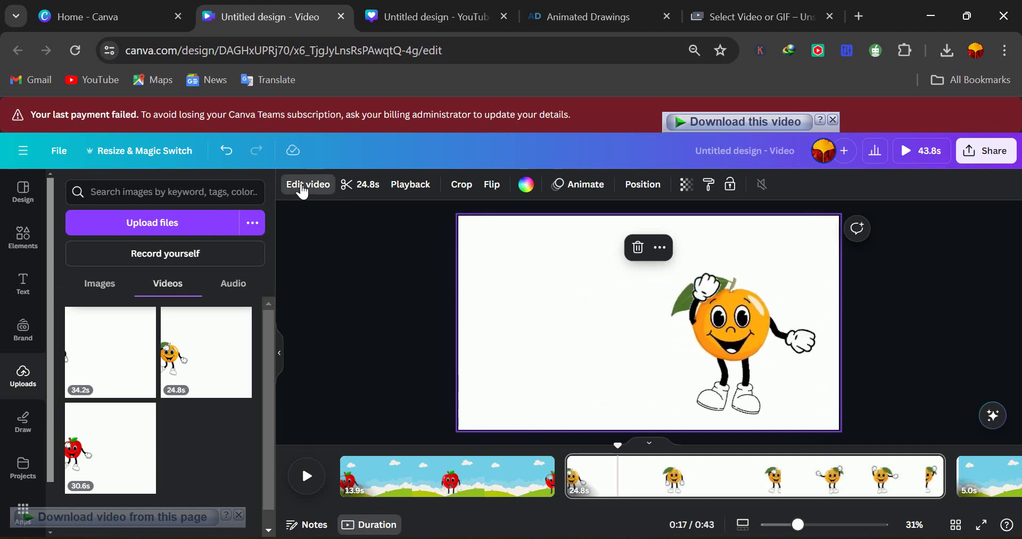
click(303, 188)
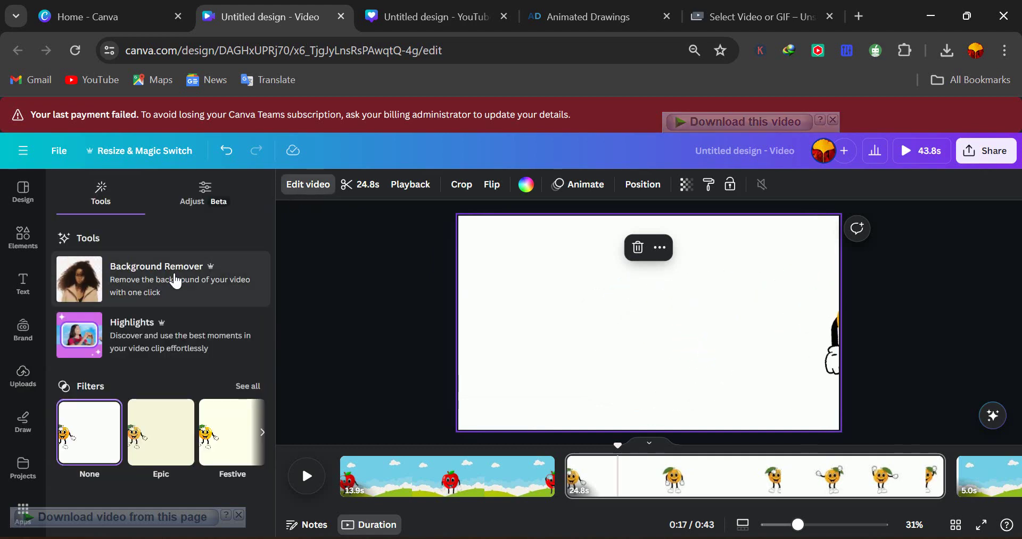
click(176, 282)
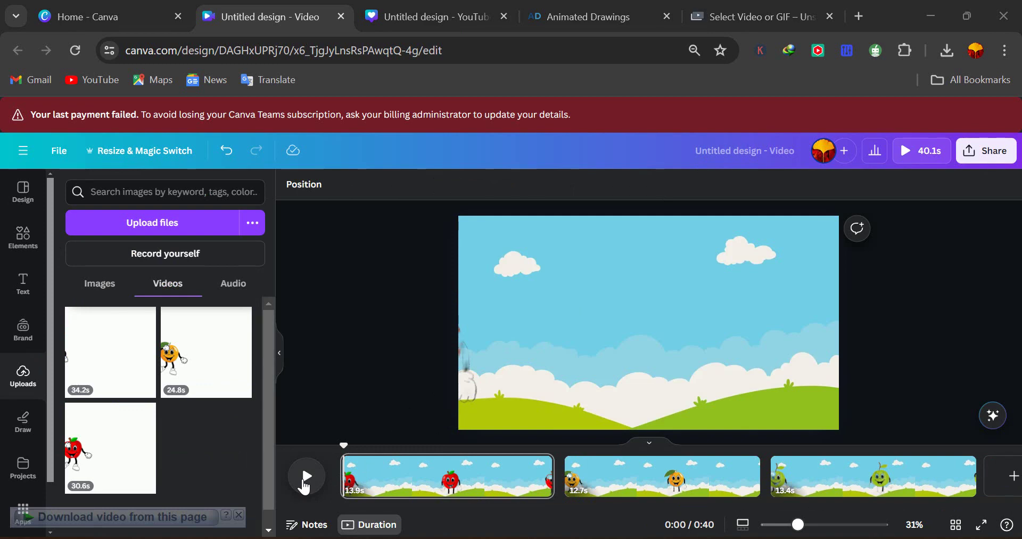
Add the uploaded 11-second ElevenLabs voiceover to the timeline and move it to start at about 5 s on the apple page.
click(304, 484)
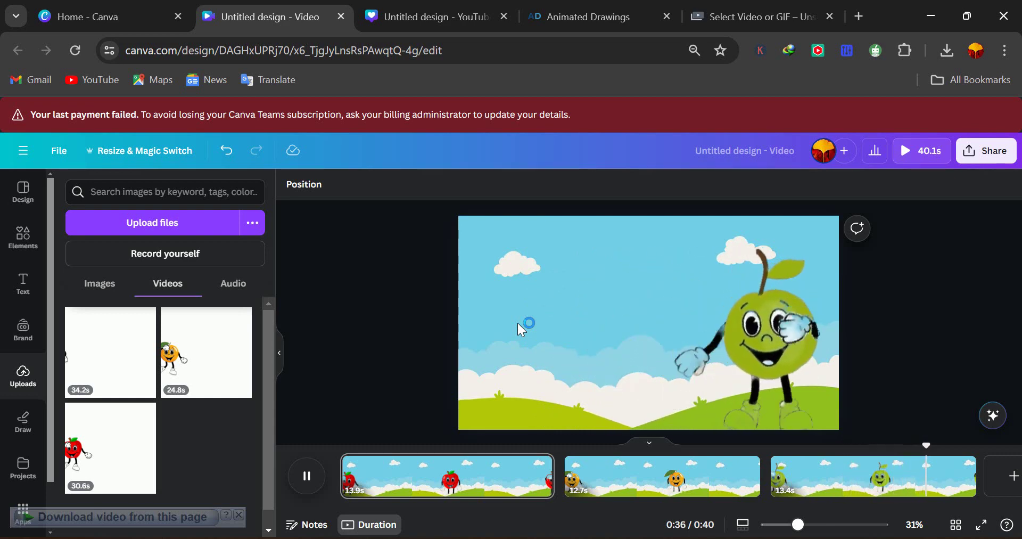
click(222, 284)
mouse_move(105, 344)
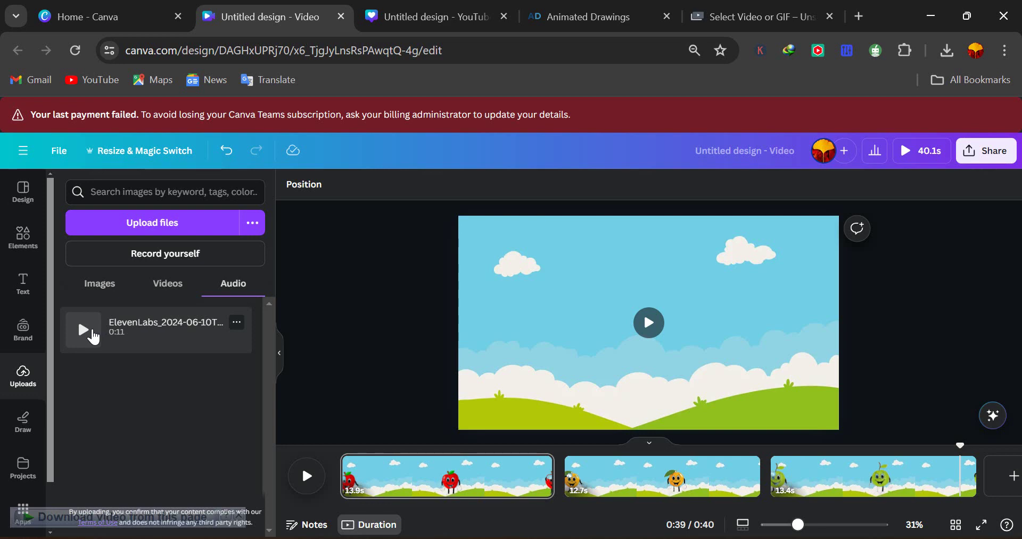
click(120, 333)
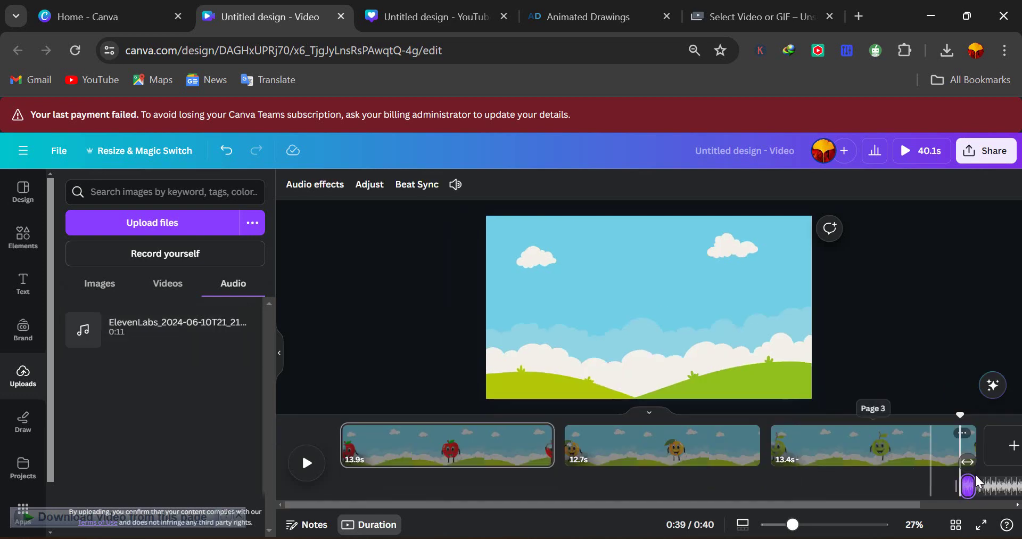
click(999, 492)
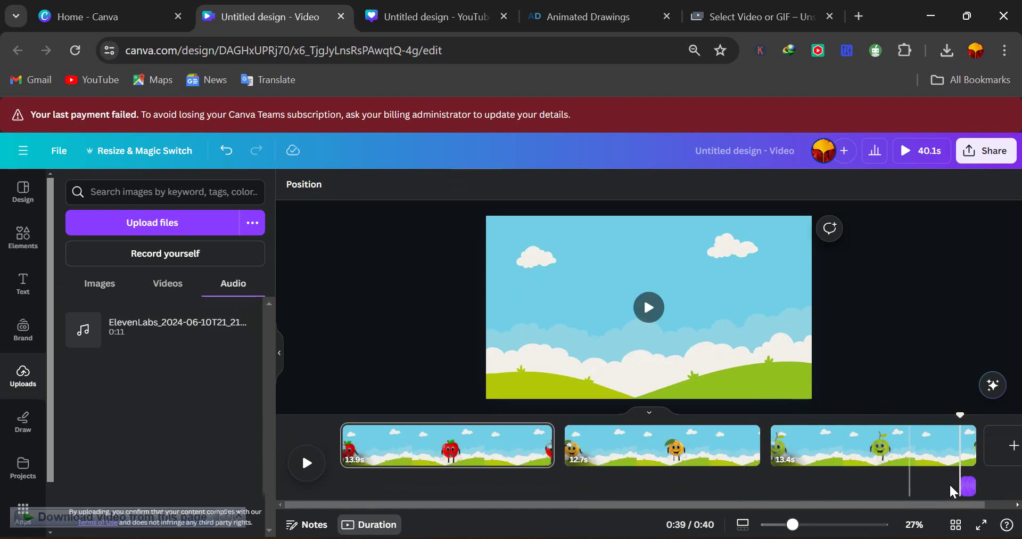
drag(962, 484, 419, 484)
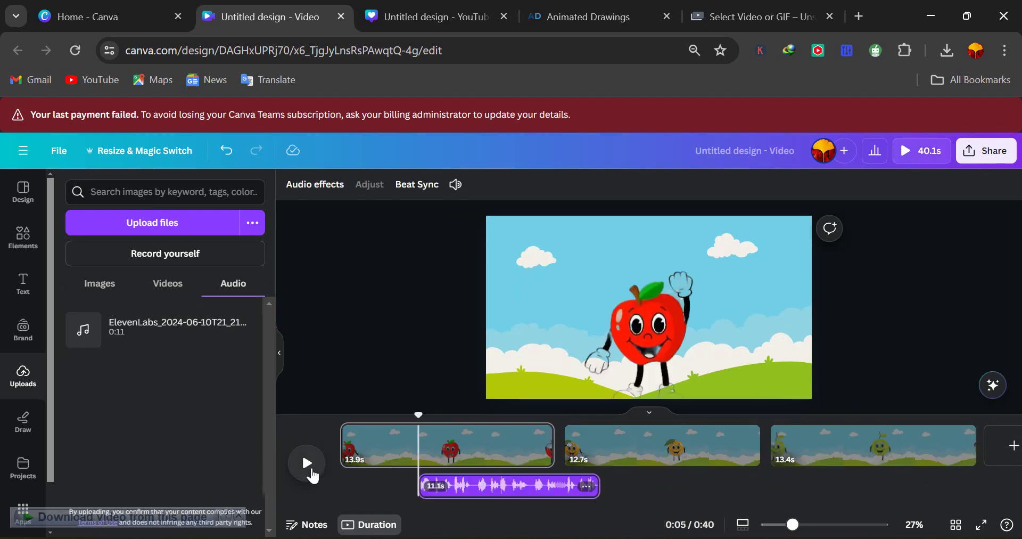
Split the voiceover at about 8 s and move the second part to about 18 s on the orange page.
click(307, 463)
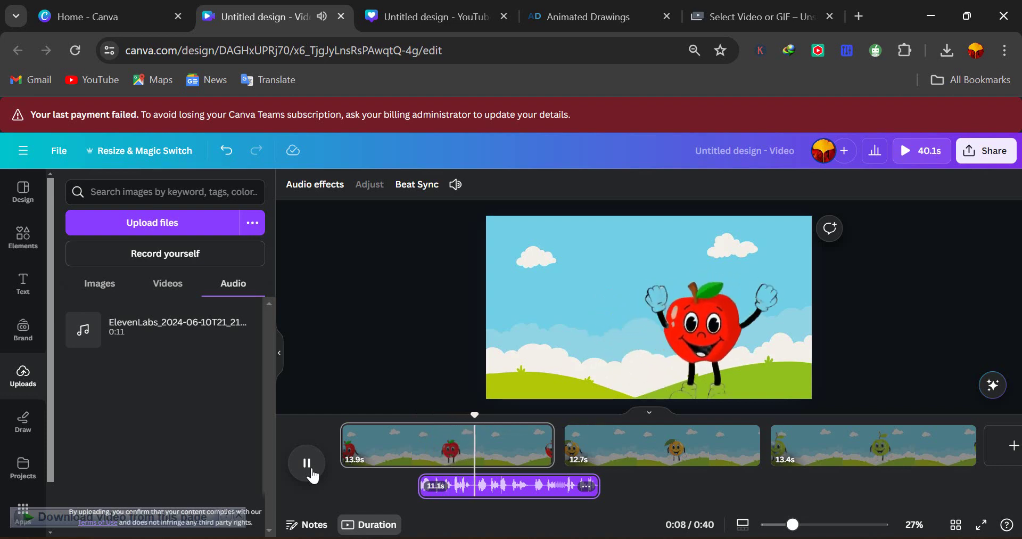
click(313, 475)
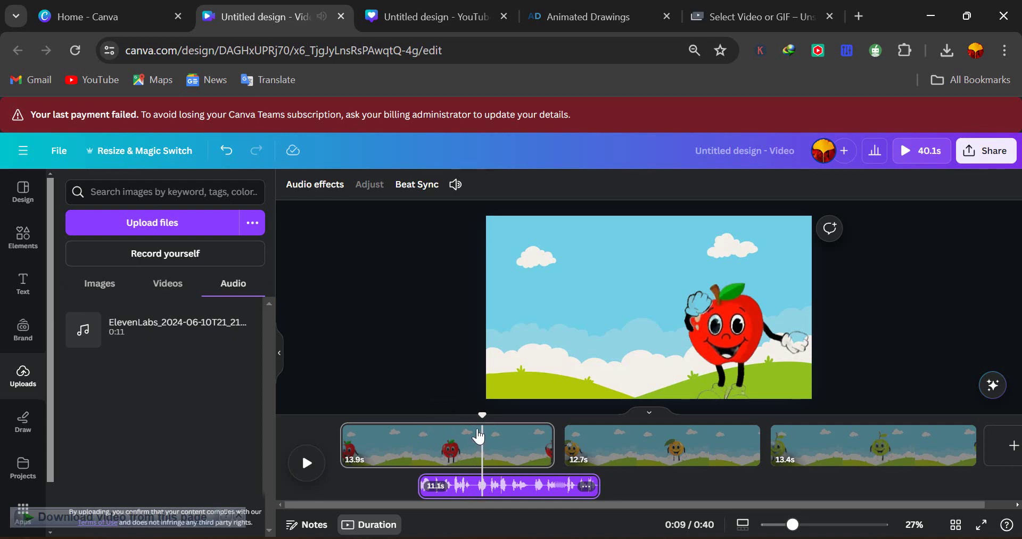
drag(482, 417, 476, 419)
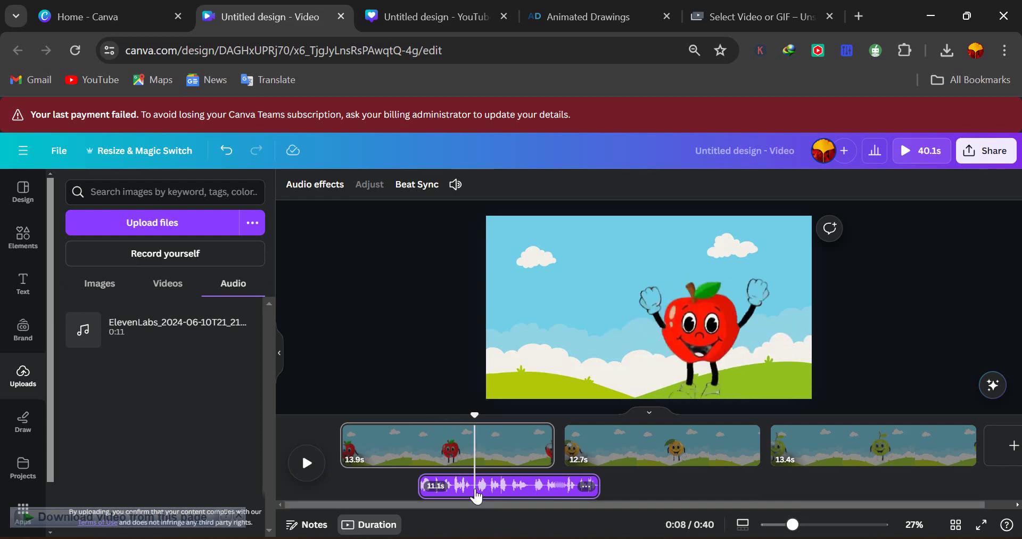
drag(477, 497, 518, 494)
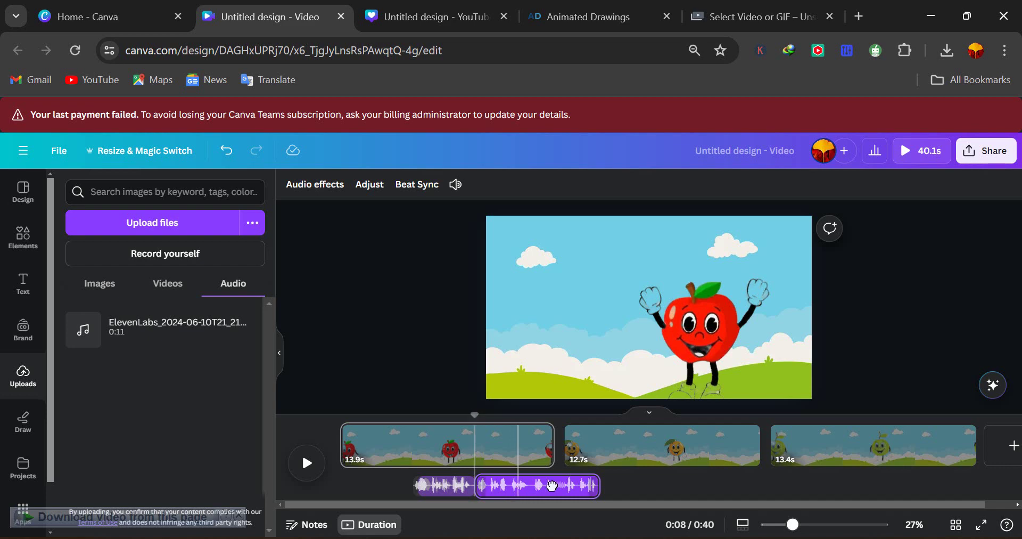
drag(552, 486, 671, 488)
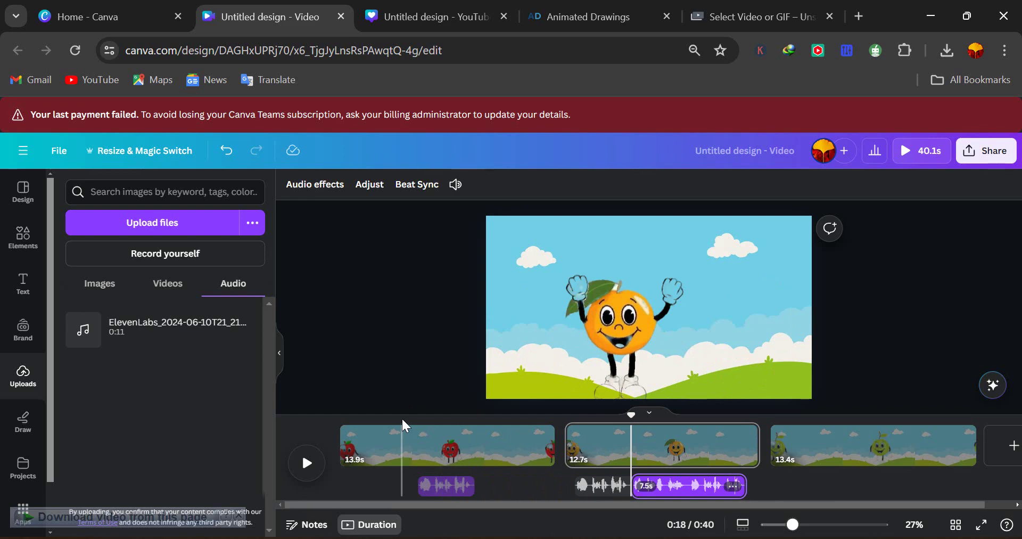
Shift the apple page's voiceover piece slightly earlier, to just under 5 s, and play it back.
click(402, 426)
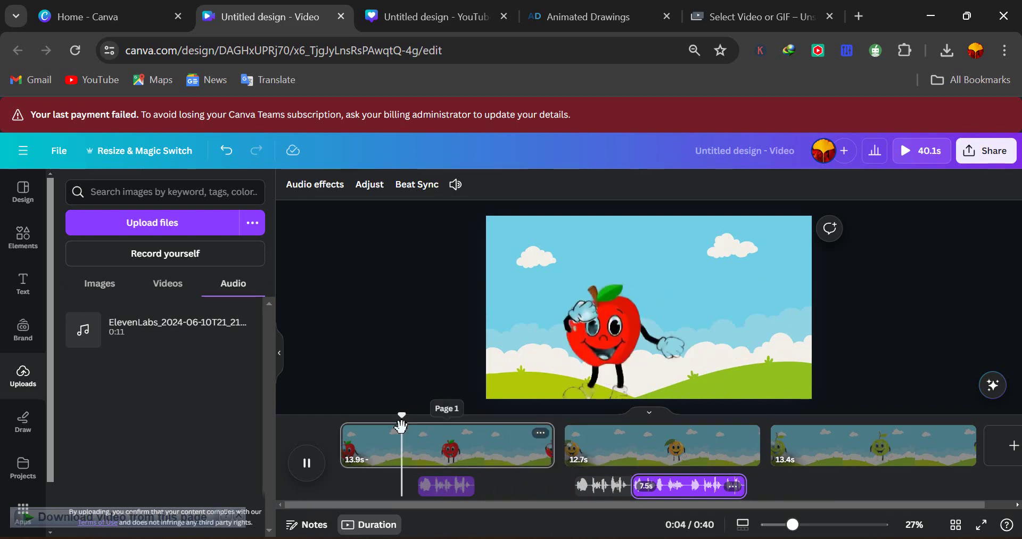
key(space)
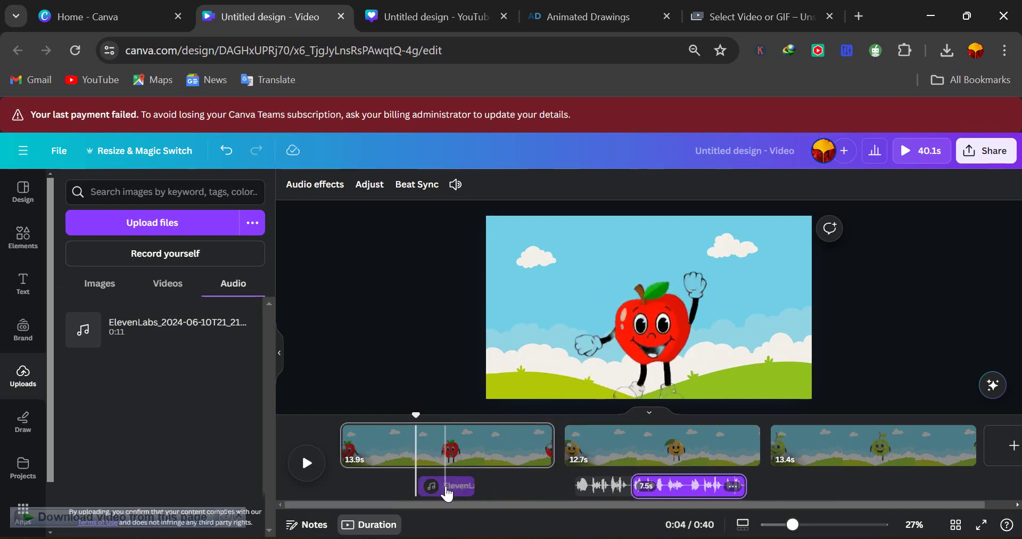
click(447, 495)
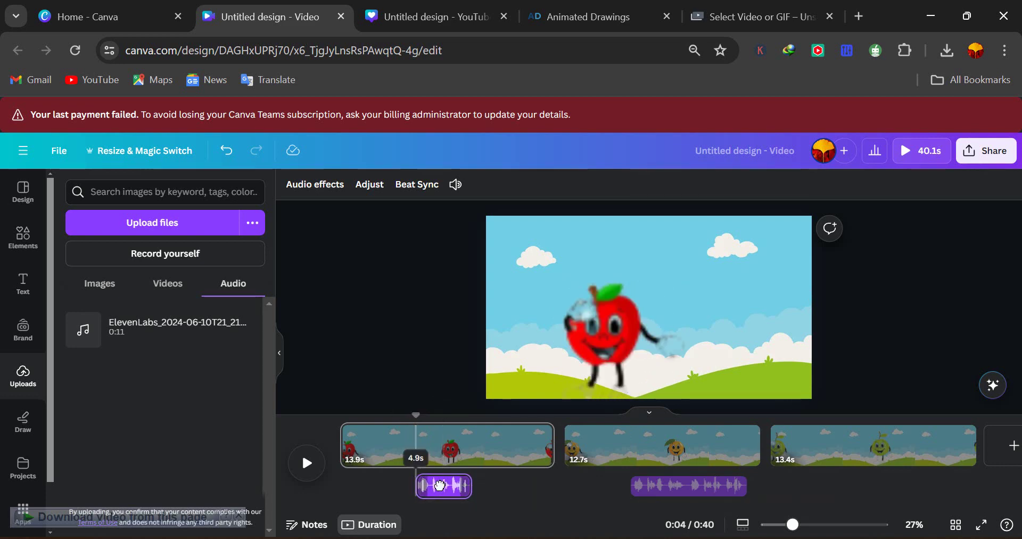
key(space)
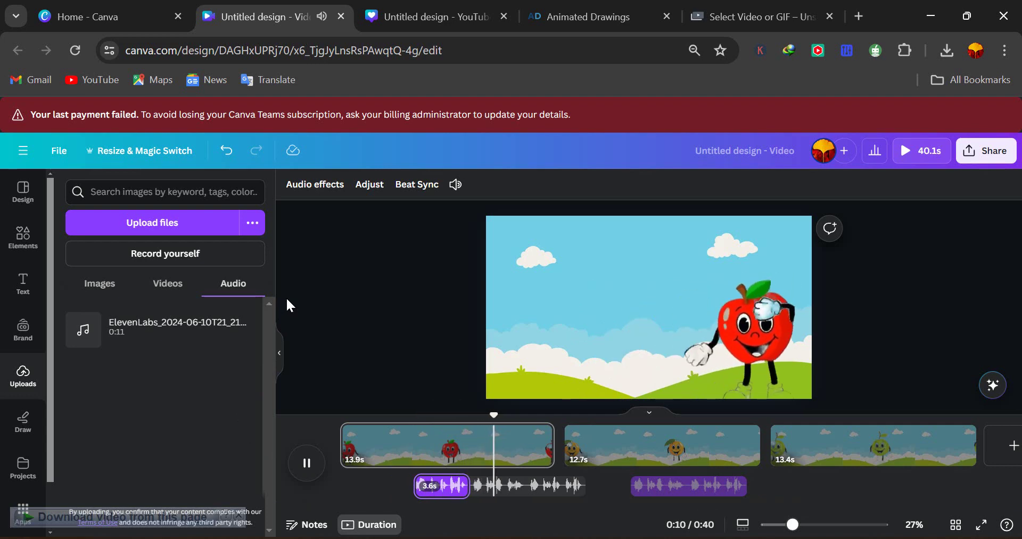
Play the orange page's voiceover and split it at about 21 s.
click(623, 434)
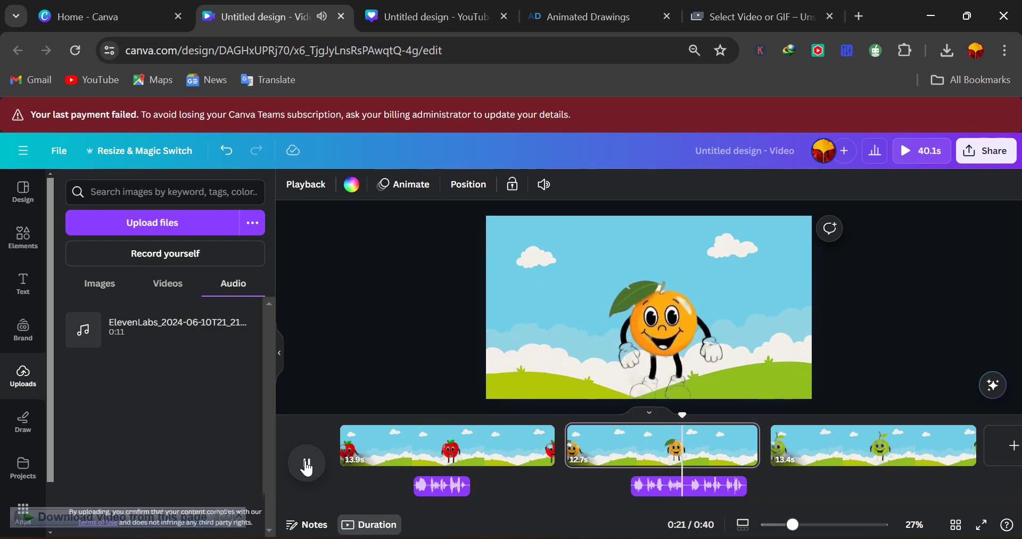
click(307, 467)
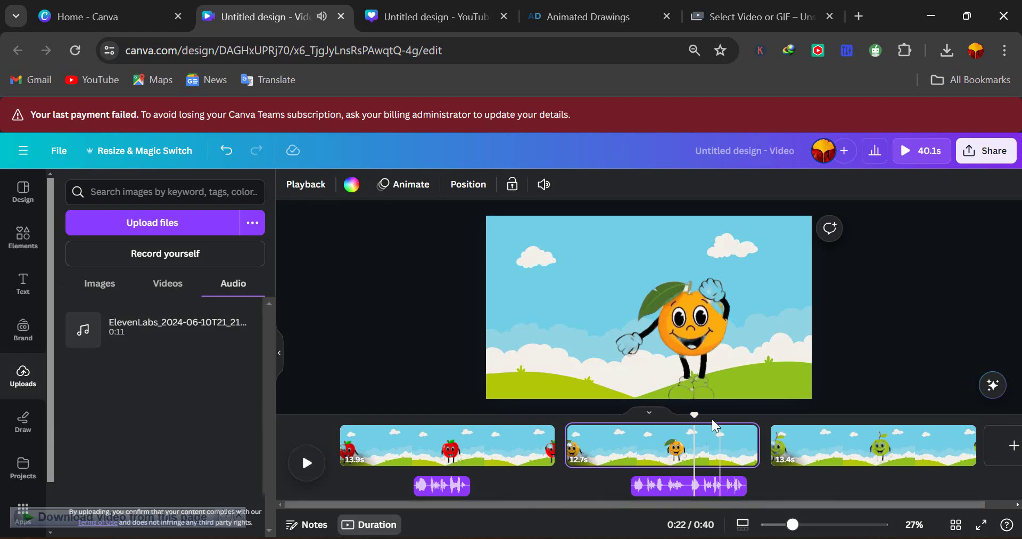
drag(697, 418, 688, 419)
click(691, 495)
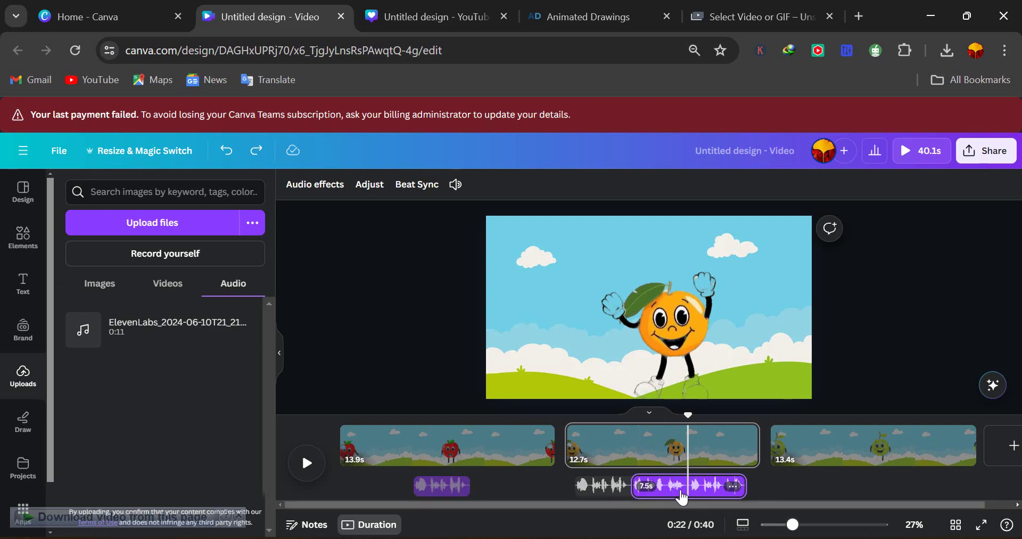
click(673, 494)
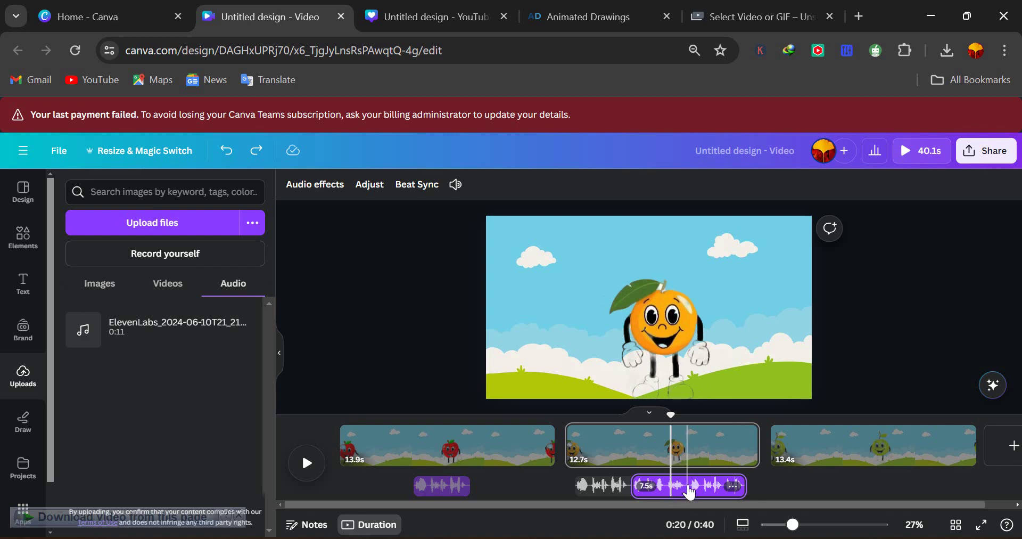
click(689, 493)
key(s)
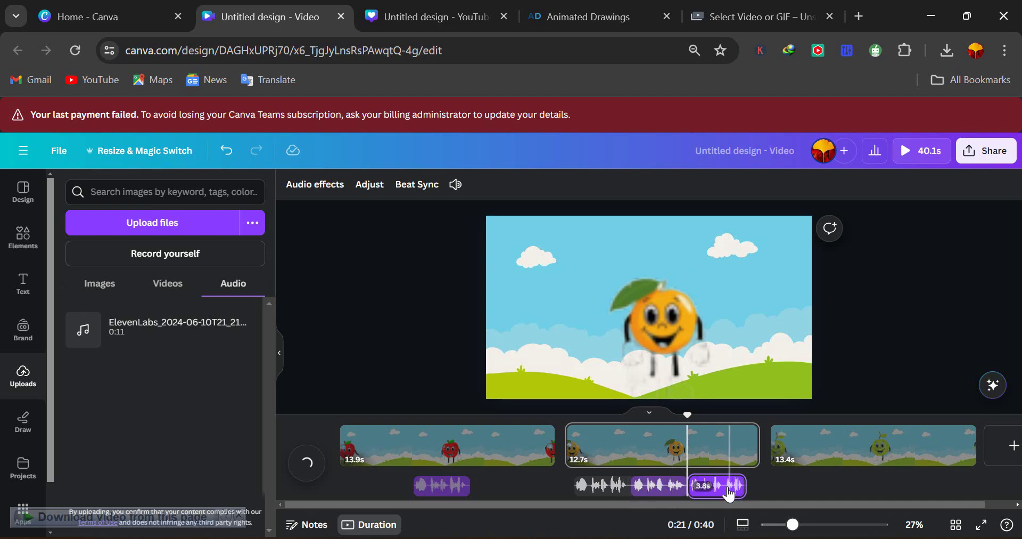
Move the last 3.8 s voiceover piece onto the guava page and nudge it to start slightly before 32 s.
drag(745, 485, 792, 406)
click(822, 416)
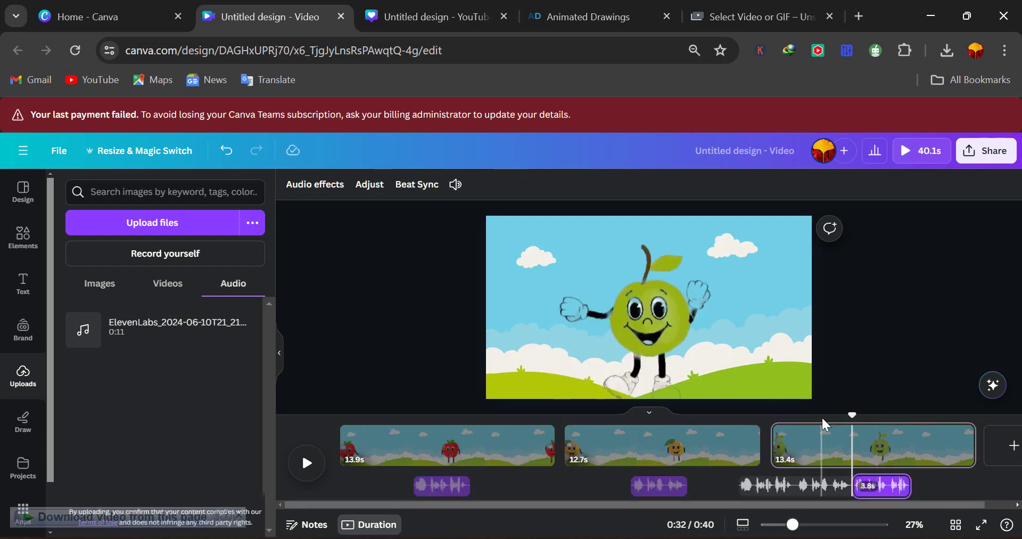
key(space)
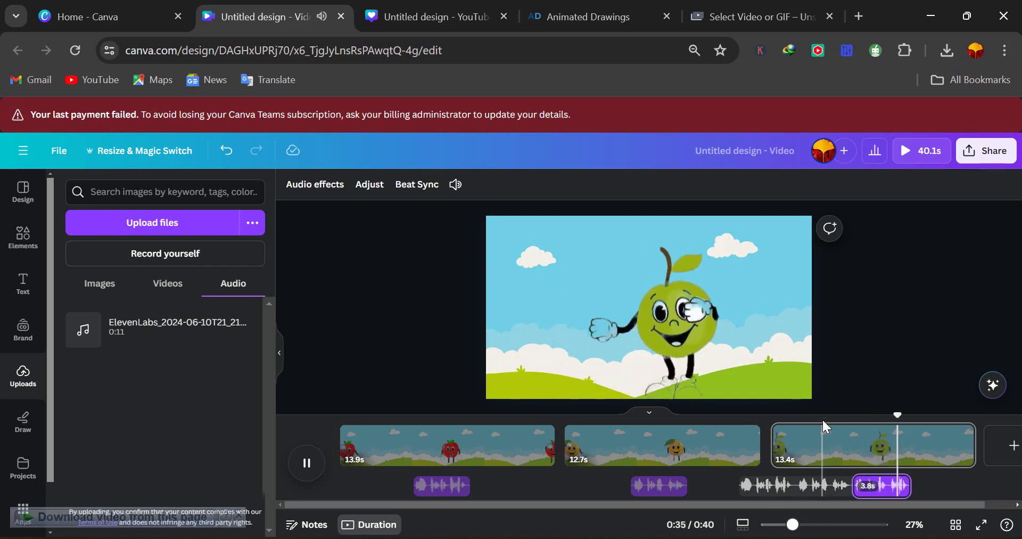
key(space)
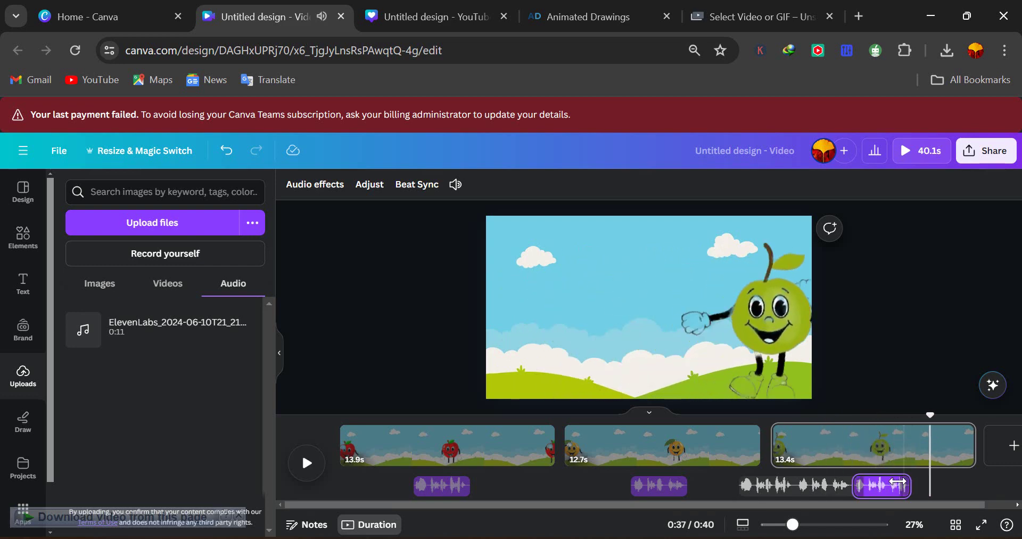
drag(886, 494, 882, 485)
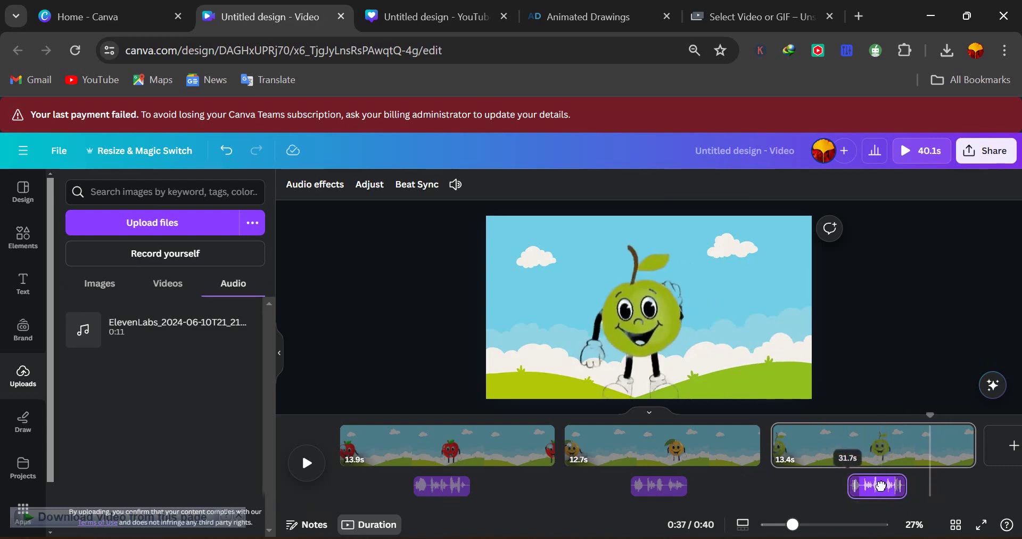
double_click(881, 486)
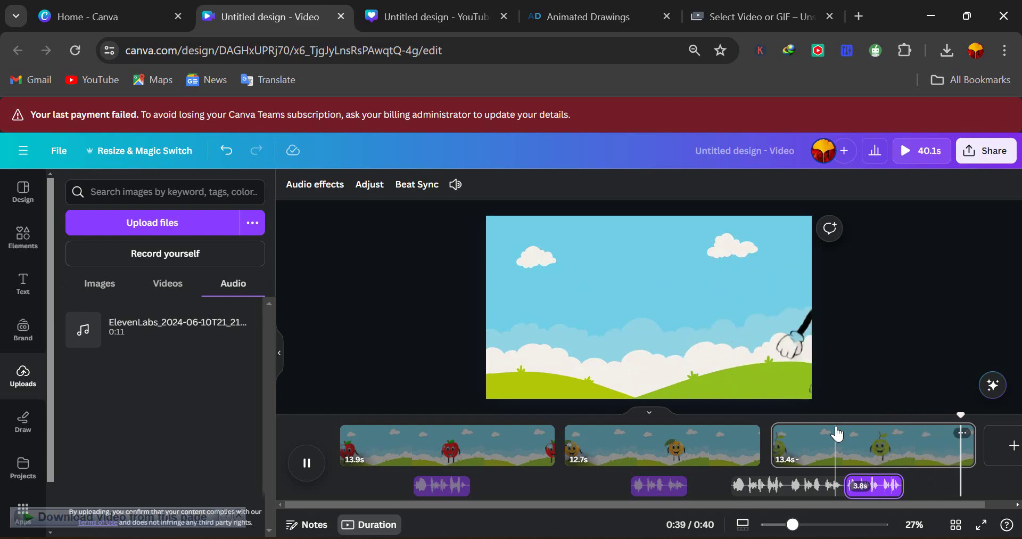
Play the video from the apple page through to the end to check the voiceover timing.
click(377, 435)
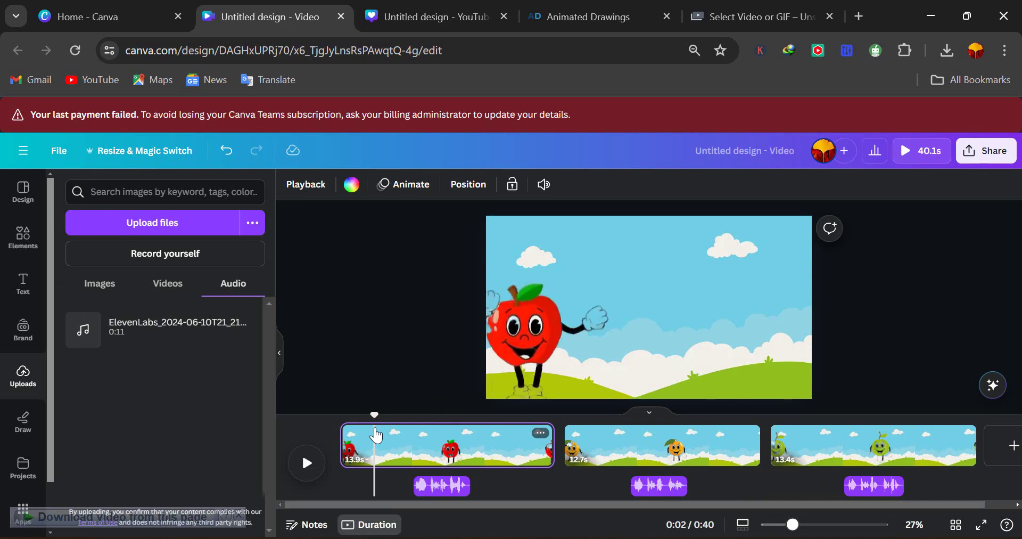
key(space)
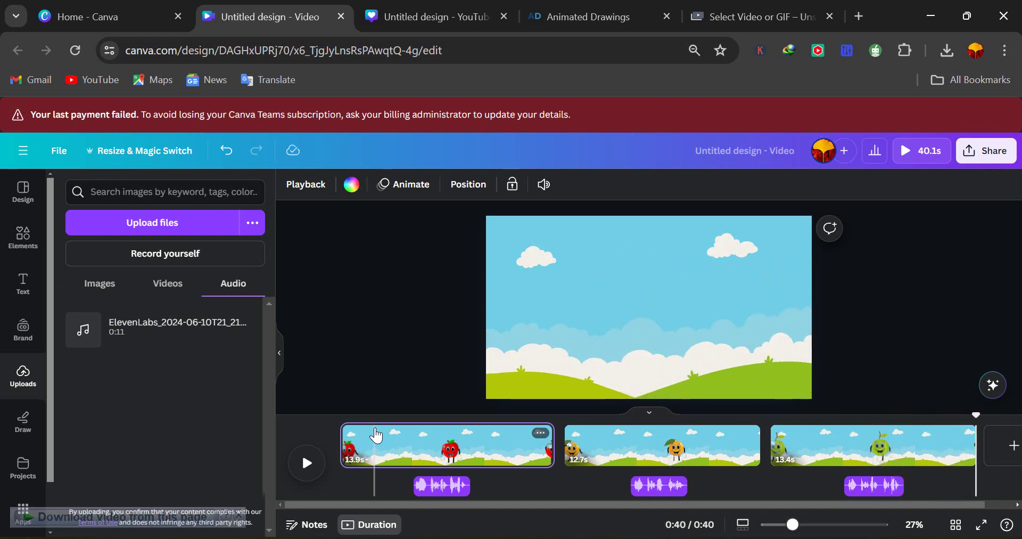
Add the "DON'T FORGET TO SUBSCRIBE" font combination to the apple page at about 4 s.
click(417, 431)
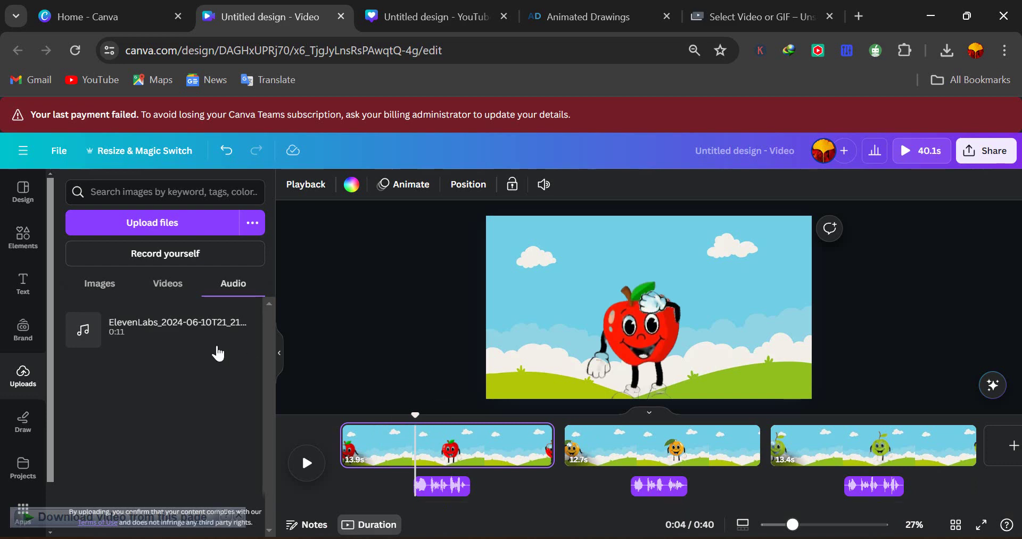
click(22, 287)
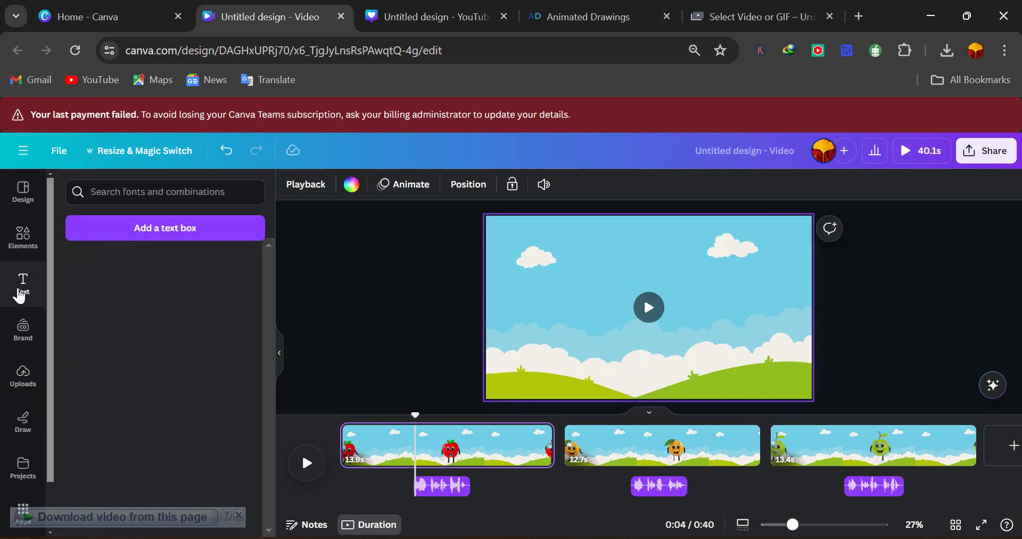
scroll(130, 469, down, 7)
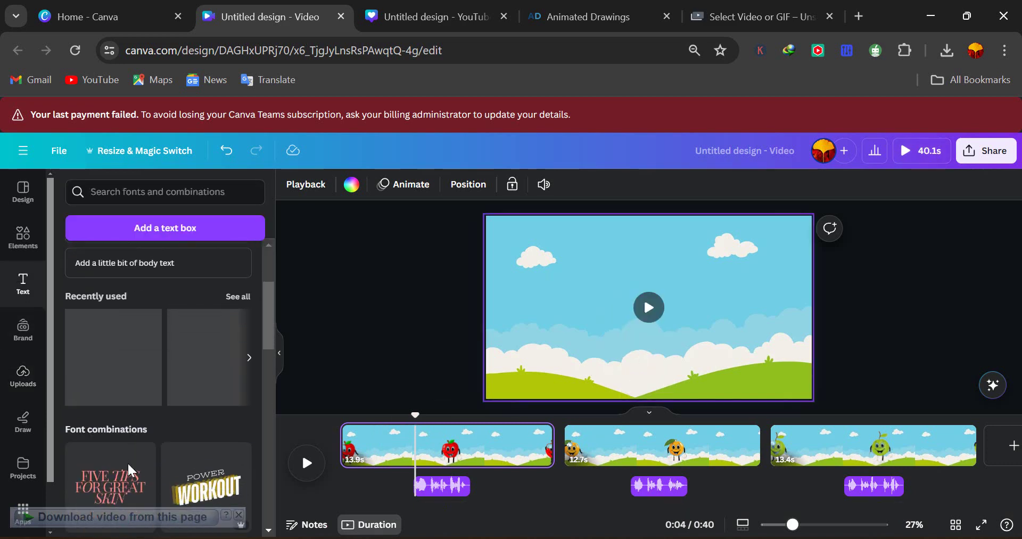
scroll(130, 470, down, 3)
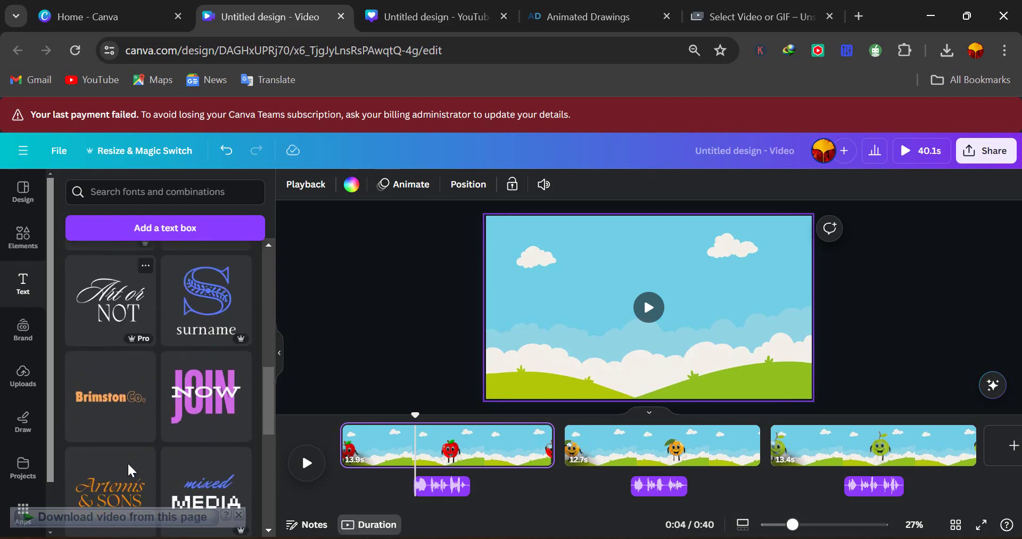
scroll(131, 470, down, 1)
scroll(128, 465, down, 6)
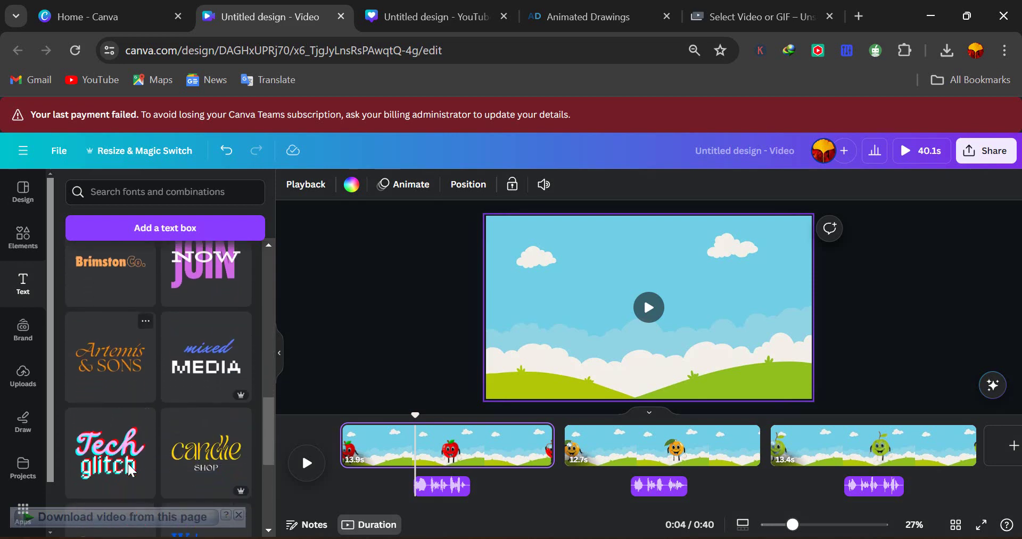
scroll(130, 467, down, 5)
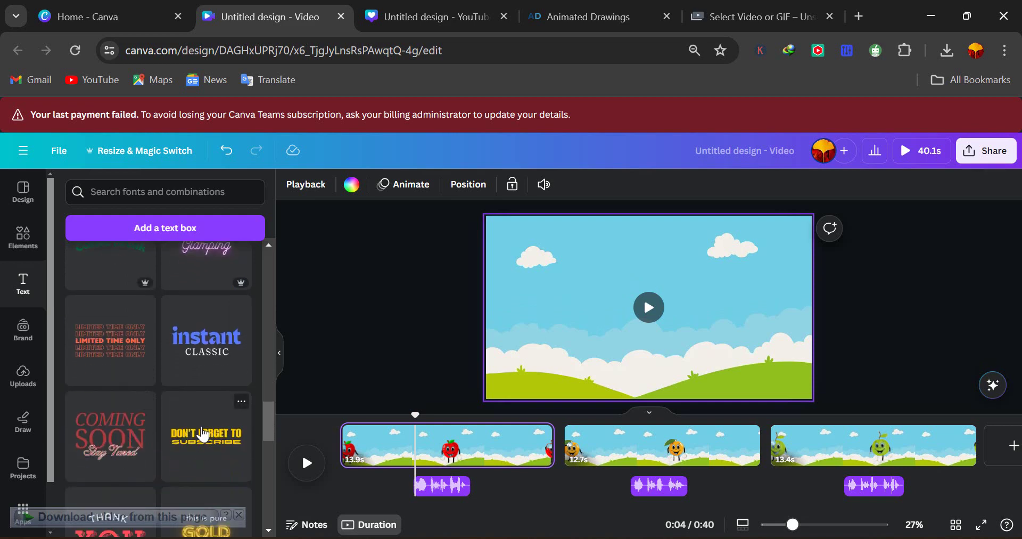
click(195, 445)
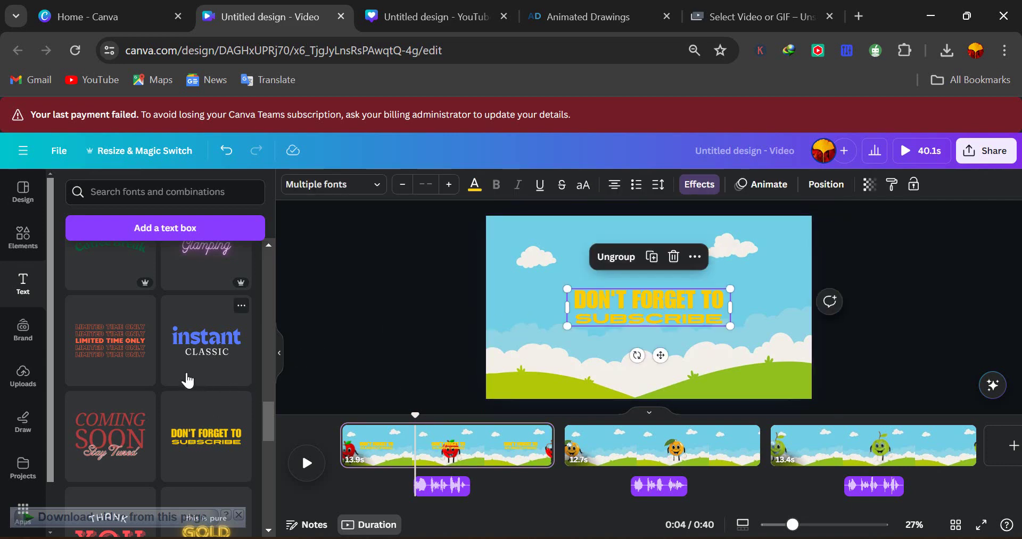
Reduce the added text to one line near the apple page's upper edge and reword it as "HELLO MY NAME IS ADAM I AM AN APPLE".
scroll(135, 282, up, 10)
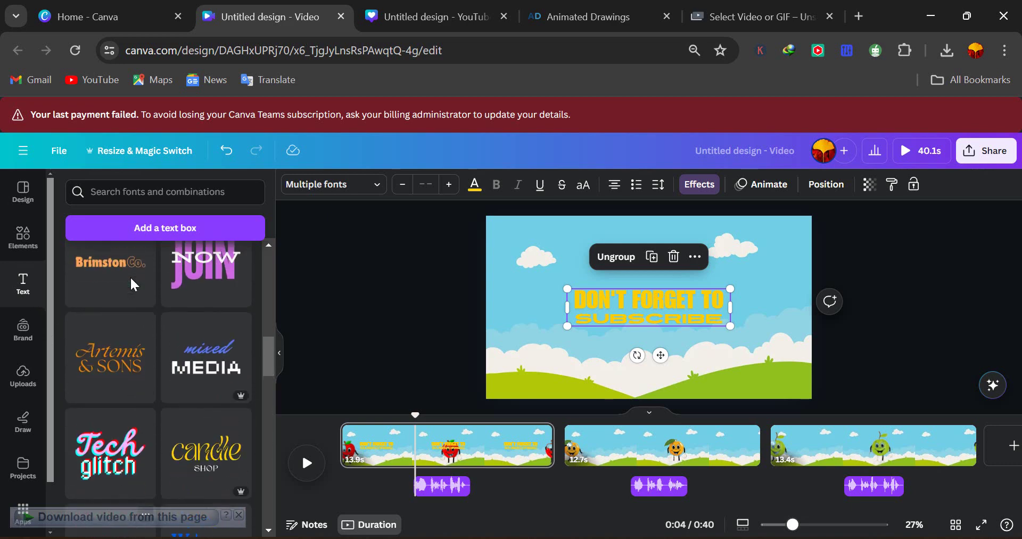
scroll(132, 278, up, 8)
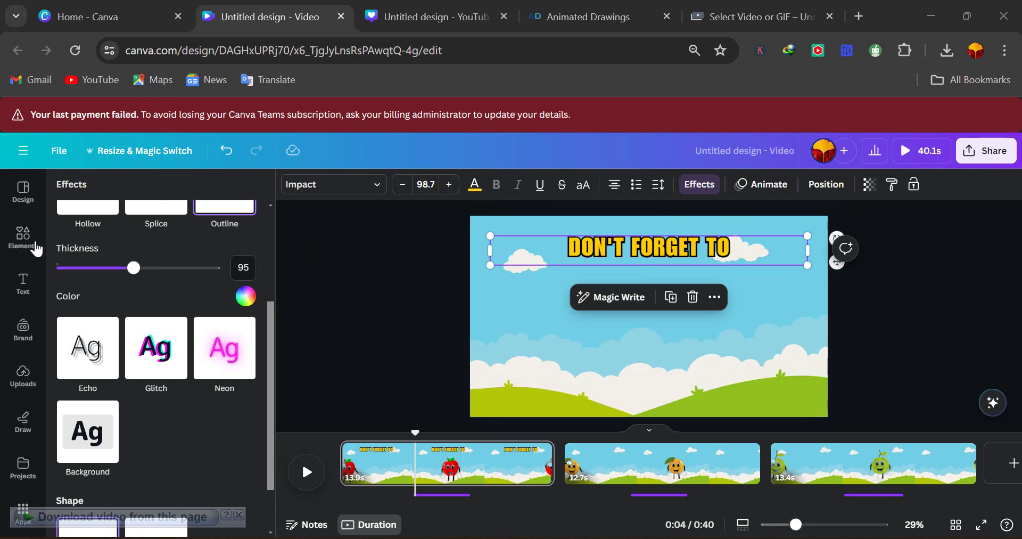
click(32, 245)
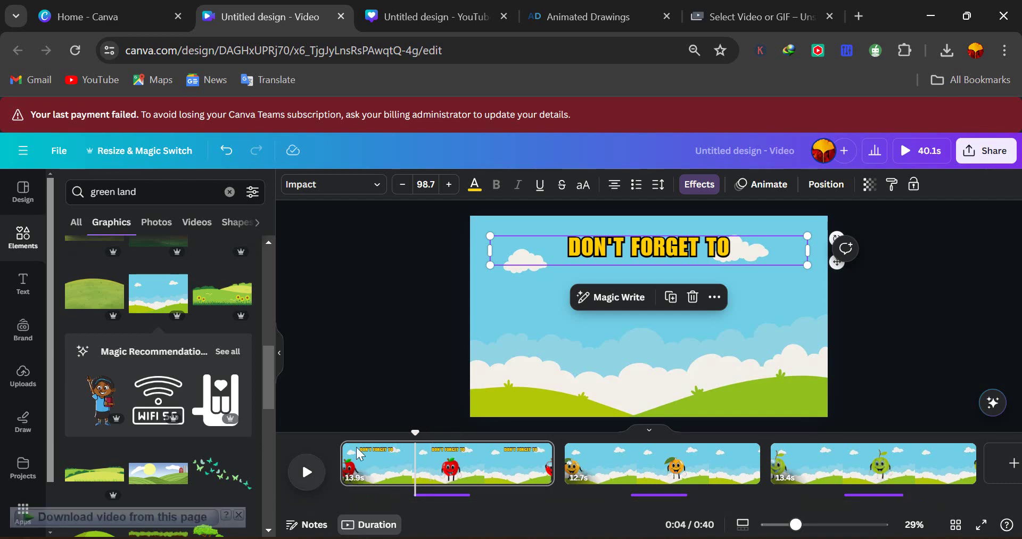
double_click(597, 256)
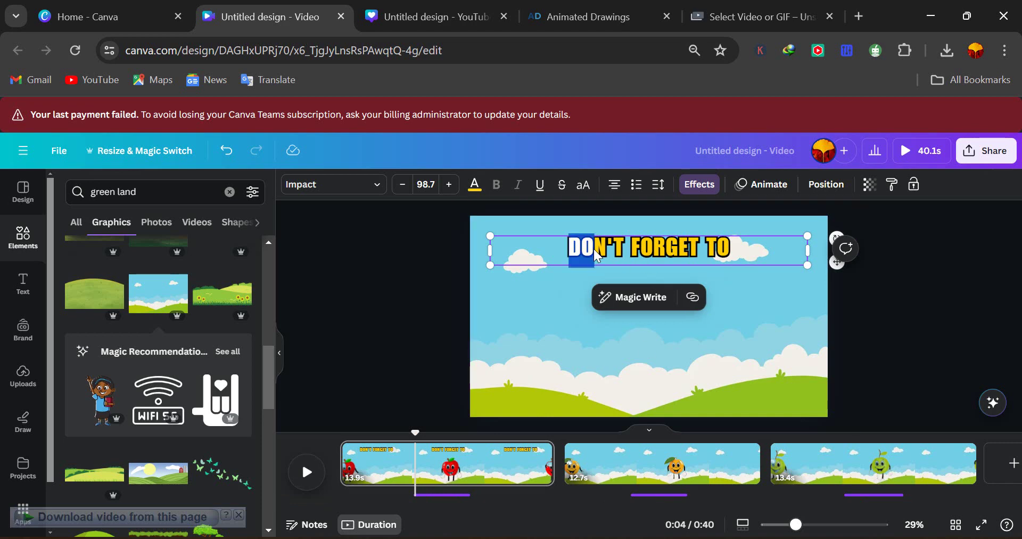
drag(597, 256, 725, 236)
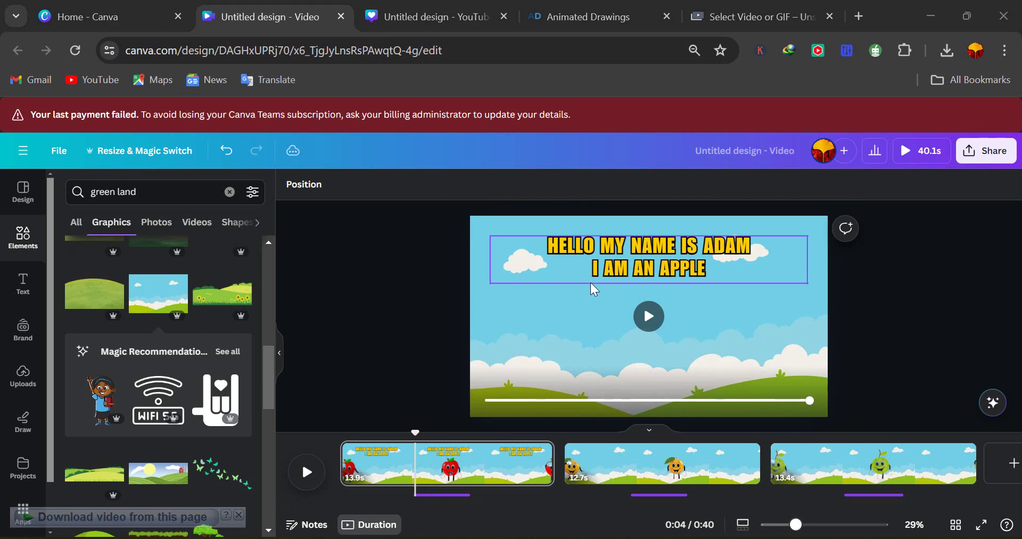
Apply the Wipe animation to the apple page's text and copy that text onto the orange page.
click(639, 279)
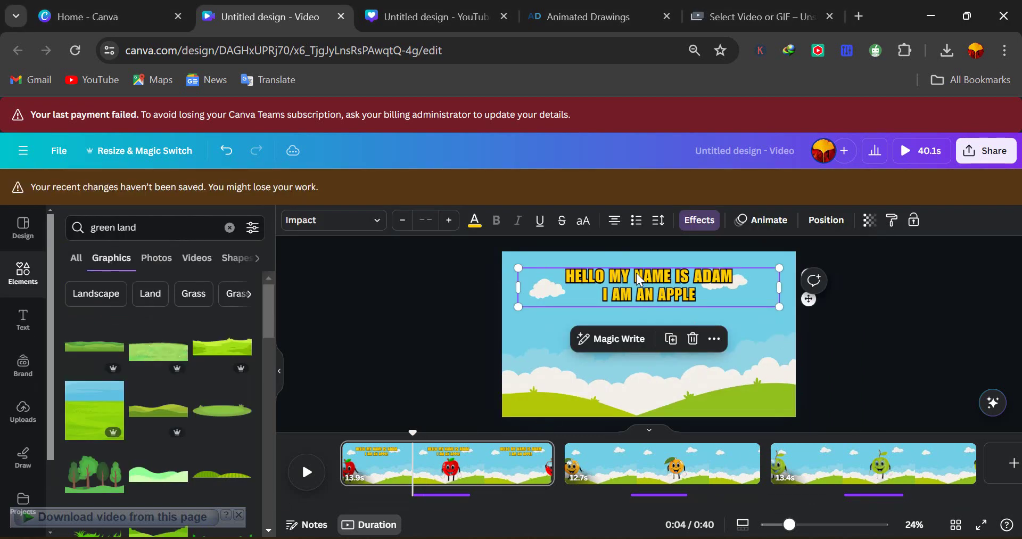
click(767, 224)
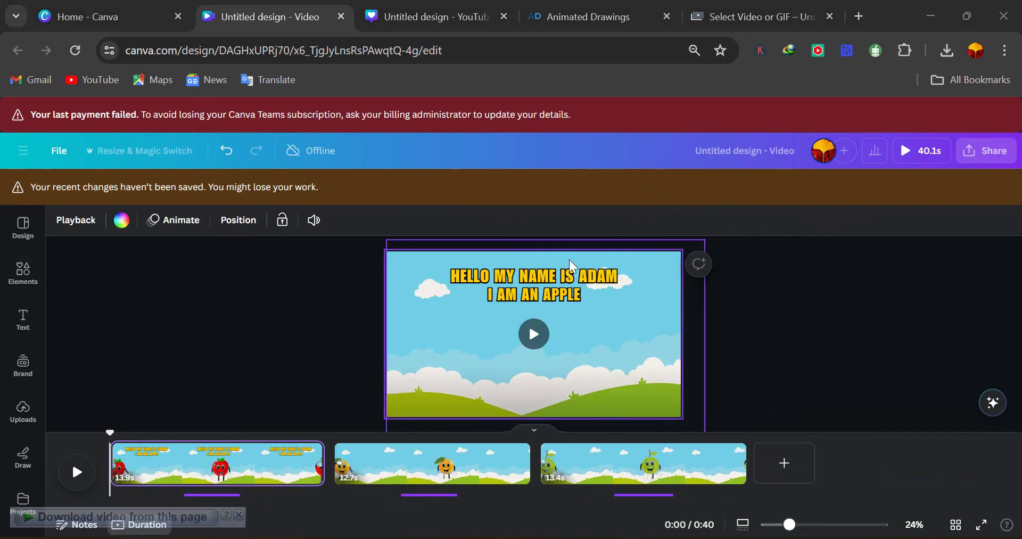
click(532, 293)
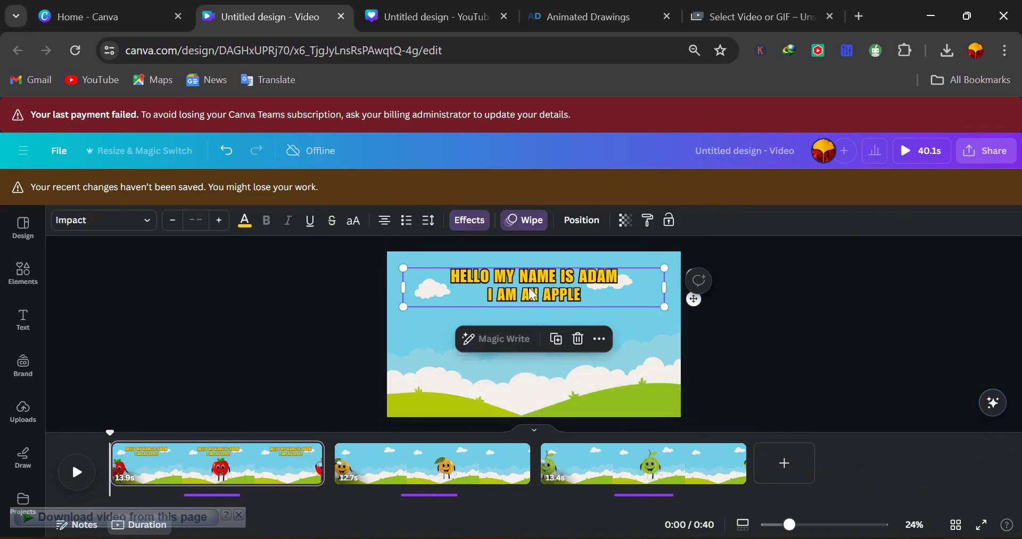
click(401, 456)
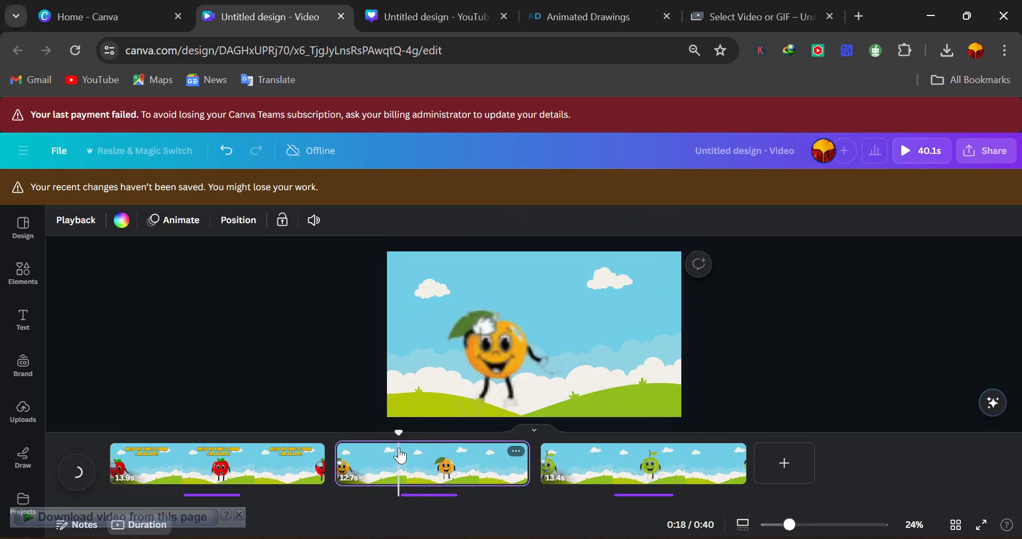
click(556, 288)
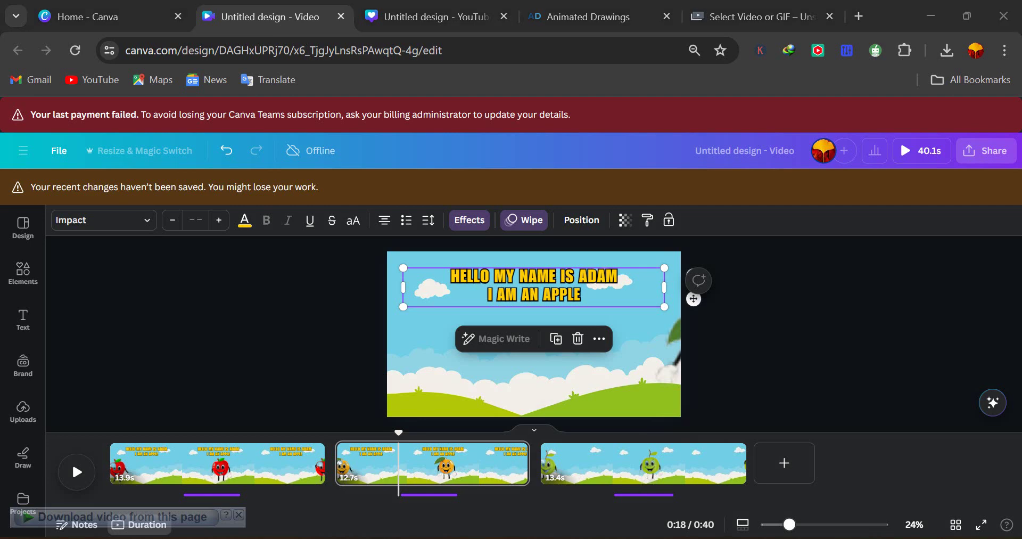
Reword the orange page's copied text from the script in Notepad, and put "HELLO MY NAME IS KELVIN I AM A GUAVA" on the guava page.
key(alt+Tab)
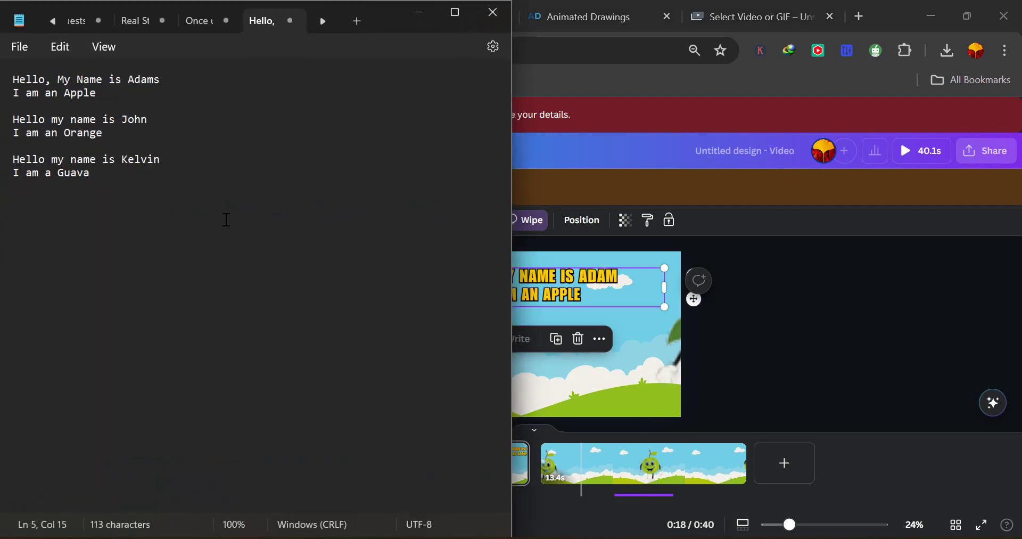
click(424, 19)
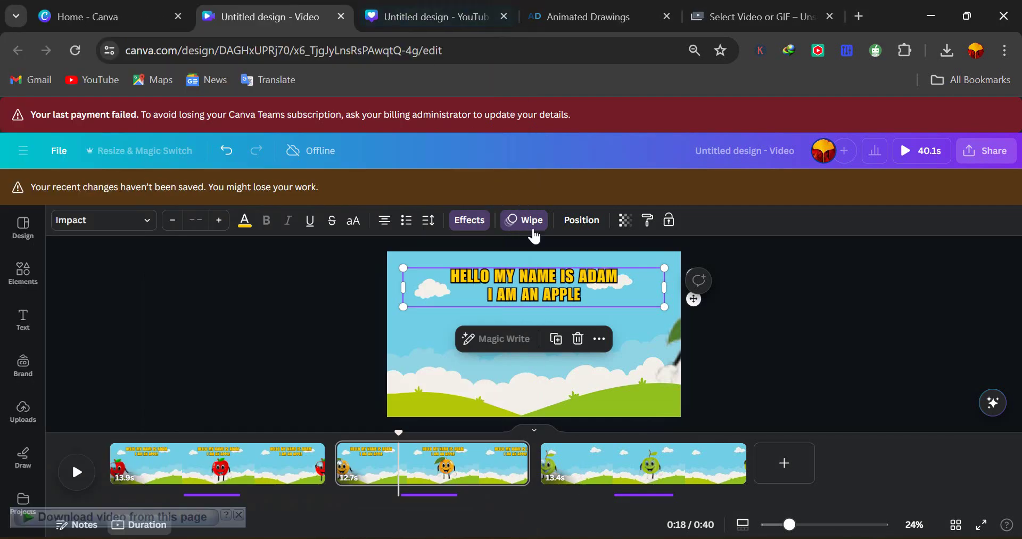
shift+click(585, 278)
drag(582, 276, 647, 270)
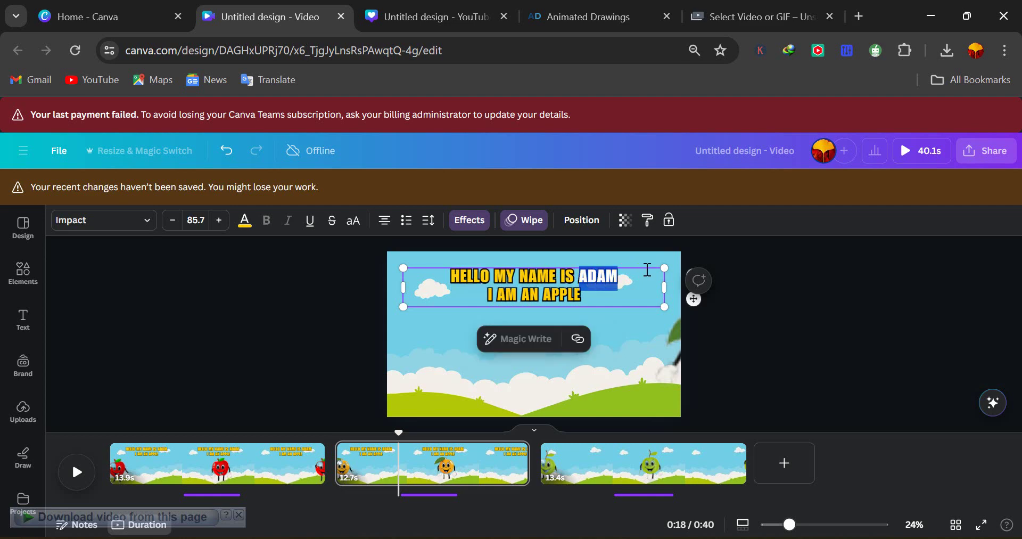
key(BackSpace)
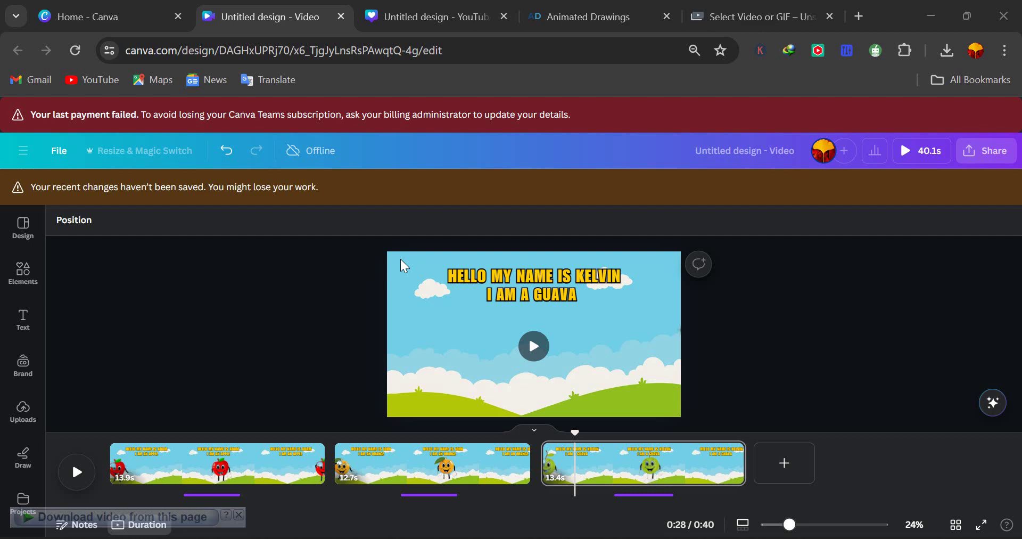
Choose the Breathe photo animation for the apple character video on the first page.
click(400, 259)
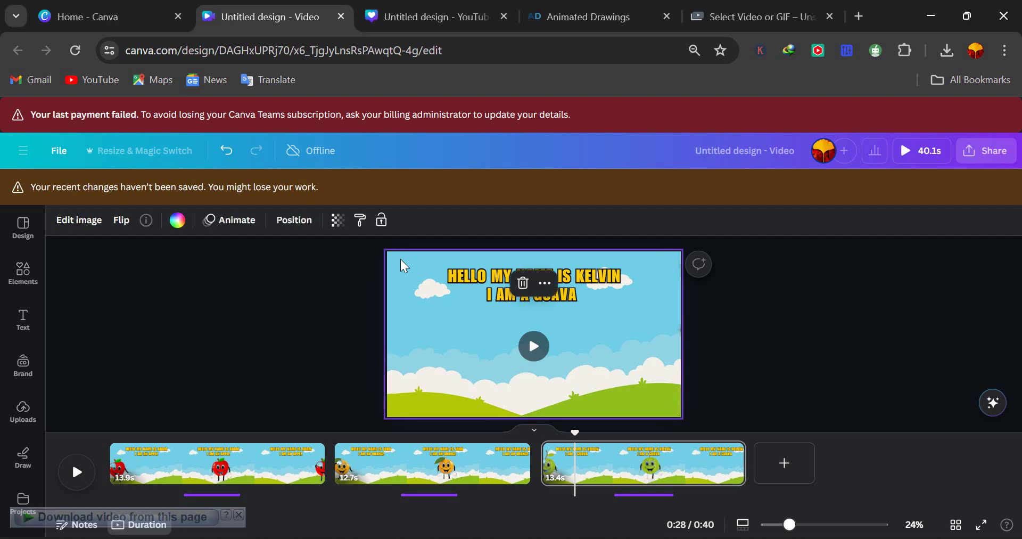
click(324, 445)
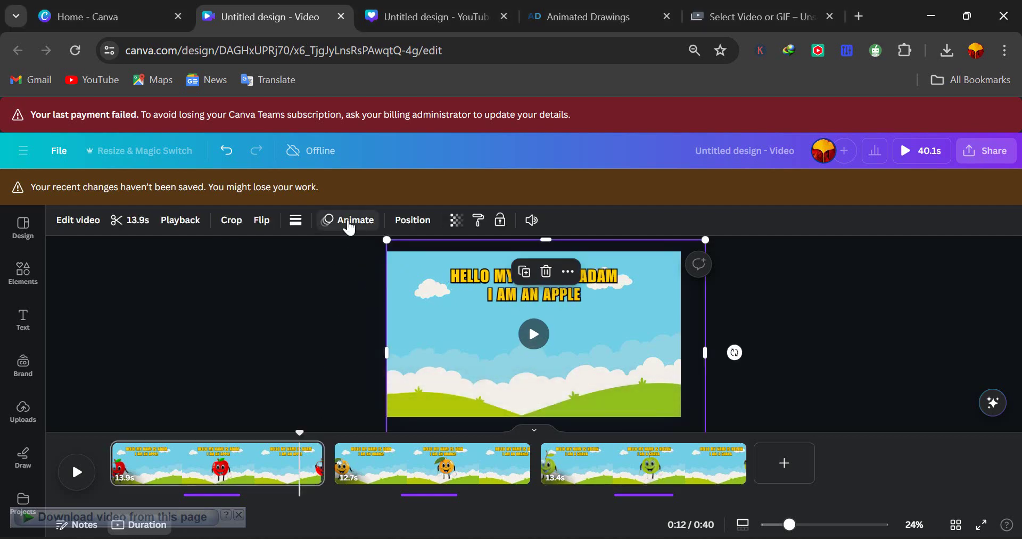
click(349, 220)
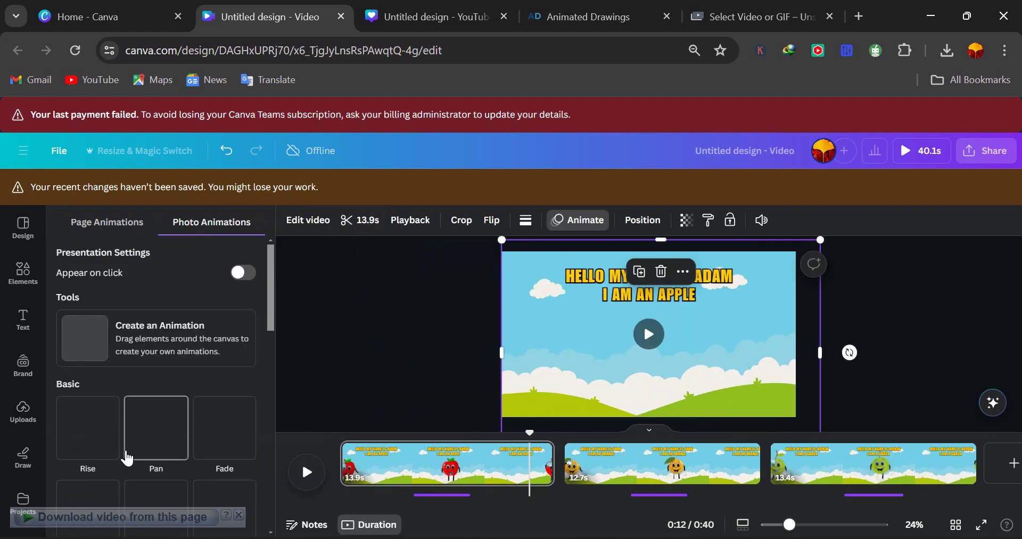
scroll(126, 457, down, 3)
scroll(127, 458, down, 2)
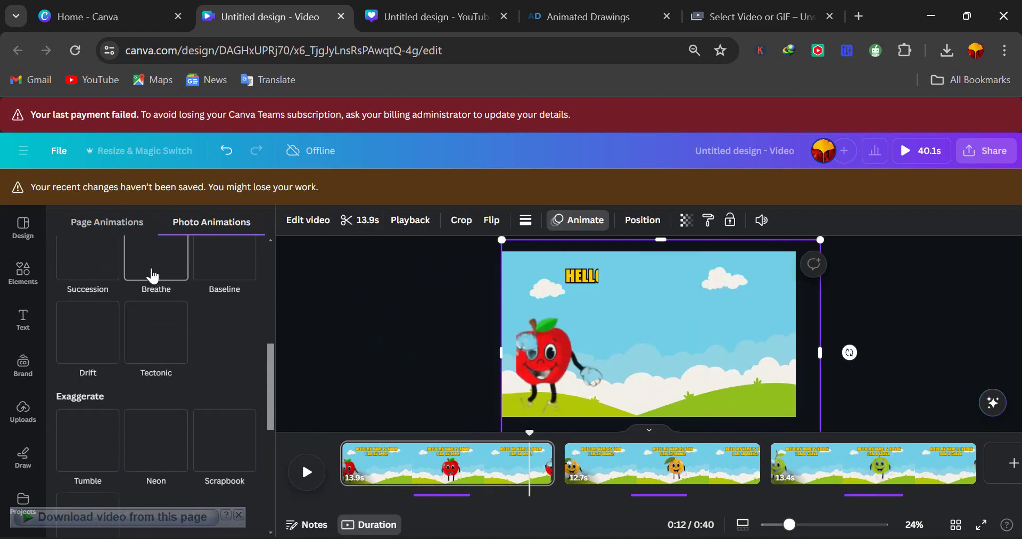
click(153, 275)
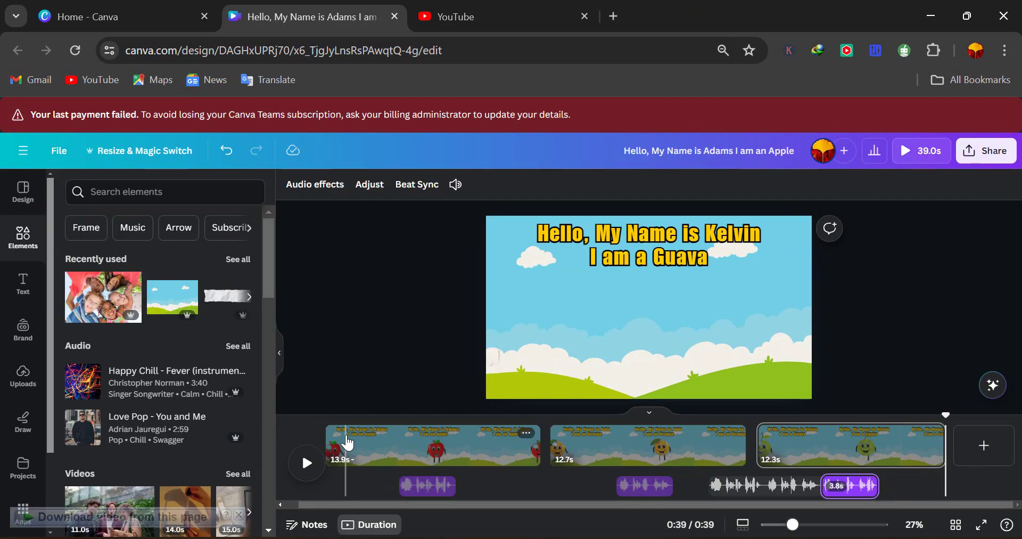
Play the video from the start to check the apple page's text and voiceover, and return the playhead to 0:00.
drag(347, 442, 332, 420)
click(307, 463)
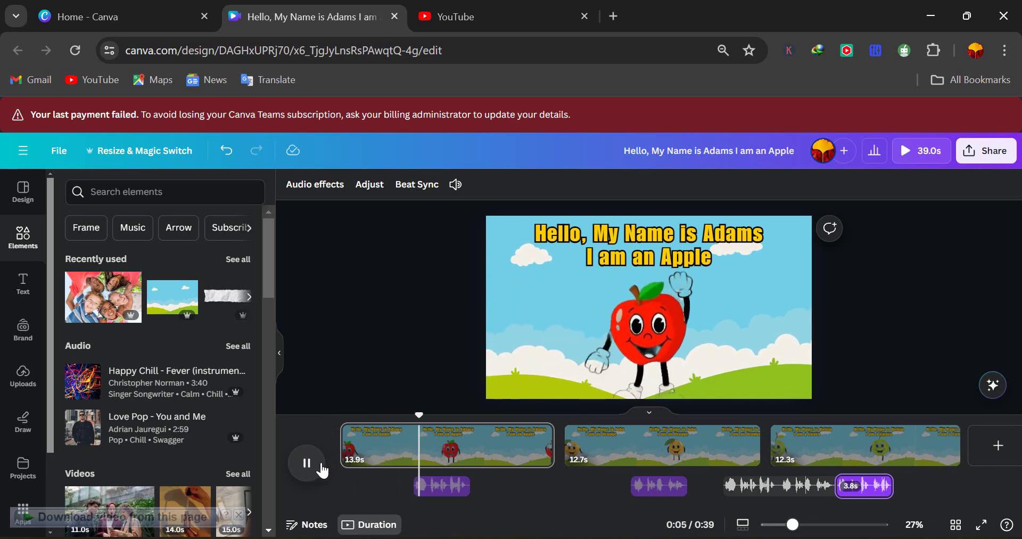
click(306, 464)
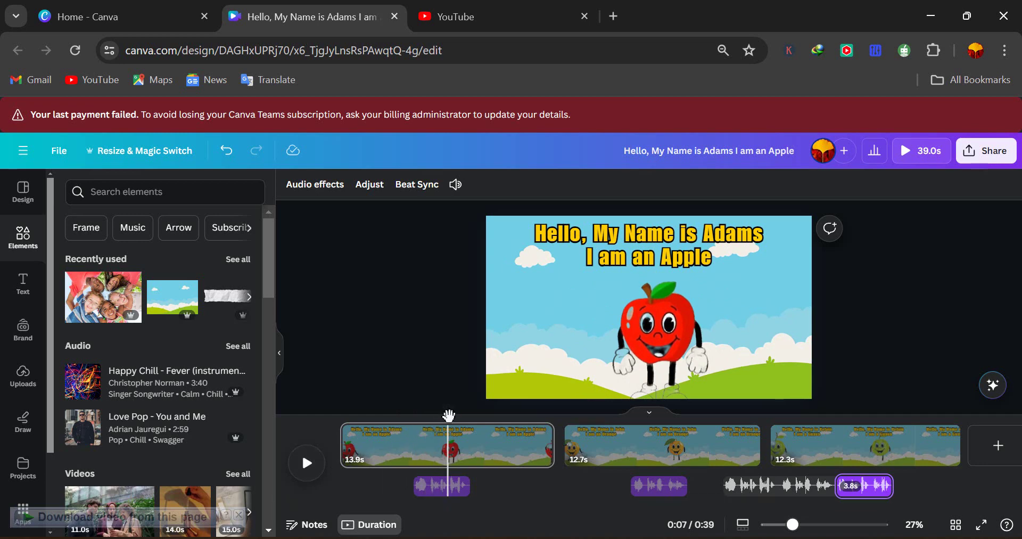
drag(449, 415, 333, 434)
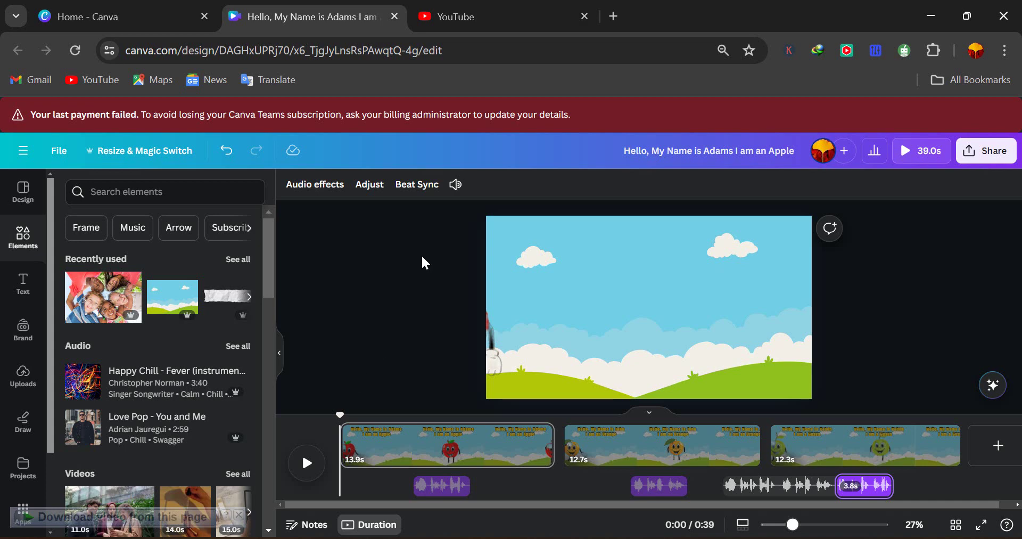
Switch to YouTube and open the channel's YouTube Studio dashboard.
click(477, 14)
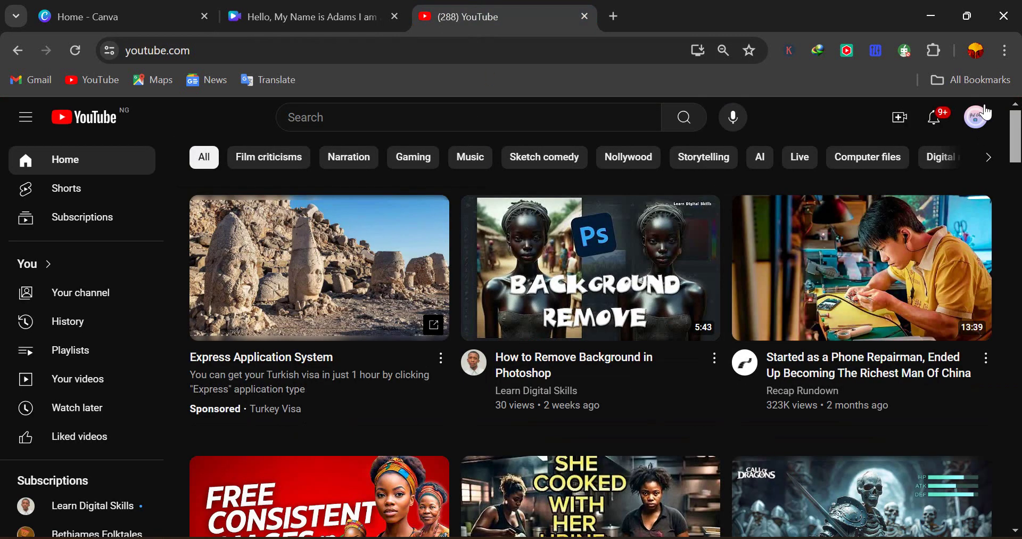
click(979, 119)
click(979, 120)
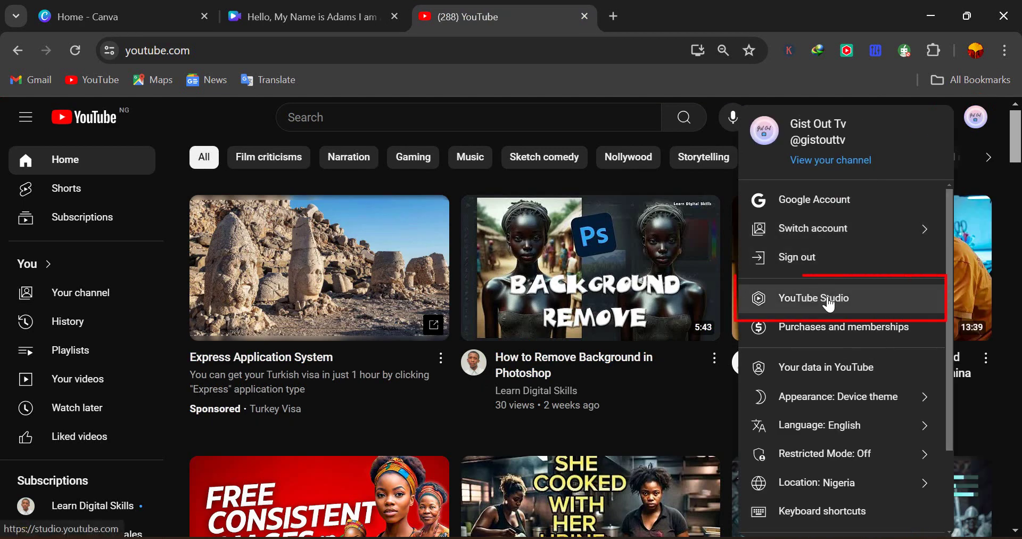
click(828, 302)
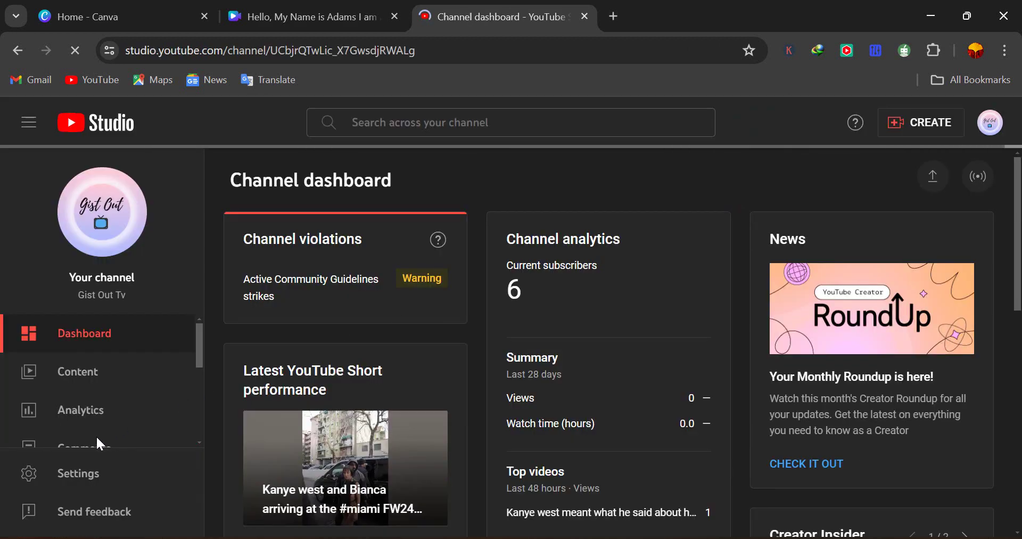
Open the channel's Audio library and browse the list of music tracks for background music.
scroll(105, 425, down, 4)
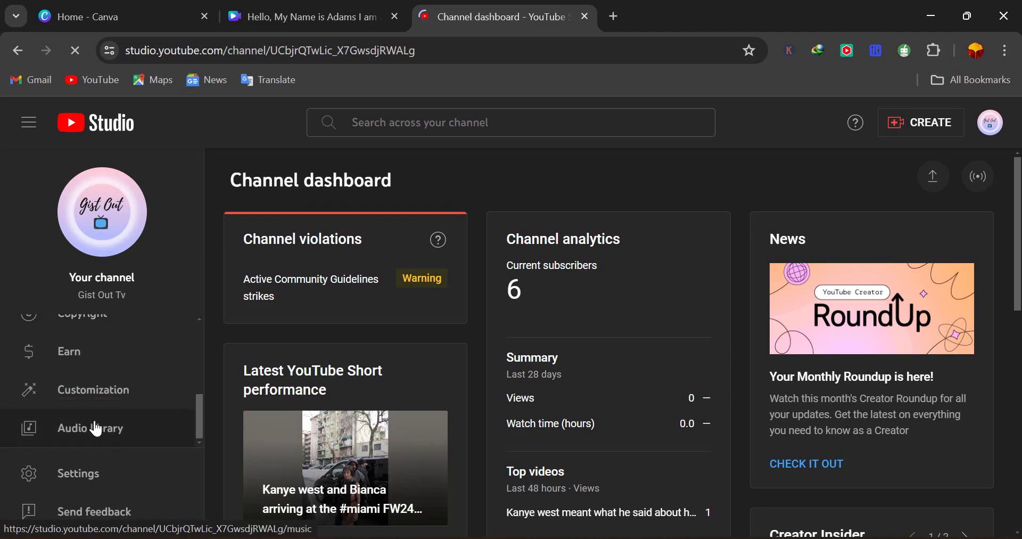
scroll(380, 384, down, 2)
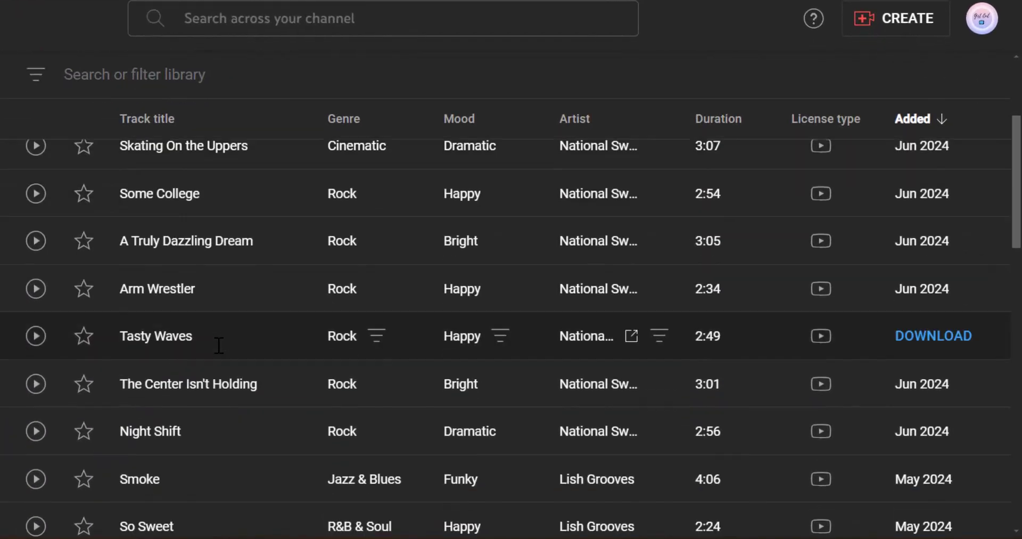
scroll(219, 345, down, 5)
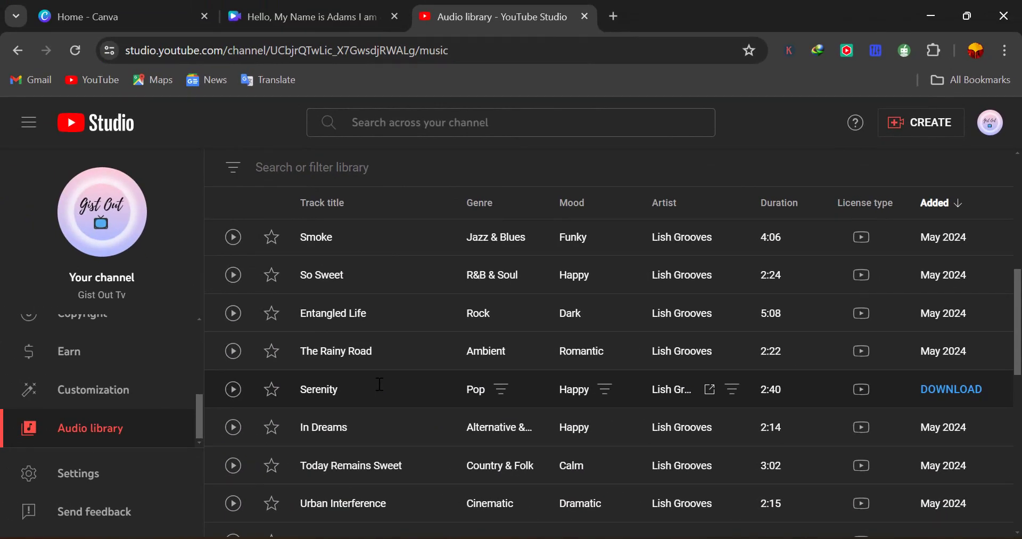
scroll(380, 384, up, 7)
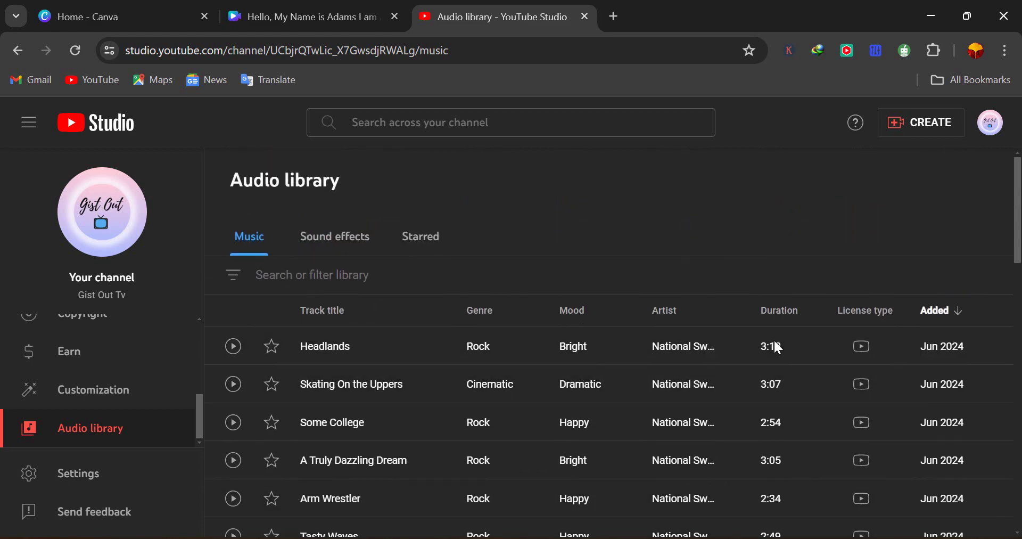
mouse_move(952, 337)
mouse_move(732, 538)
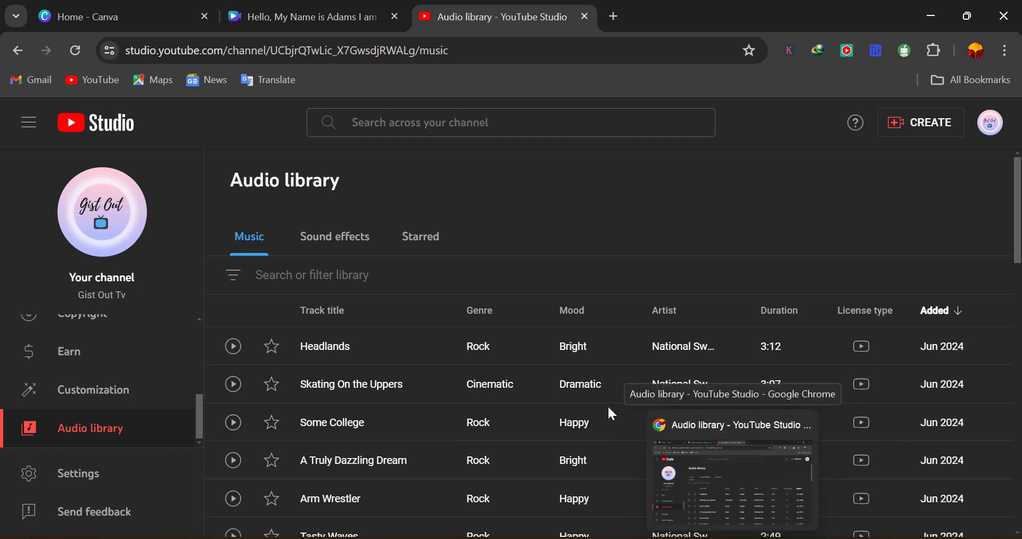
Back in Canva, upload the "Moonlight in Mexico" track, add it under all three pages, and play the video's opening to check it.
click(266, 7)
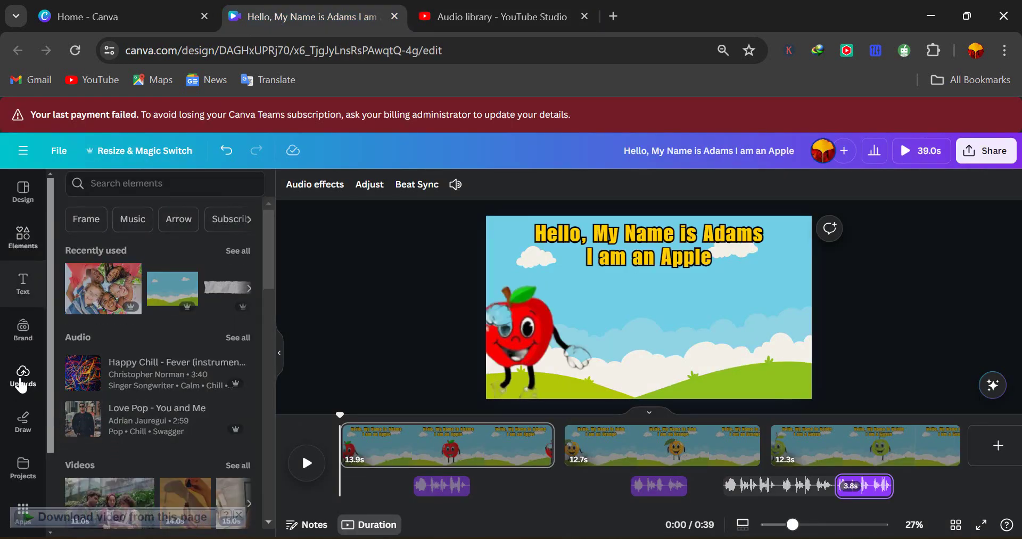
click(22, 382)
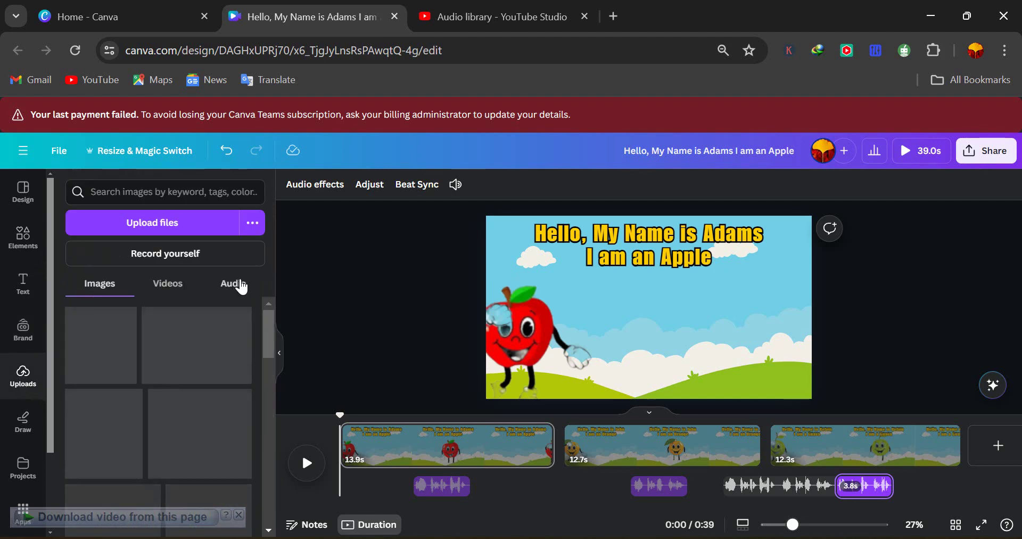
click(241, 286)
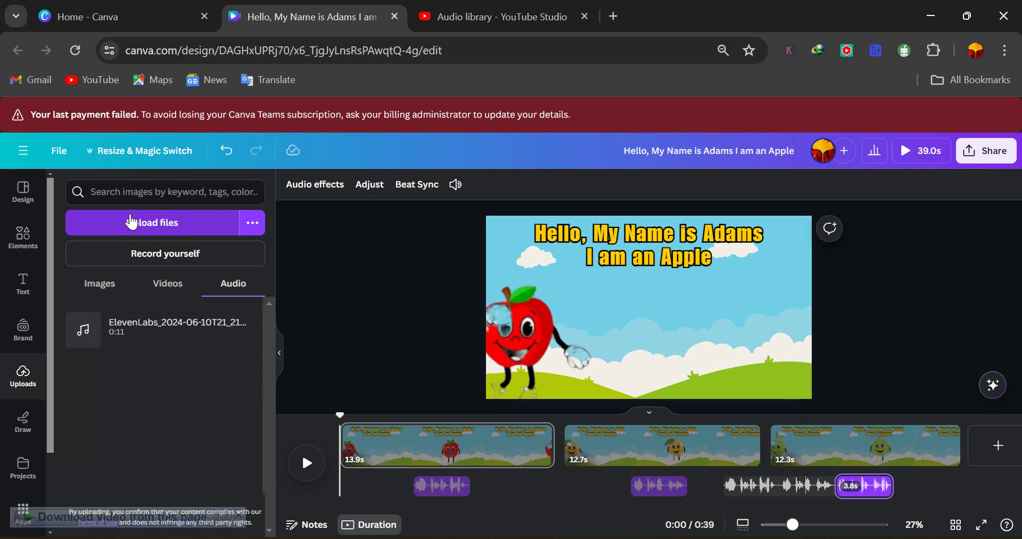
click(132, 221)
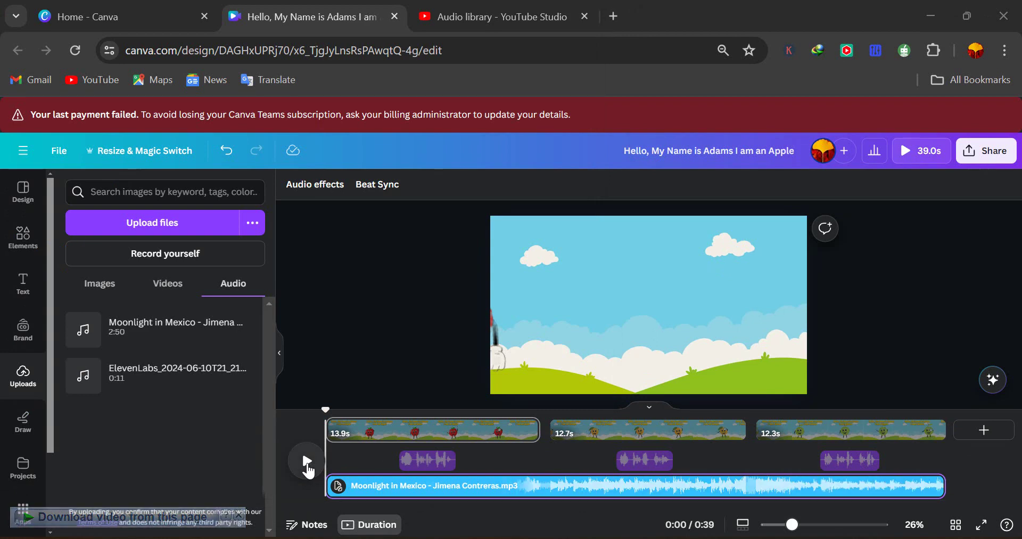
click(307, 461)
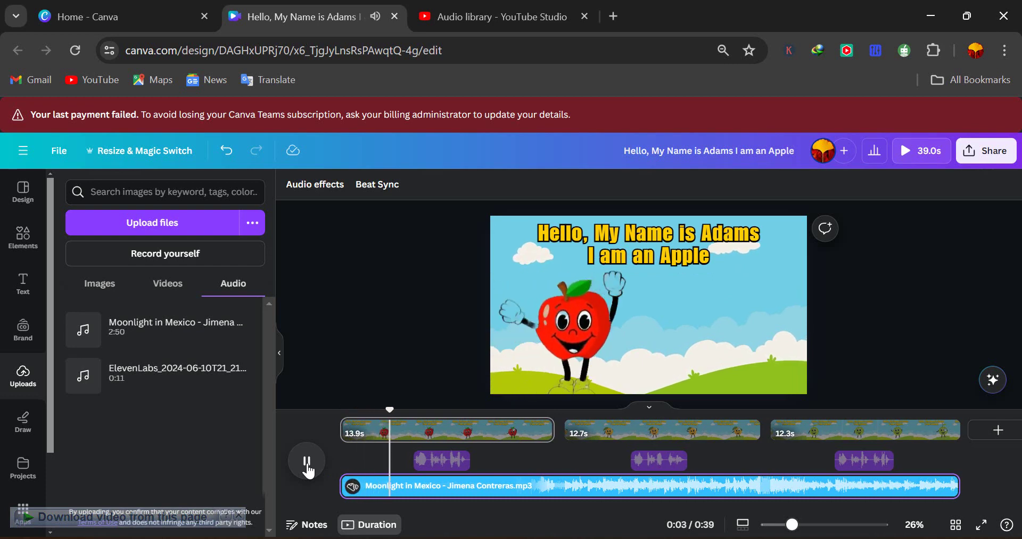
click(308, 468)
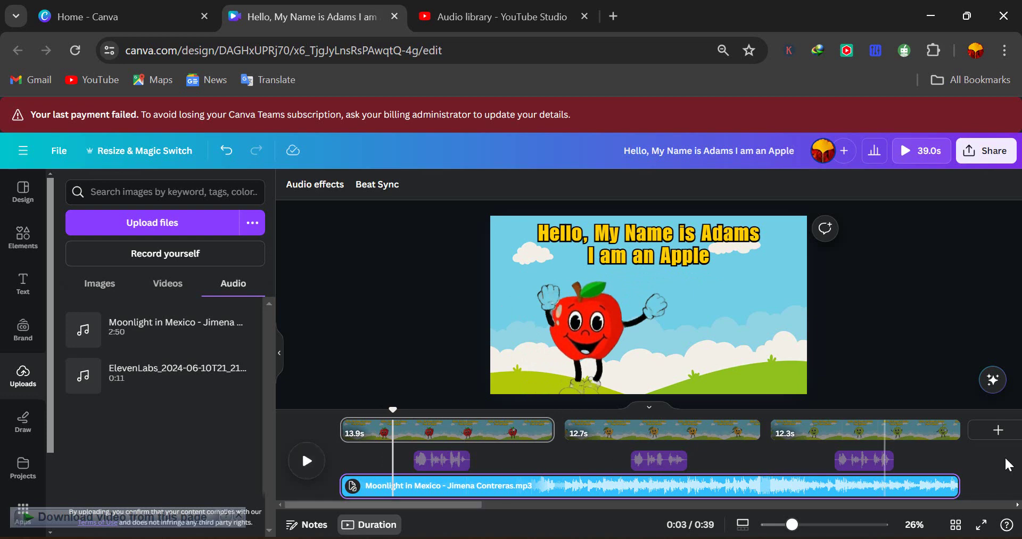
Lower the volume of the "Moonlight in Mexico" background track and play the apple page to check the balance with the voiceover.
click(941, 491)
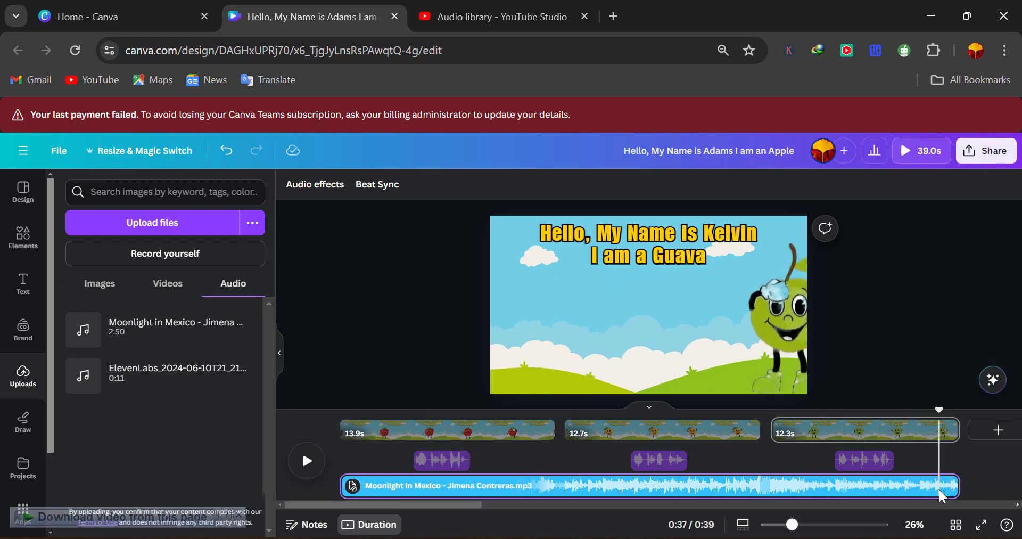
right_click(943, 496)
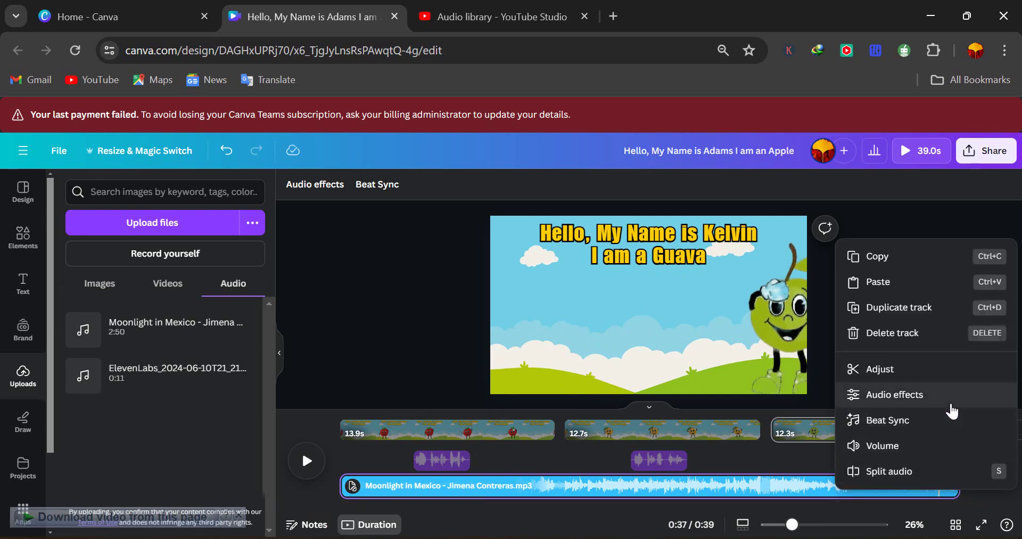
click(884, 459)
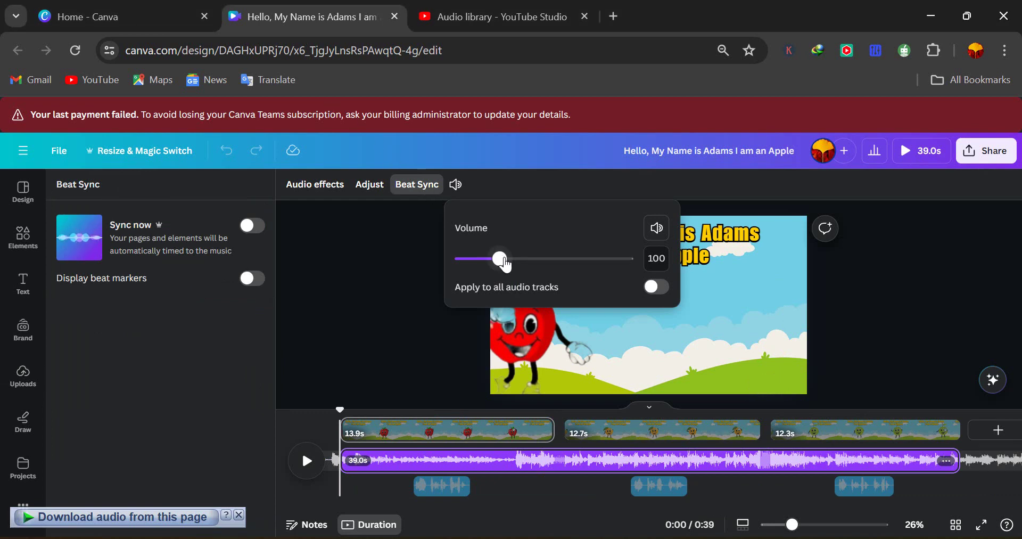
drag(504, 261, 479, 266)
click(306, 461)
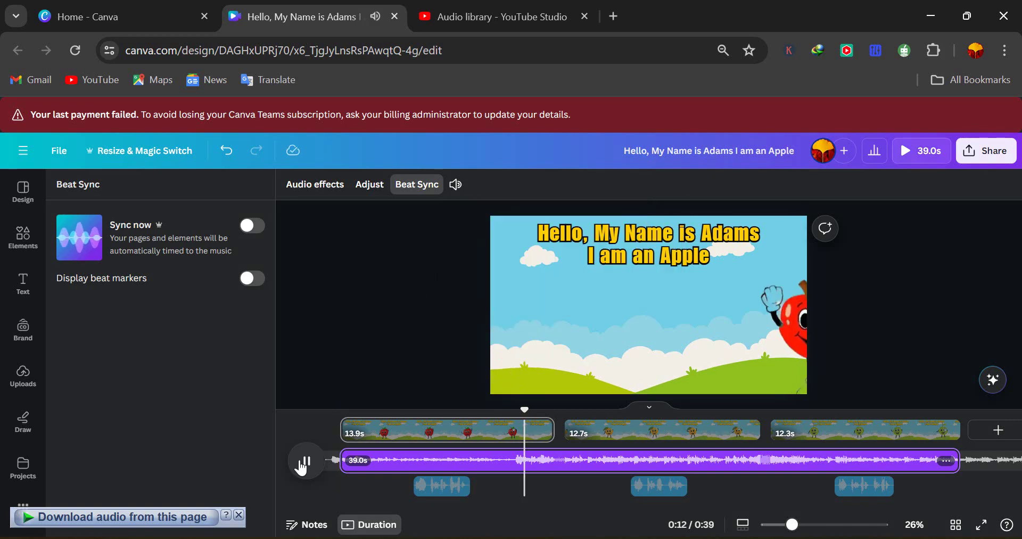
click(307, 460)
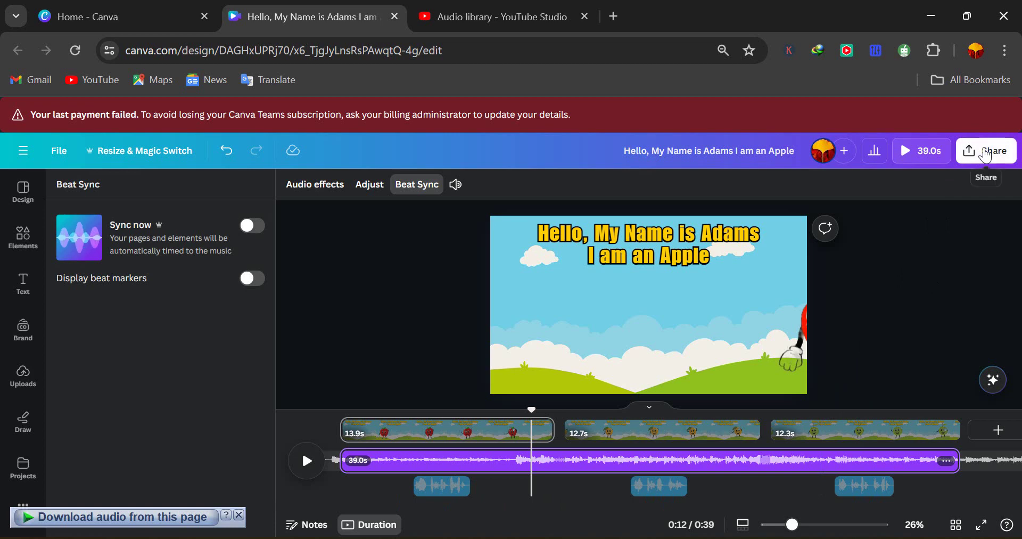
Download all three pages of the design as one MP4 video at 1080p (HD) quality.
click(986, 154)
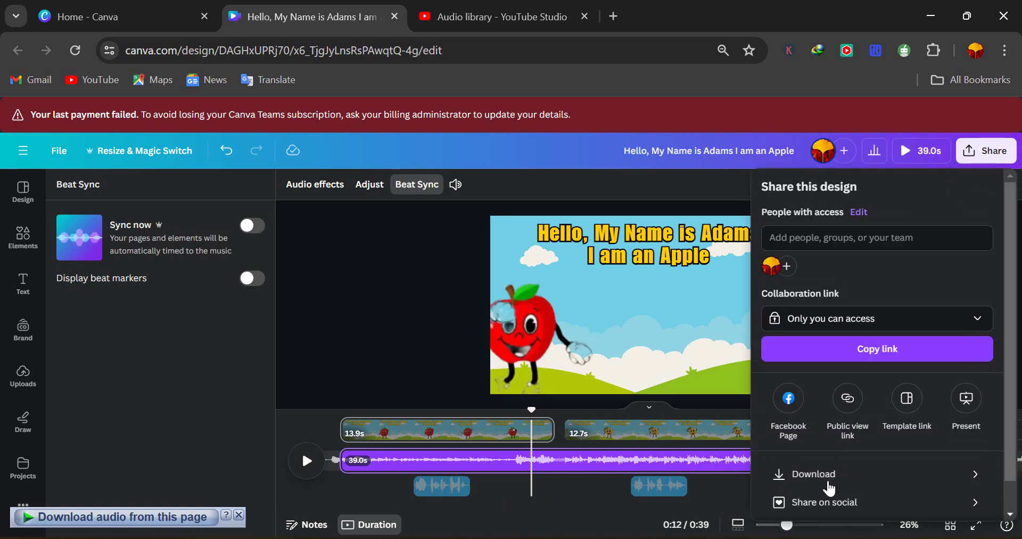
click(823, 481)
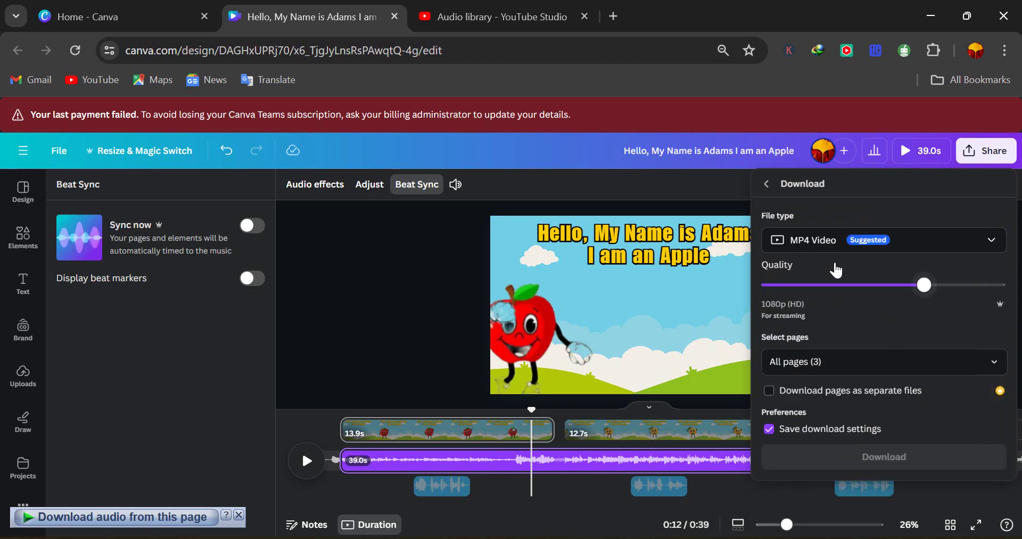
click(845, 361)
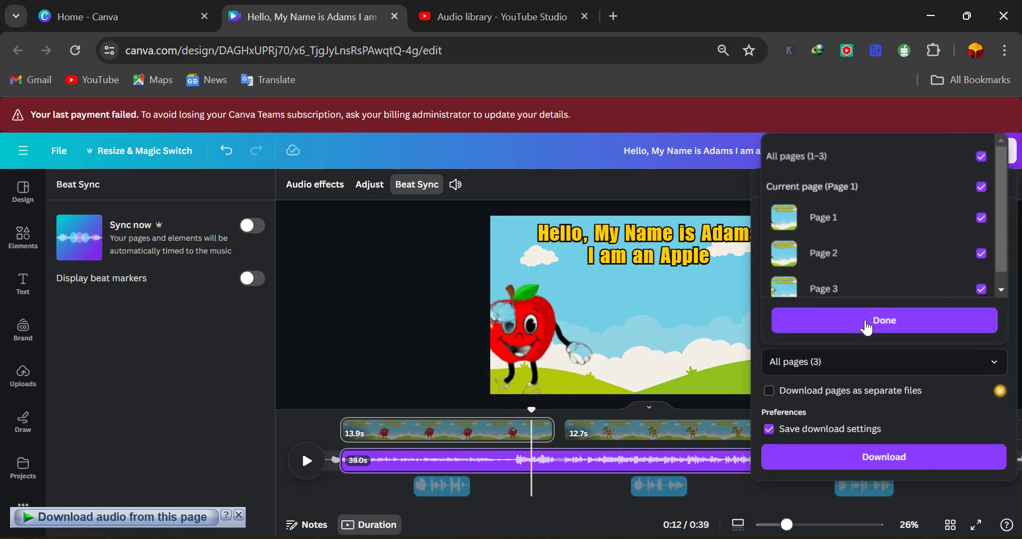
click(867, 325)
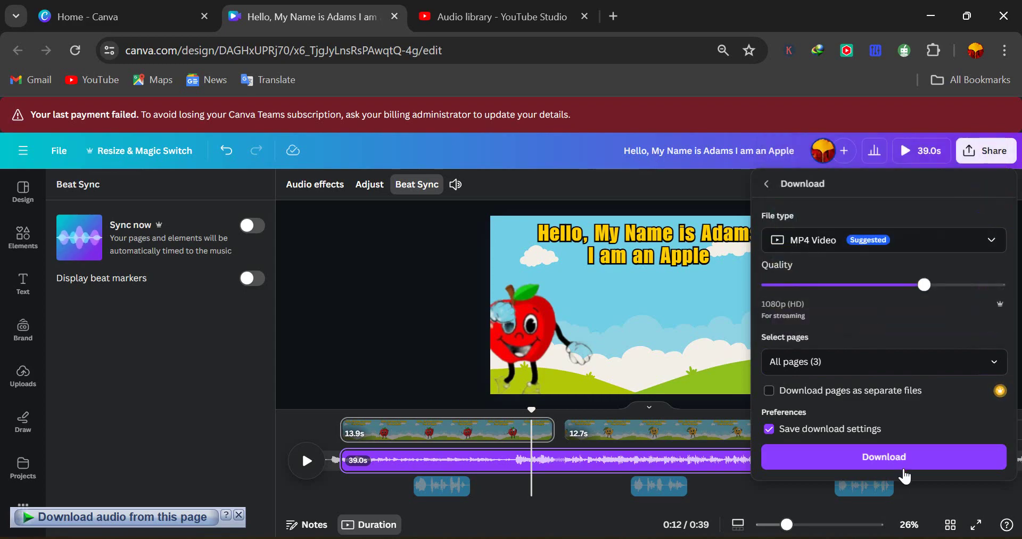
click(900, 466)
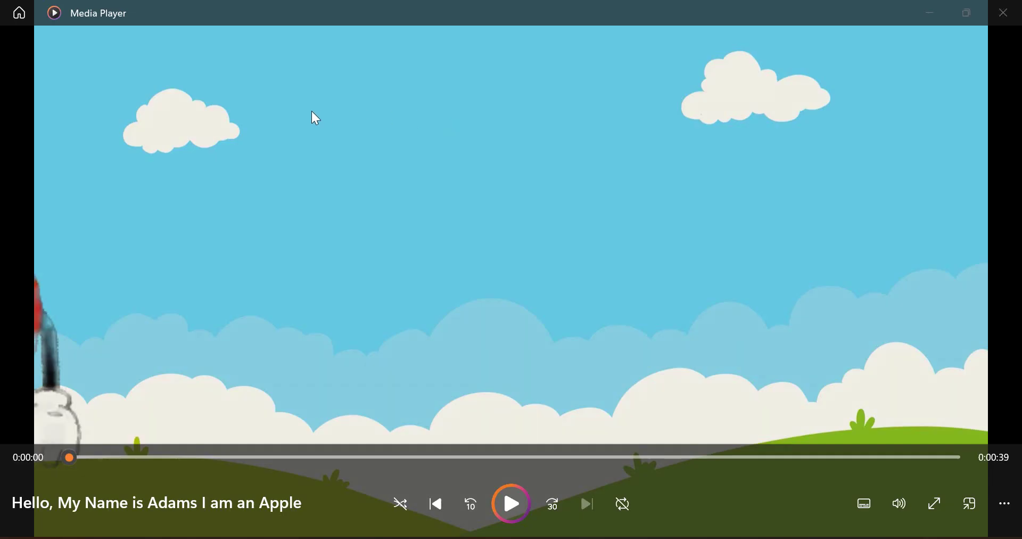